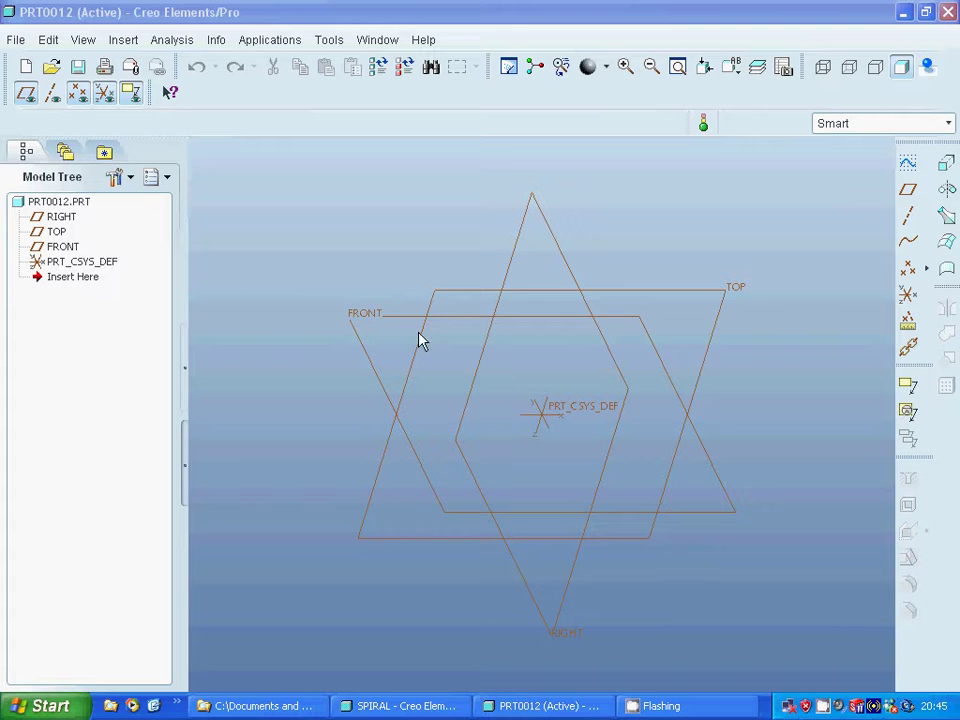
Create a new sketch on the FRONT datum plane with the RIGHT plane as its orientation reference.
click(360, 316)
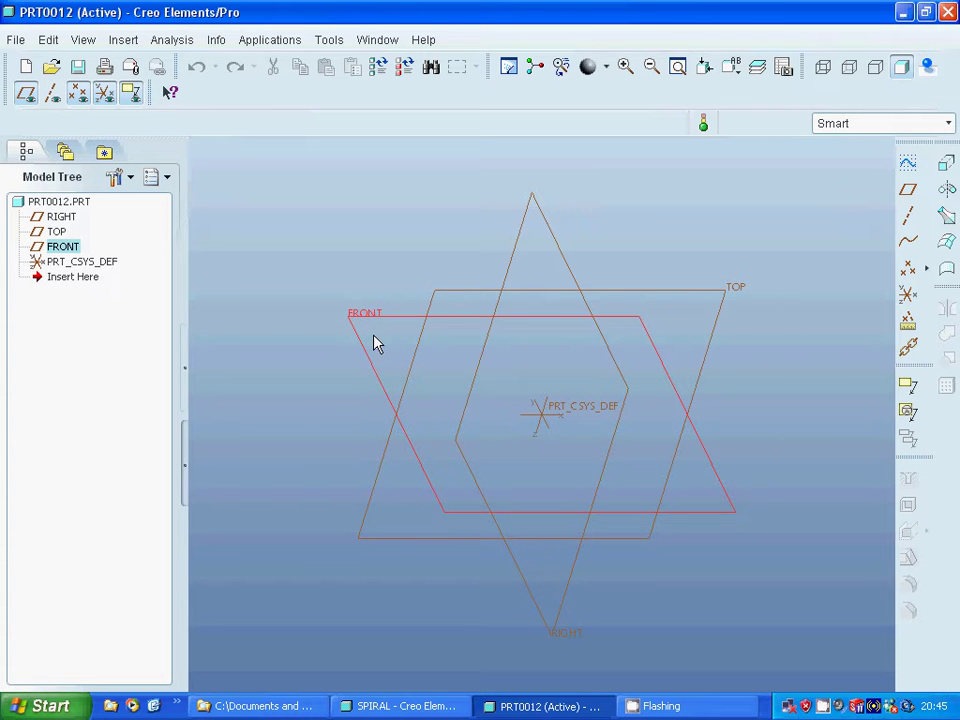
click(907, 165)
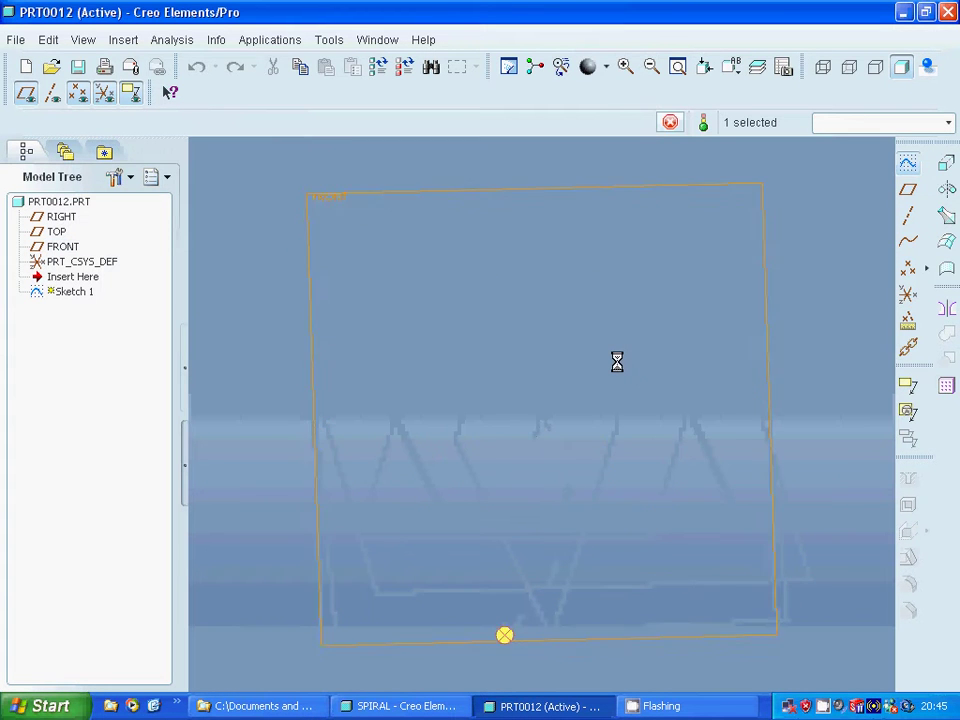
click(874, 383)
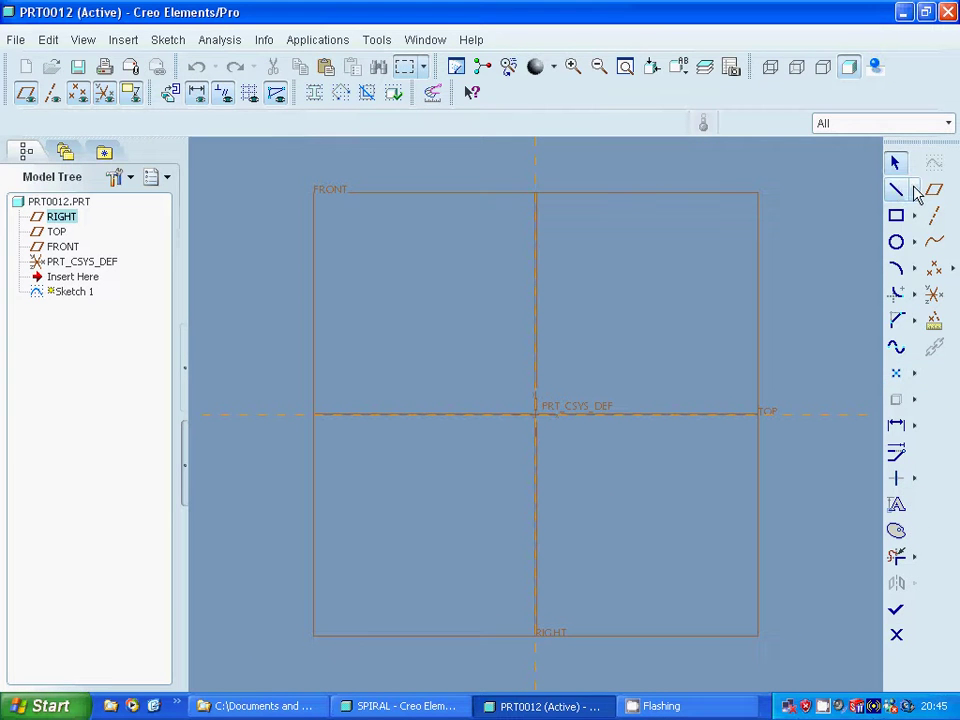
Draw a vertical centerline through the origin, along the RIGHT plane reference.
click(914, 189)
click(840, 189)
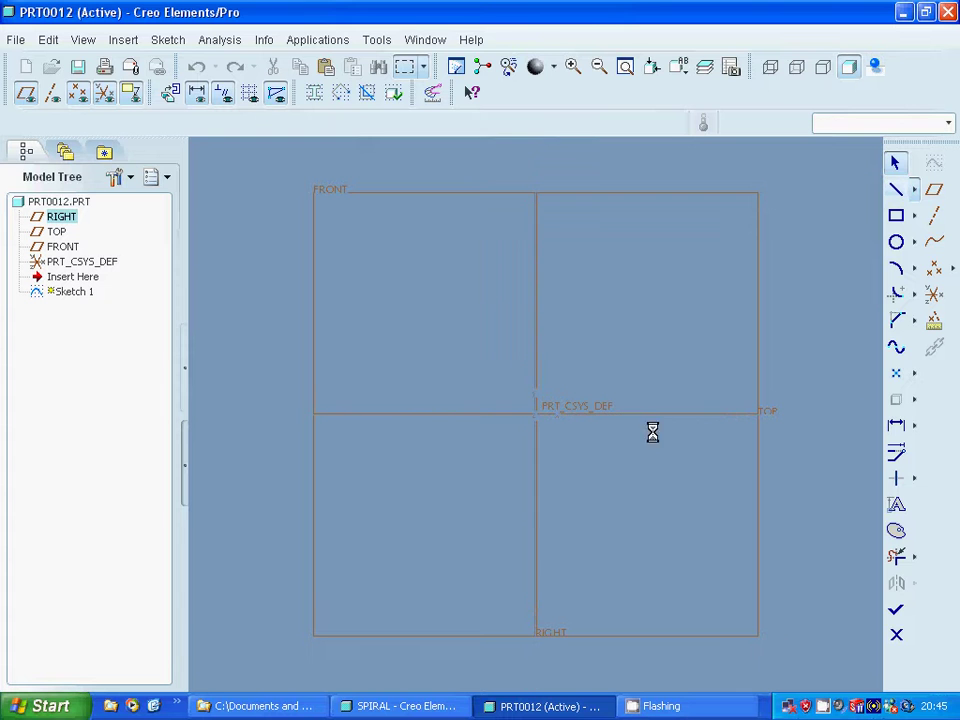
click(537, 526)
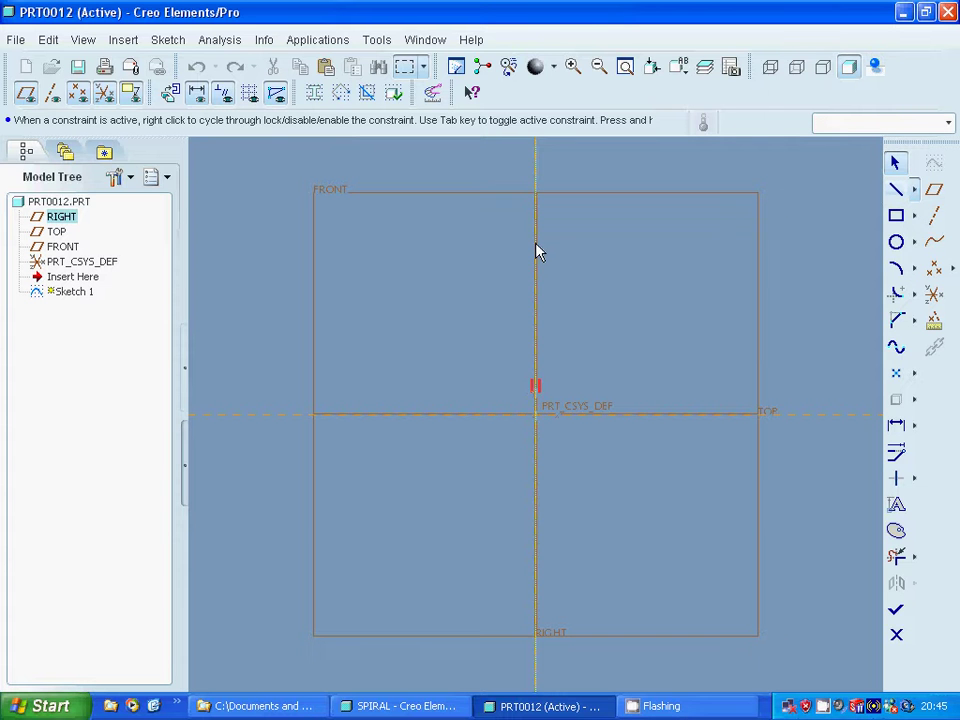
click(896, 165)
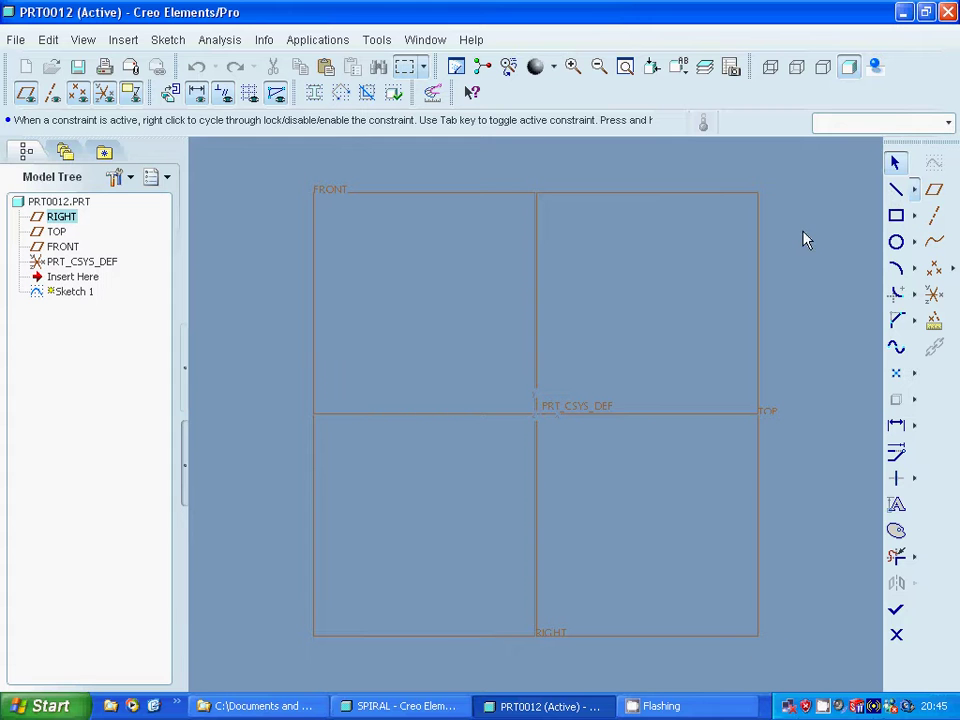
Draw a vertical line about 271 long, starting on the horizontal reference about 79 to the left of the centerline.
click(896, 192)
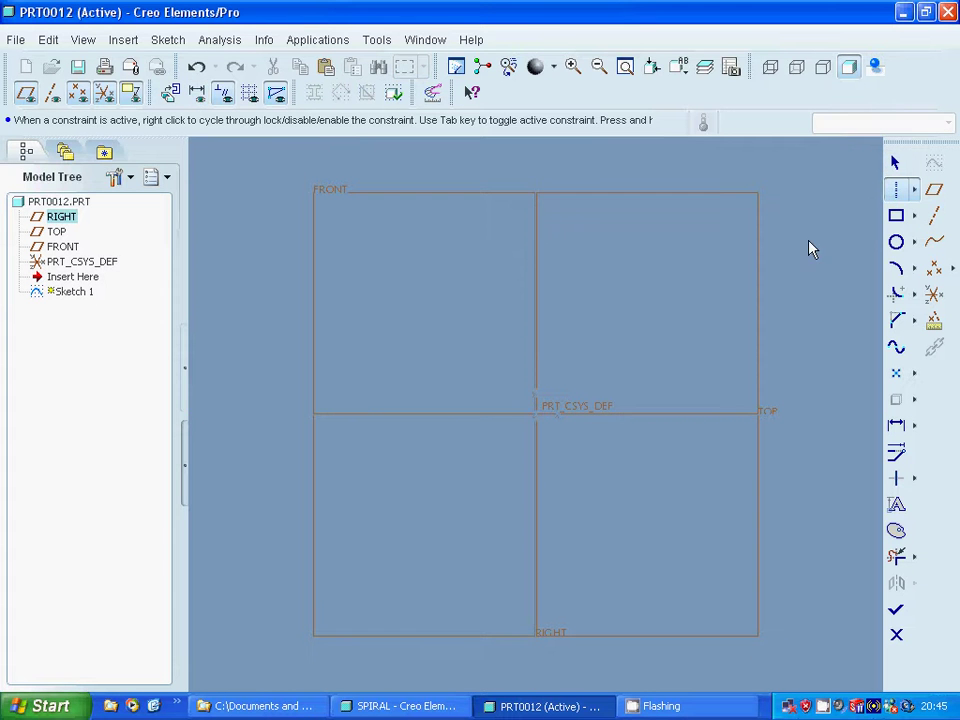
click(914, 190)
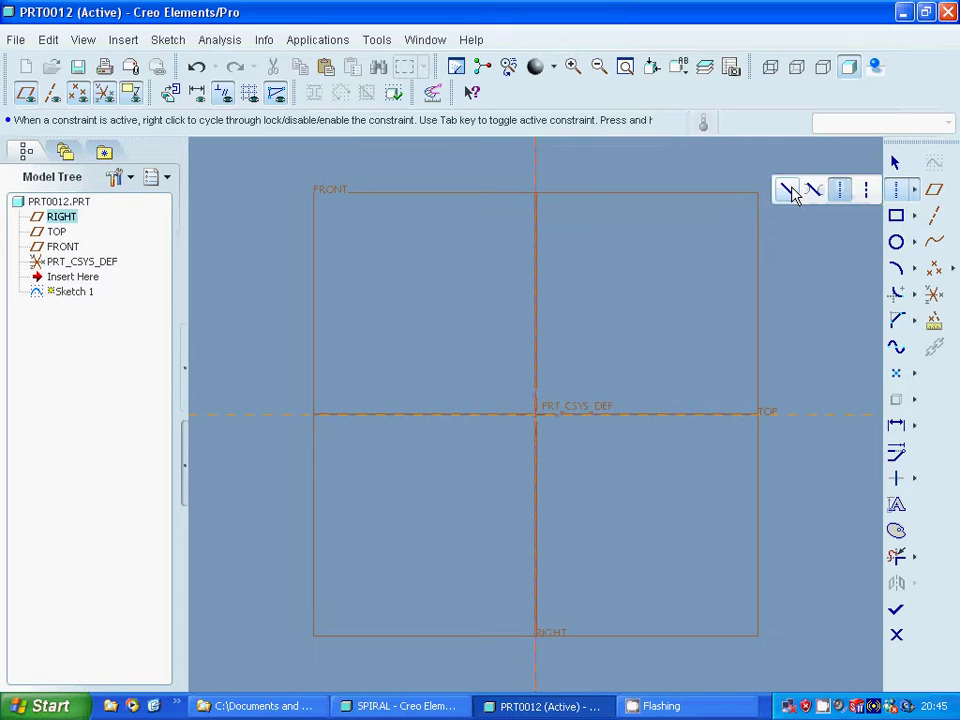
click(840, 190)
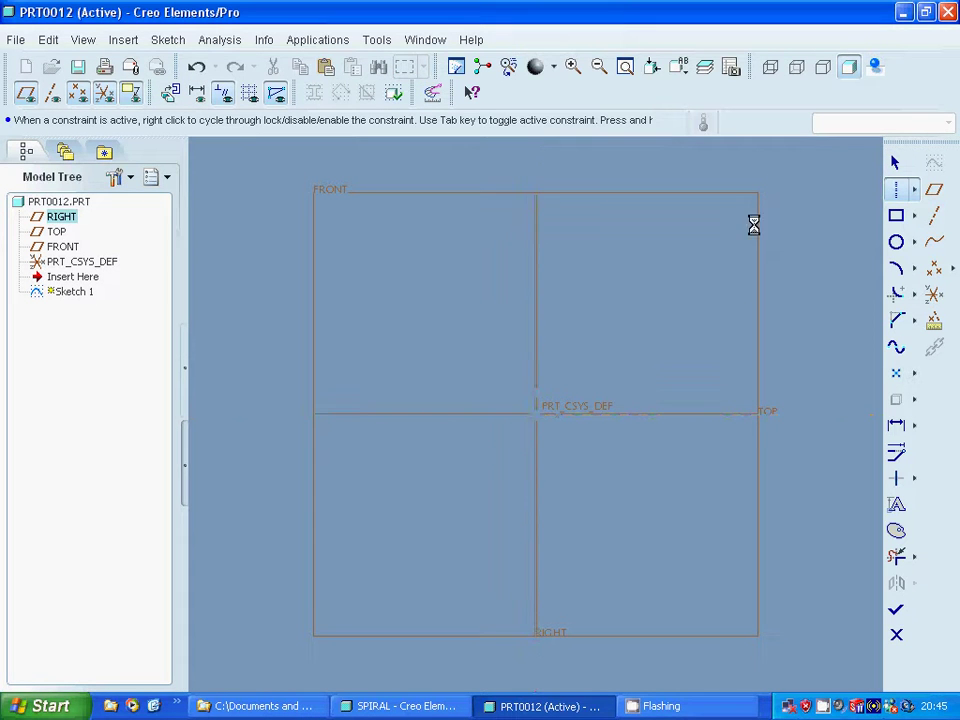
click(467, 414)
click(467, 184)
click(896, 163)
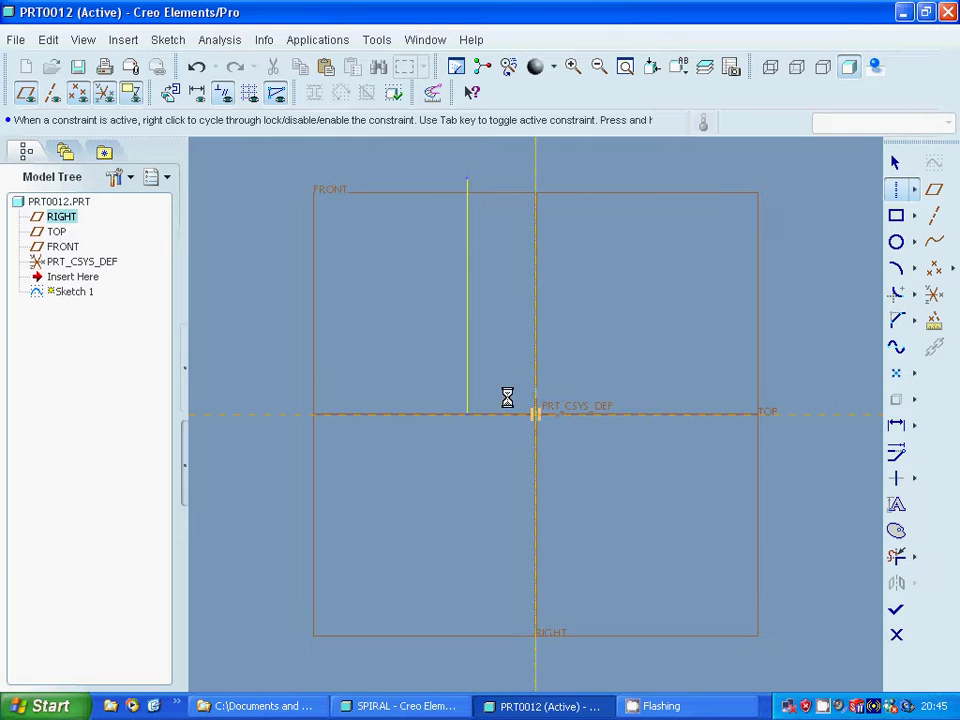
Try to set the vertical line's distance from the centerline to 80.
double_click(495, 434)
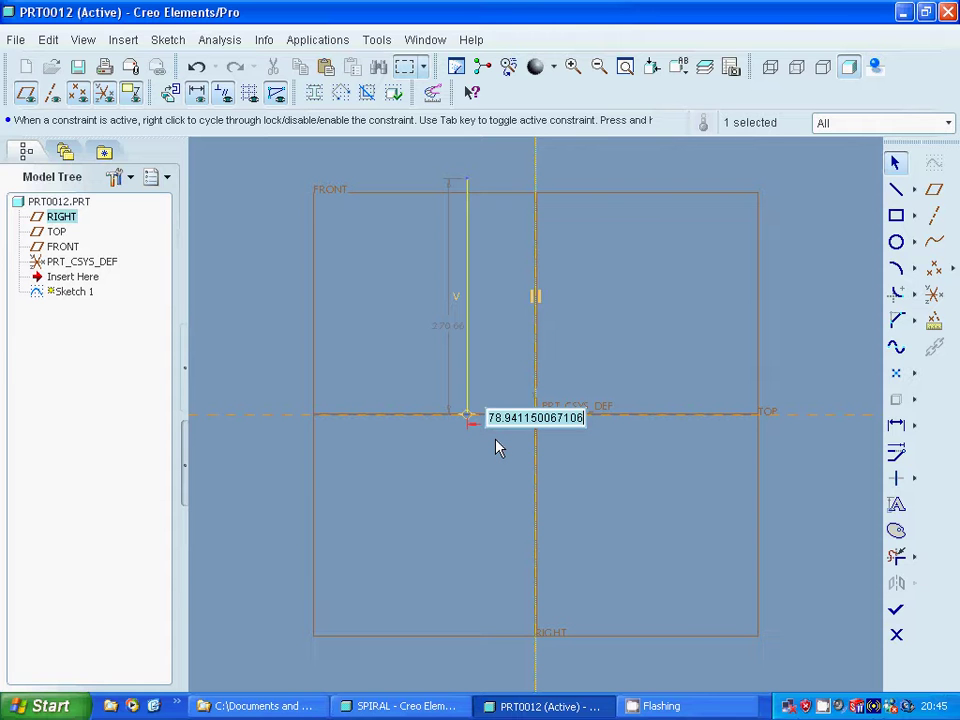
text(70)
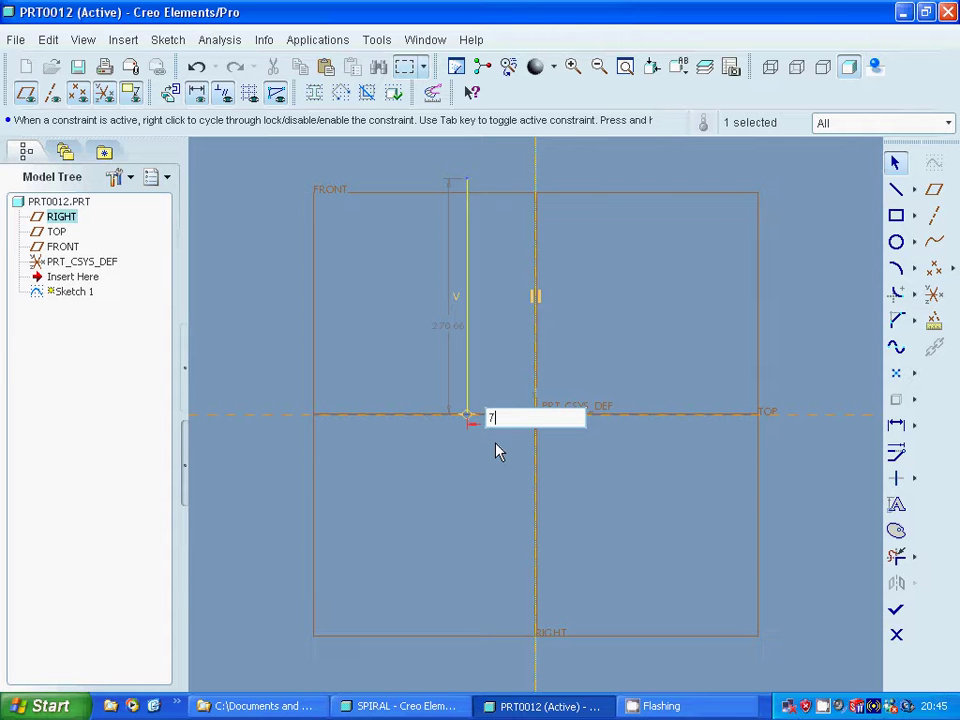
key(BackSpace)
text(80)
click(503, 357)
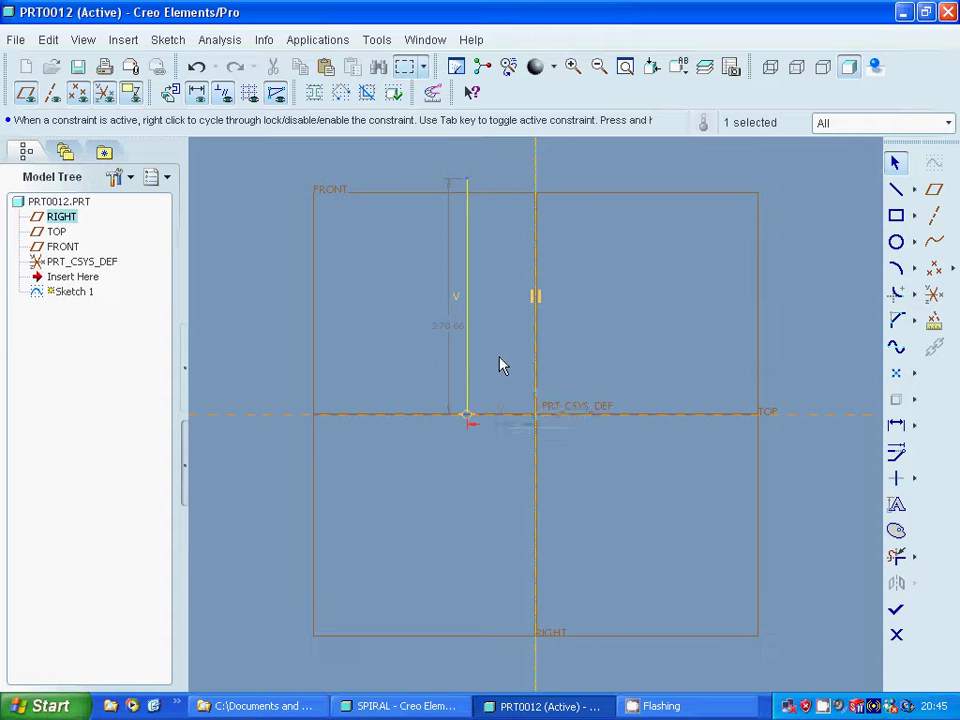
Set the vertical line's length to 300 and finish the sketch, leaving it deselected.
click(444, 322)
double_click(450, 328)
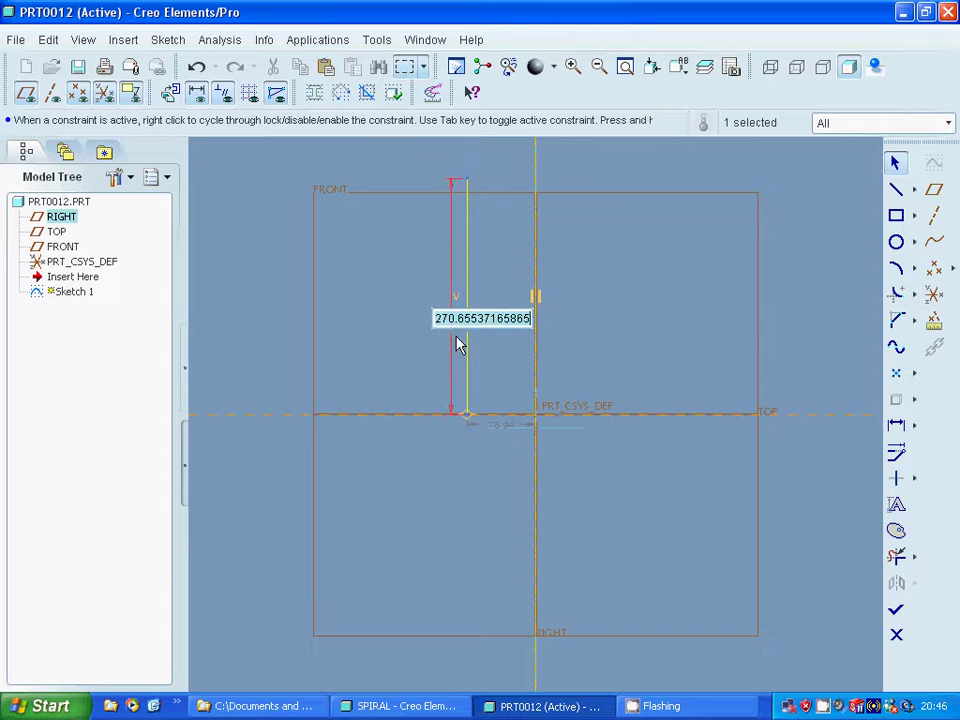
text(3)
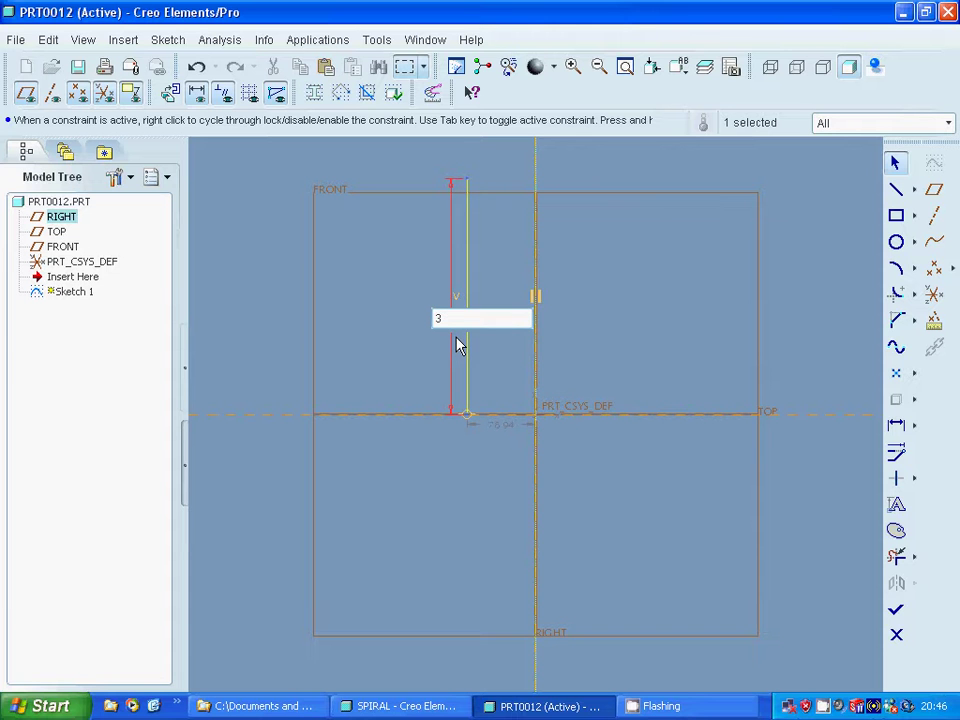
text(00)
key(Return)
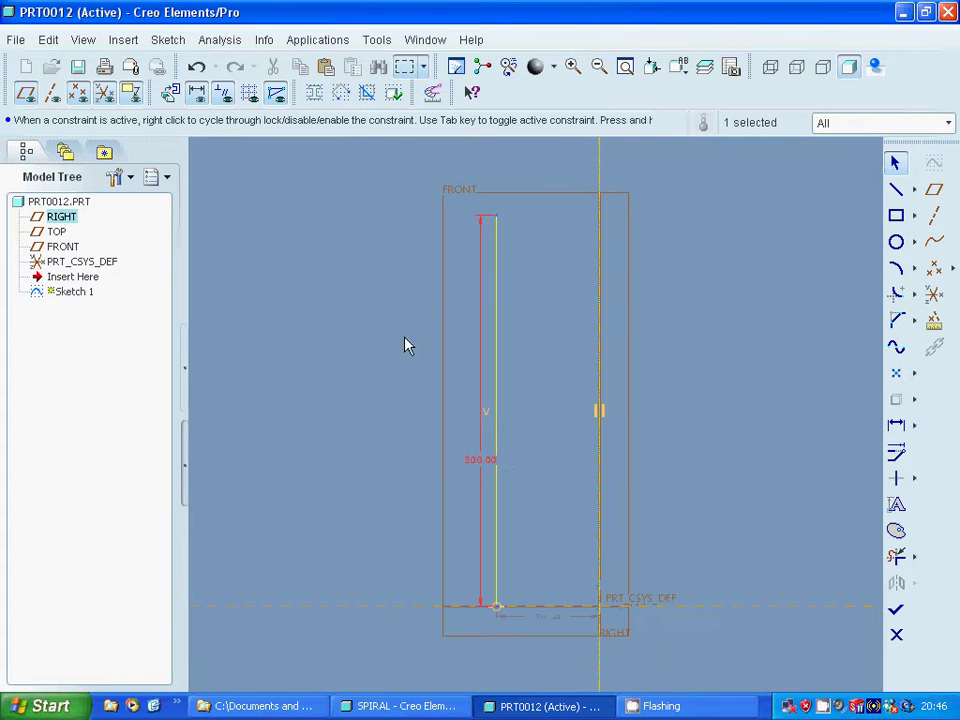
click(896, 609)
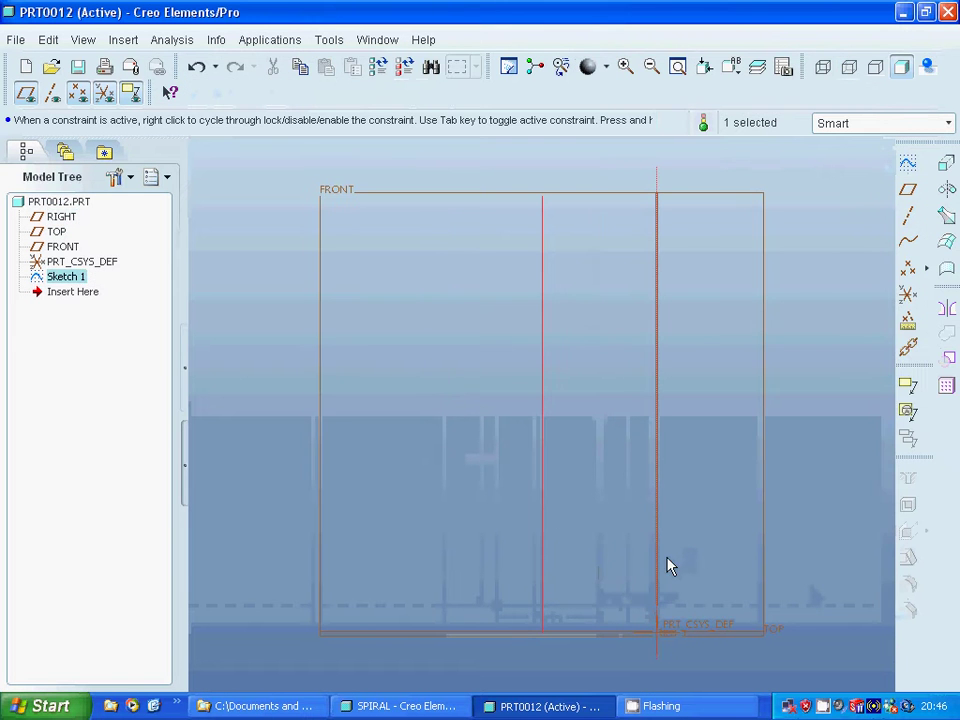
click(490, 506)
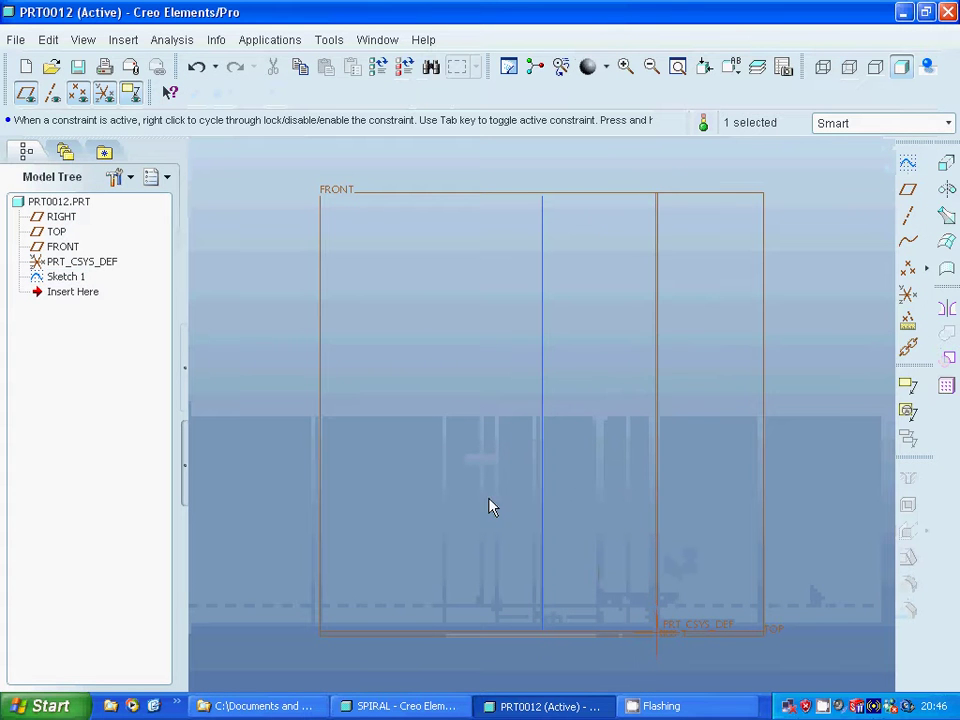
Start a helical sweep protrusion with the Constant, Thru Axis and Right Handed attributes.
click(124, 41)
mouse_move(137, 318)
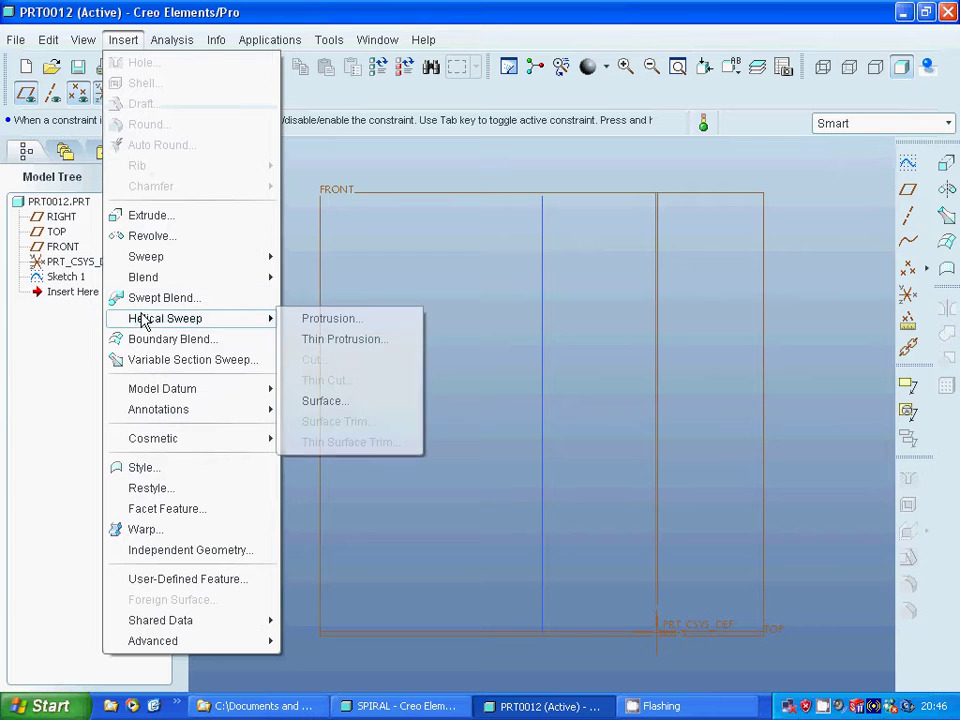
click(345, 319)
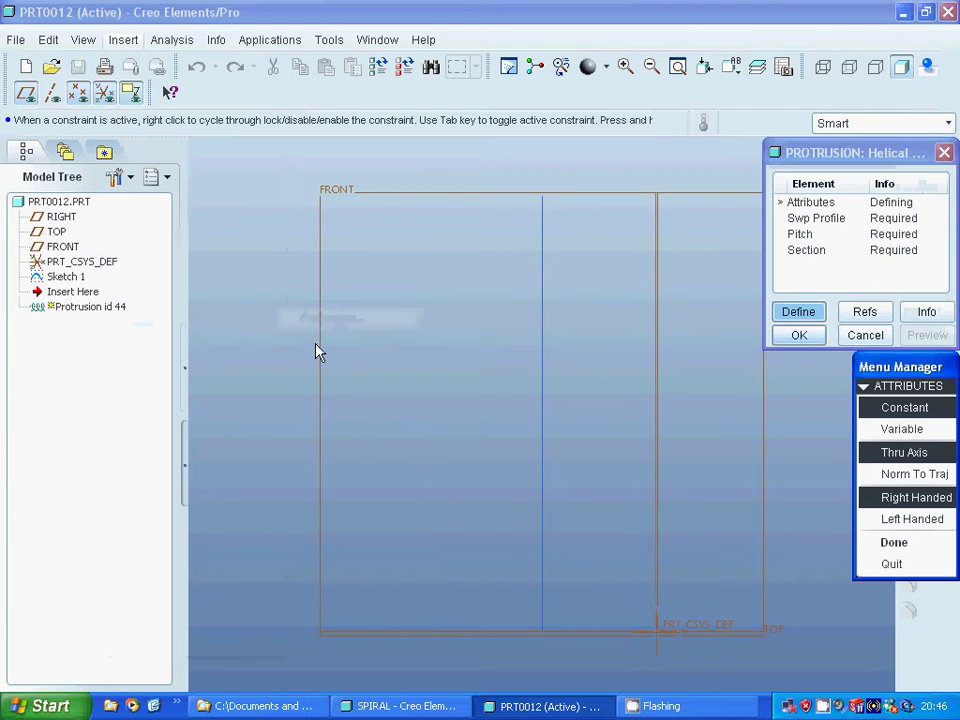
click(890, 545)
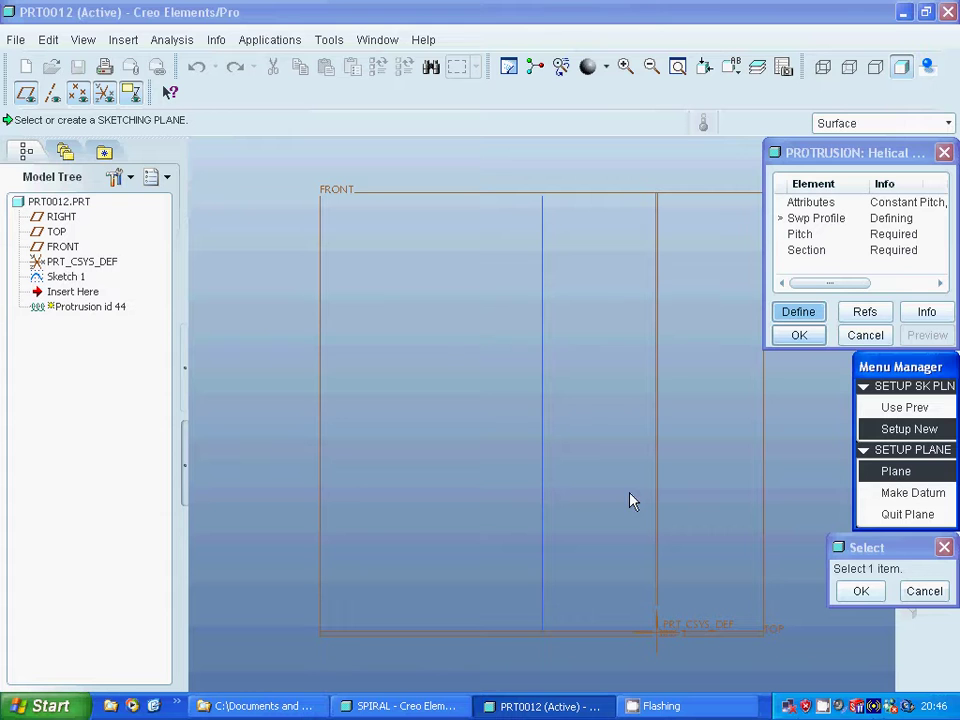
Choose the FRONT plane for sketching the sweep profile, accepting the viewing direction and the default orientation.
click(320, 538)
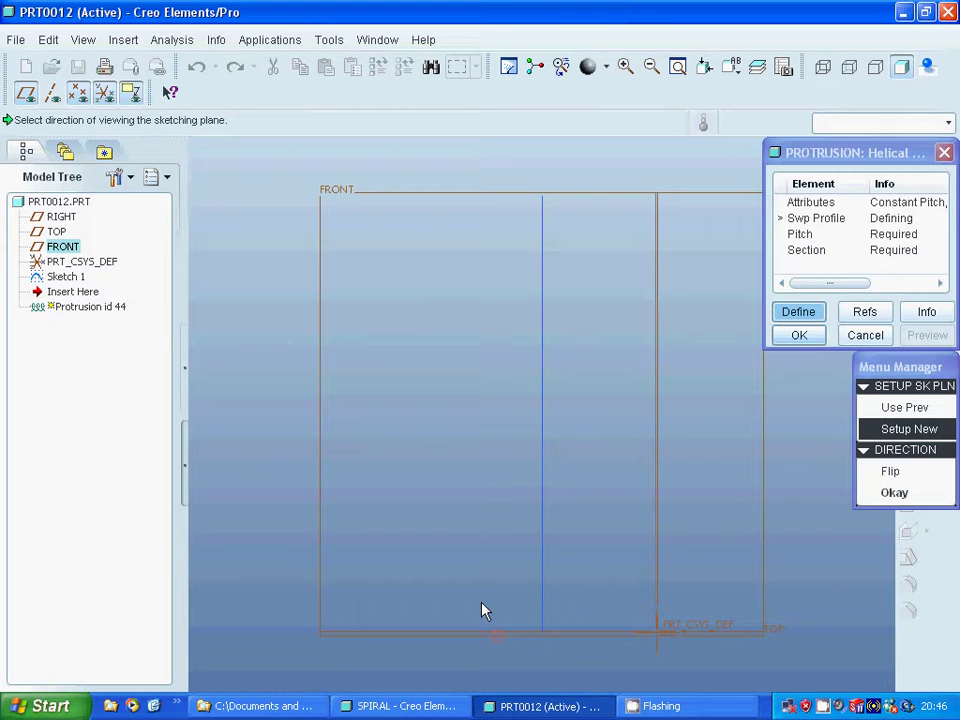
click(897, 495)
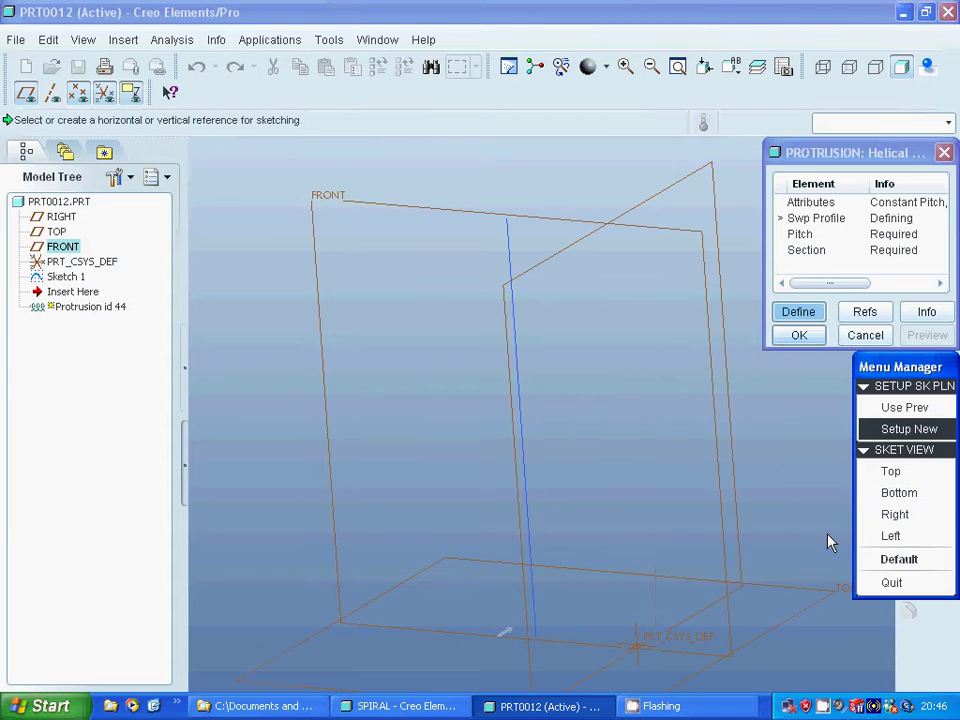
click(918, 560)
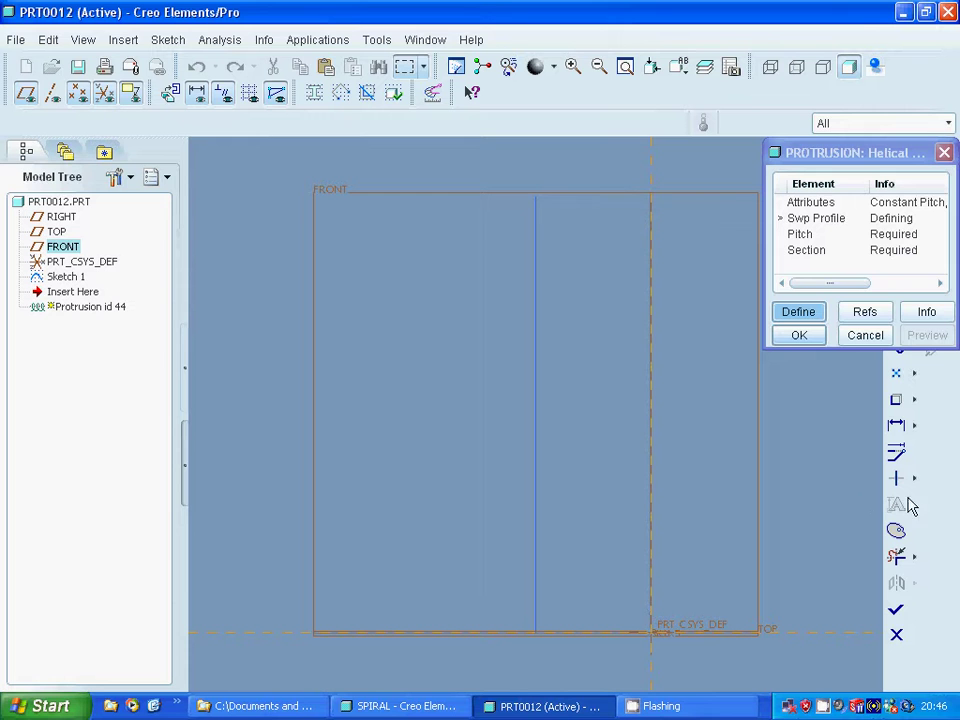
Reuse the existing 300-long vertical line as the sweep profile, staying in the profile sketch.
click(897, 403)
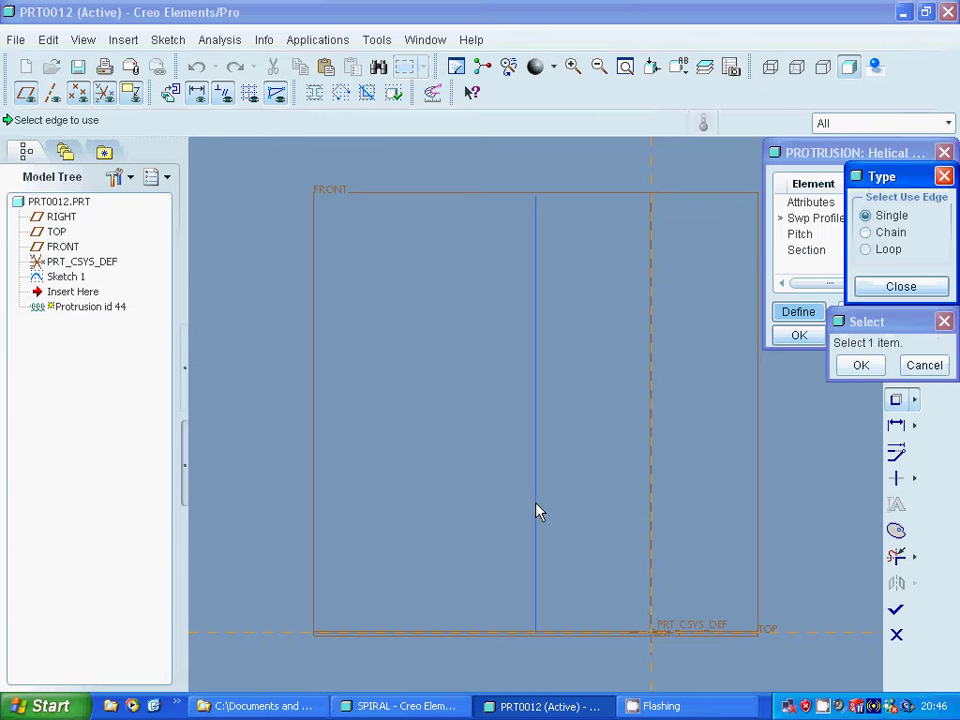
click(536, 510)
click(899, 288)
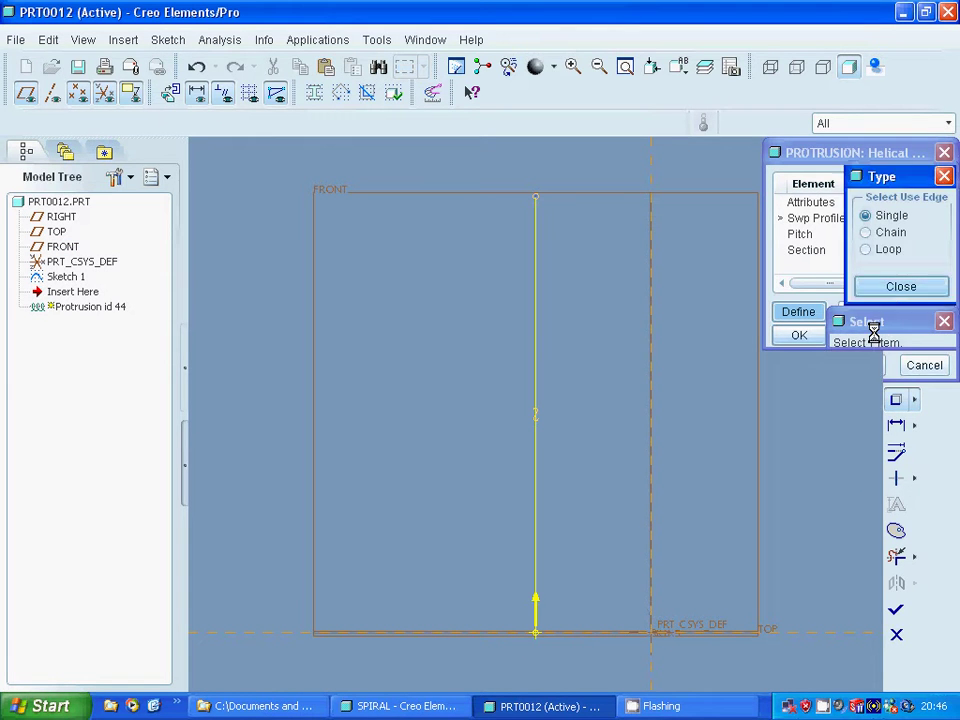
click(896, 609)
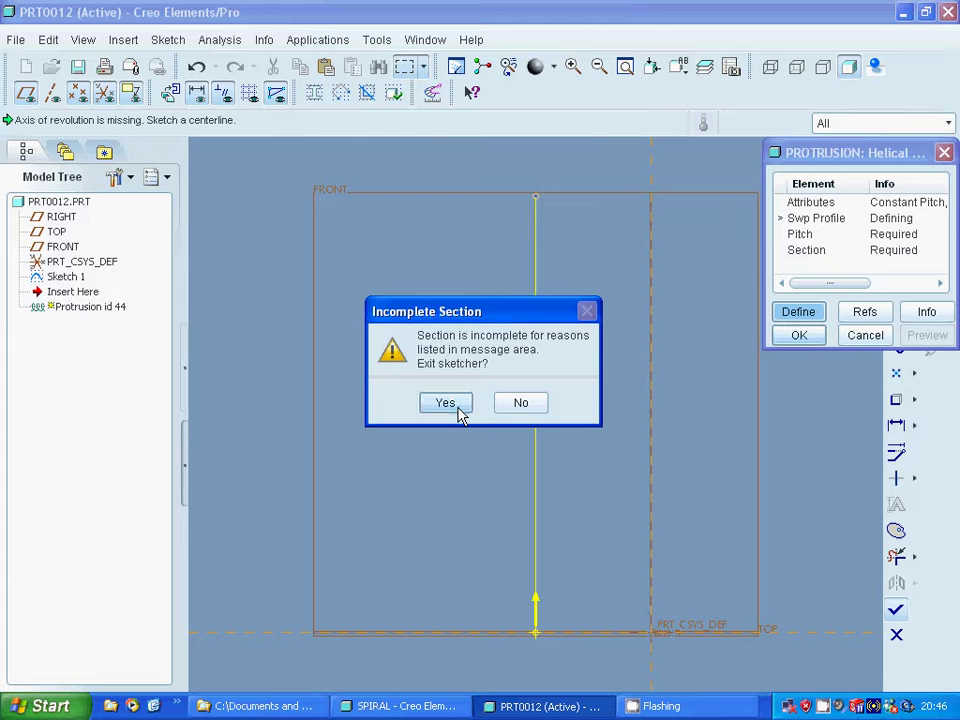
click(510, 408)
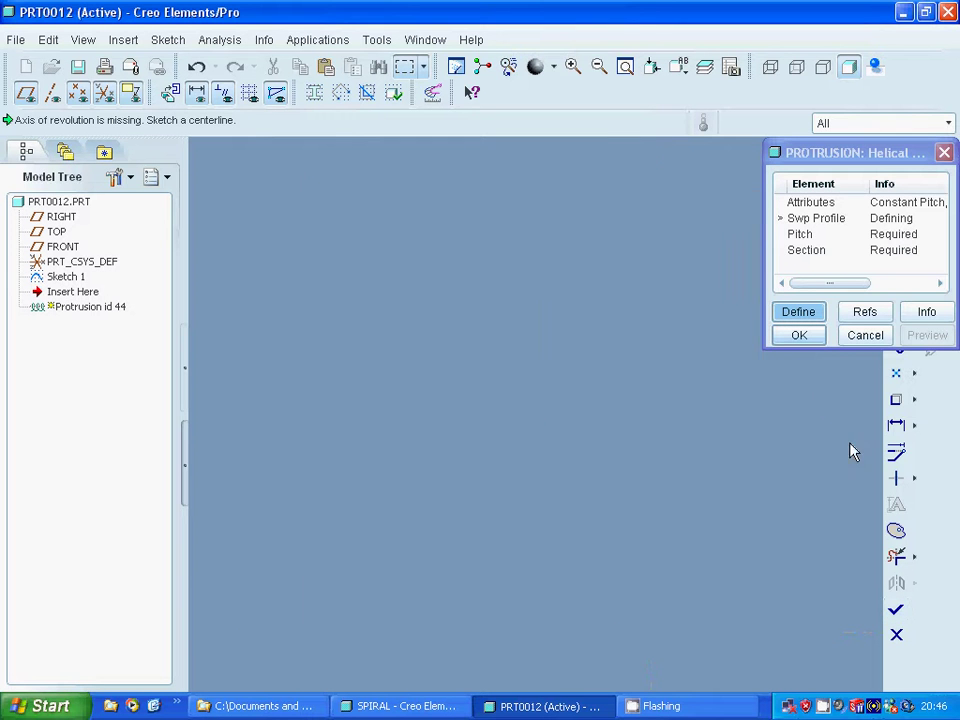
Add a vertical geometry centerline along the RIGHT plane reference as the helical sweep's axis of revolution.
mouse_move(876, 163)
mouse_down()
mouse_move(781, 190)
mouse_move(763, 253)
mouse_up()
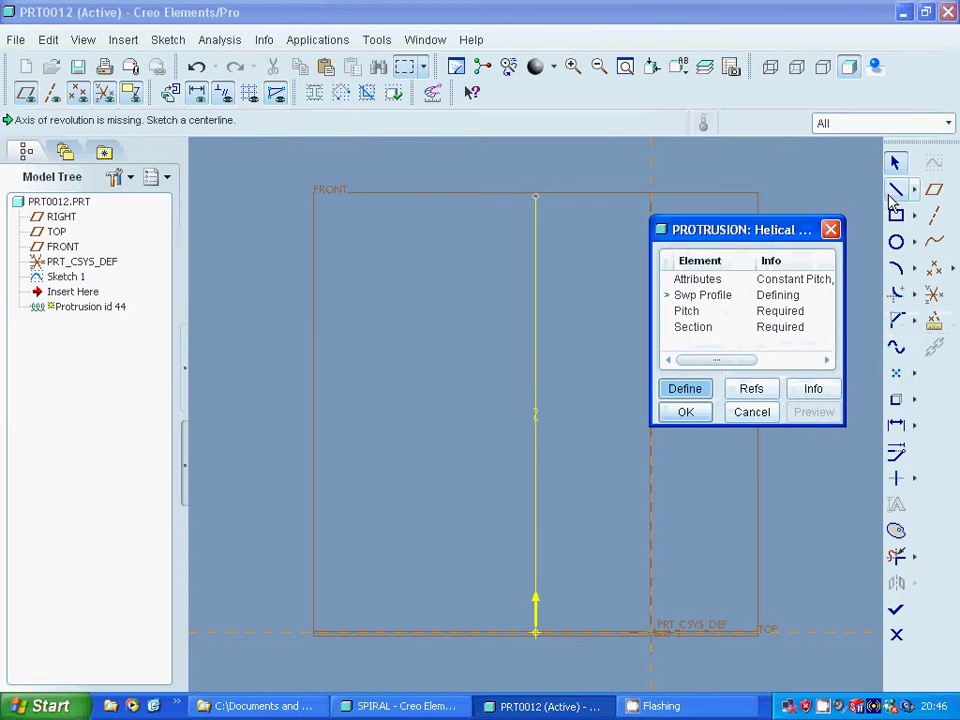
click(913, 189)
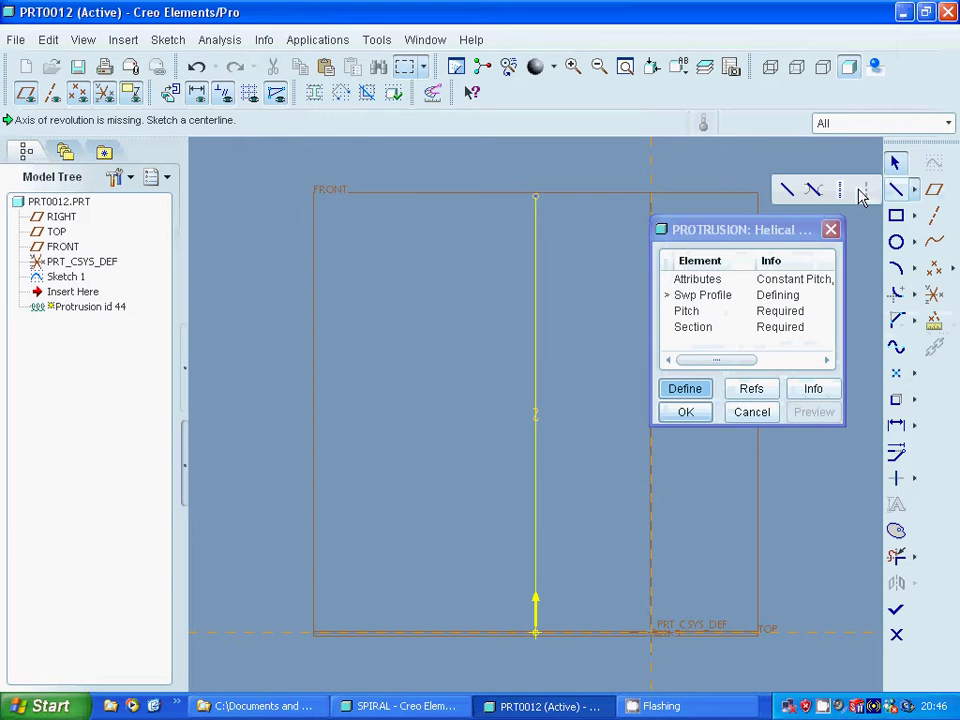
click(864, 190)
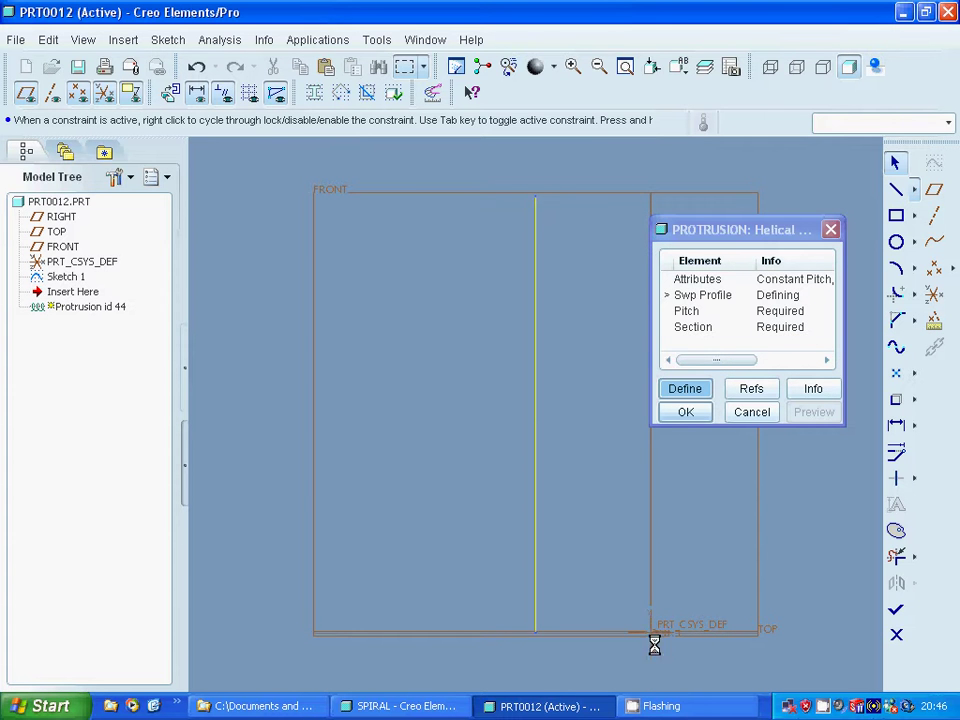
click(651, 176)
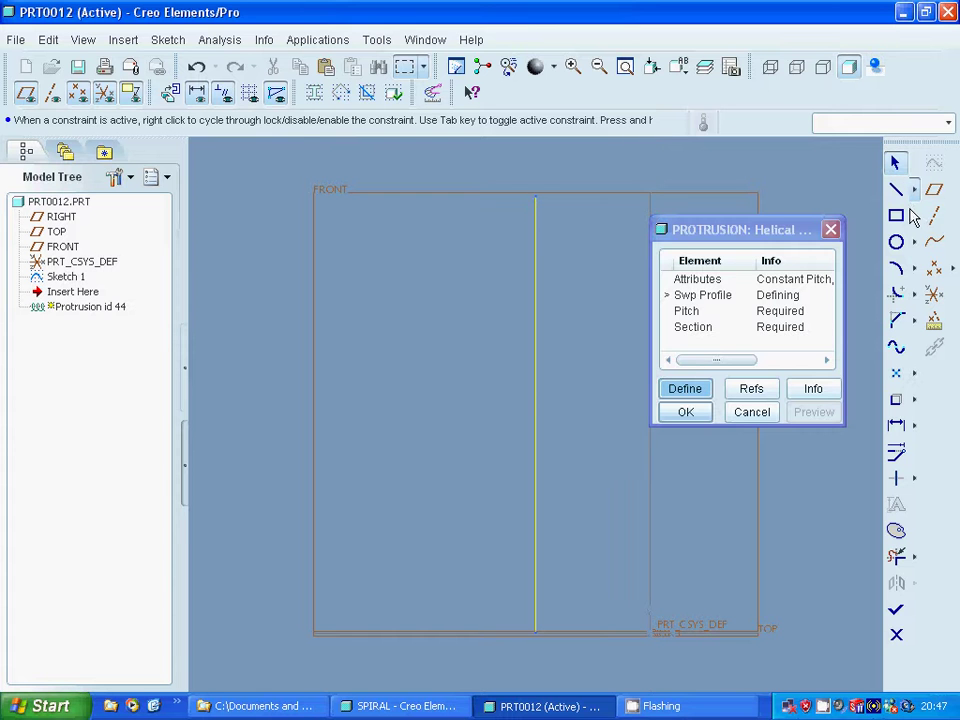
Complete the sweep profile sketch and set the helical sweep's pitch to 50.
click(897, 613)
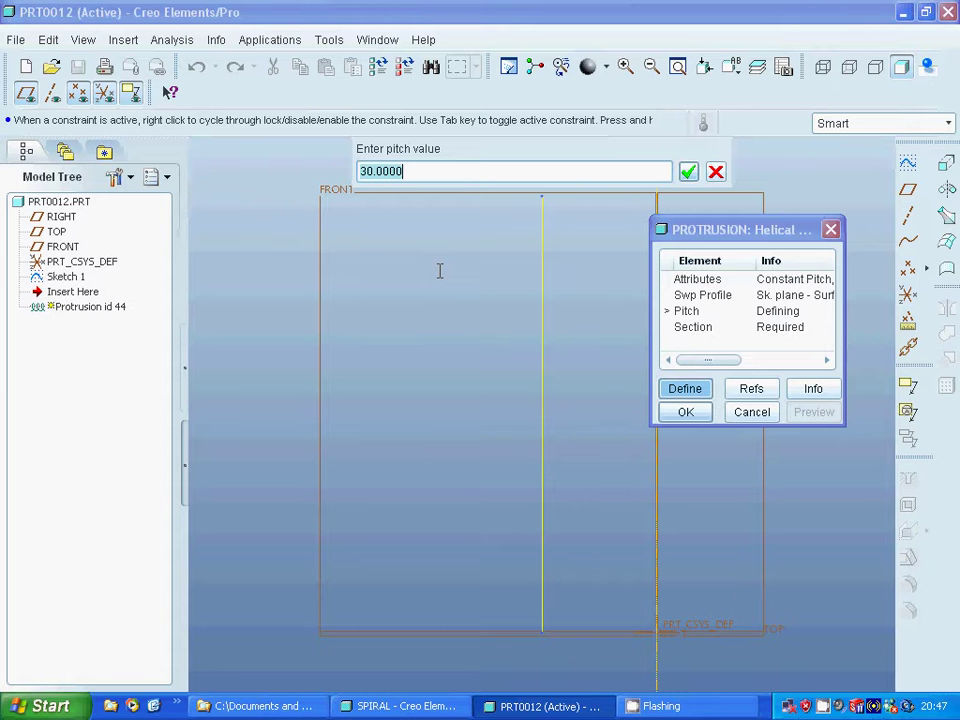
text(50)
key(Return)
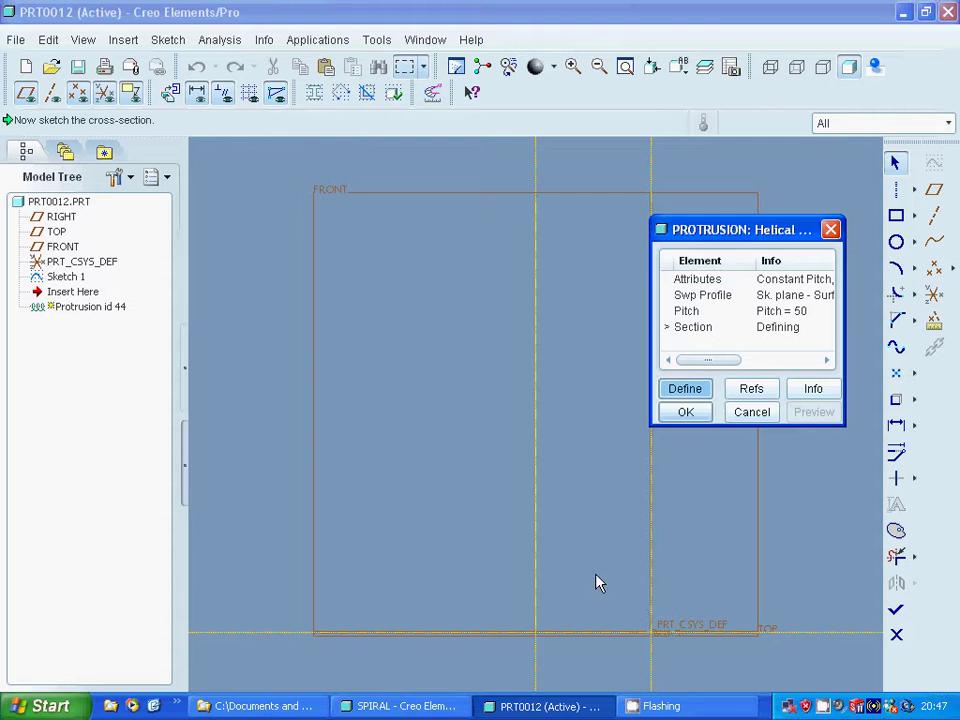
Sketch a circle of diameter 20 centred on the start of the sweep profile as the spring's cross-section.
click(896, 241)
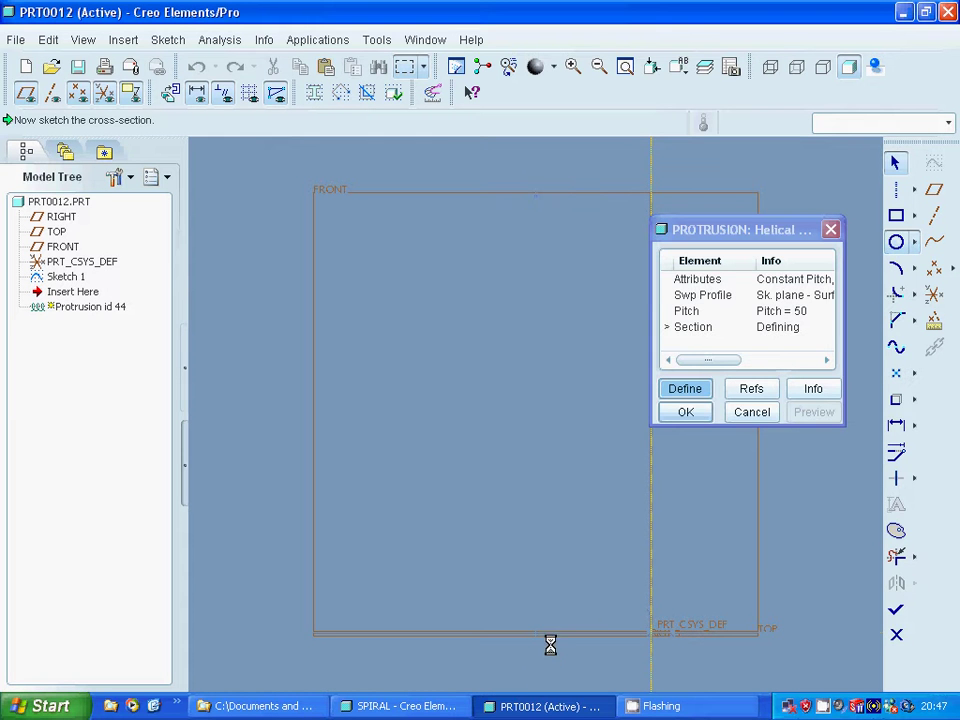
click(502, 628)
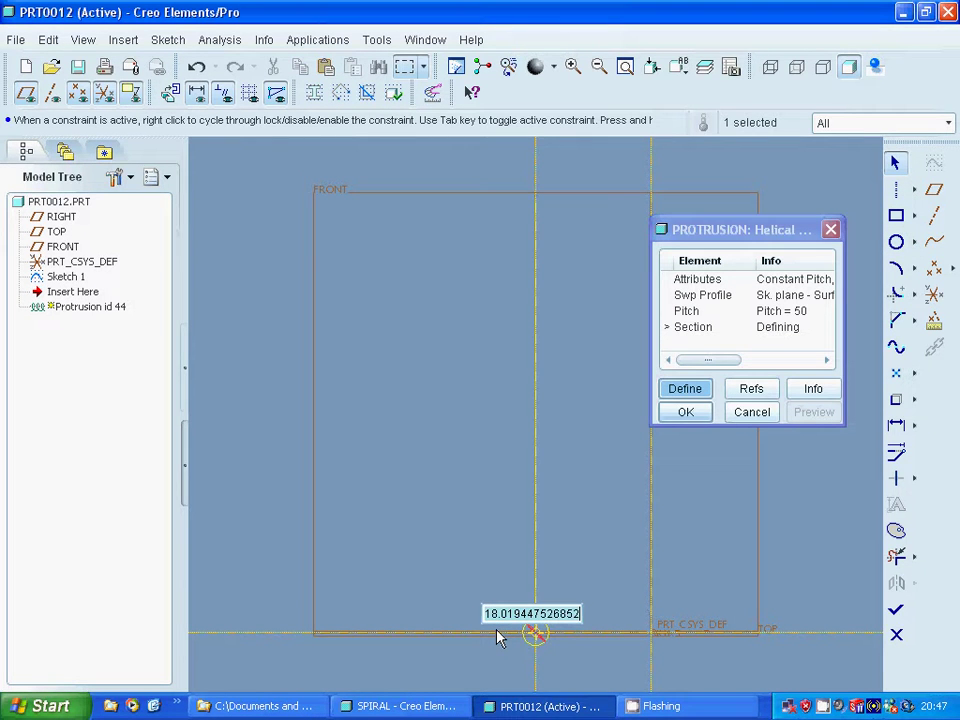
text(20)
key(Return)
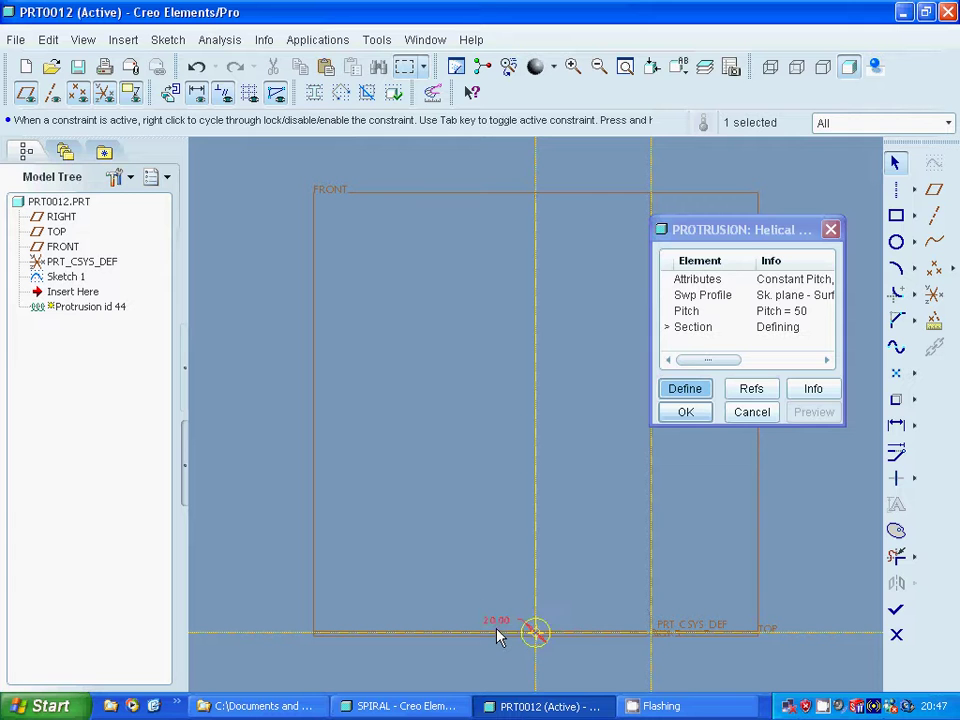
Complete the cross-section sketch, preview the helical sweep and finish the protrusion.
click(896, 609)
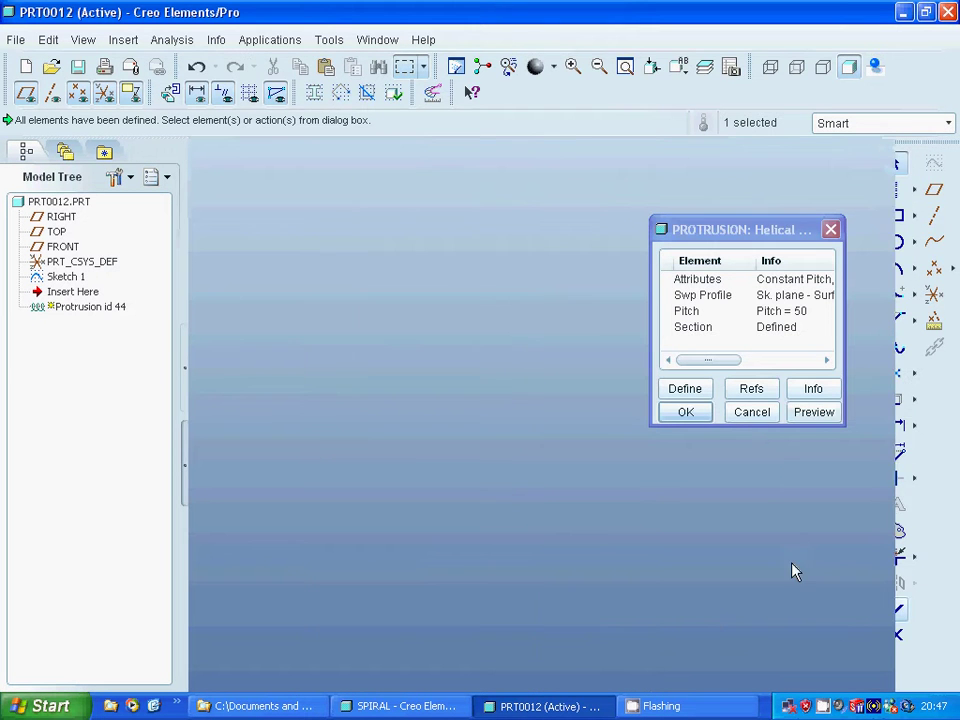
click(800, 413)
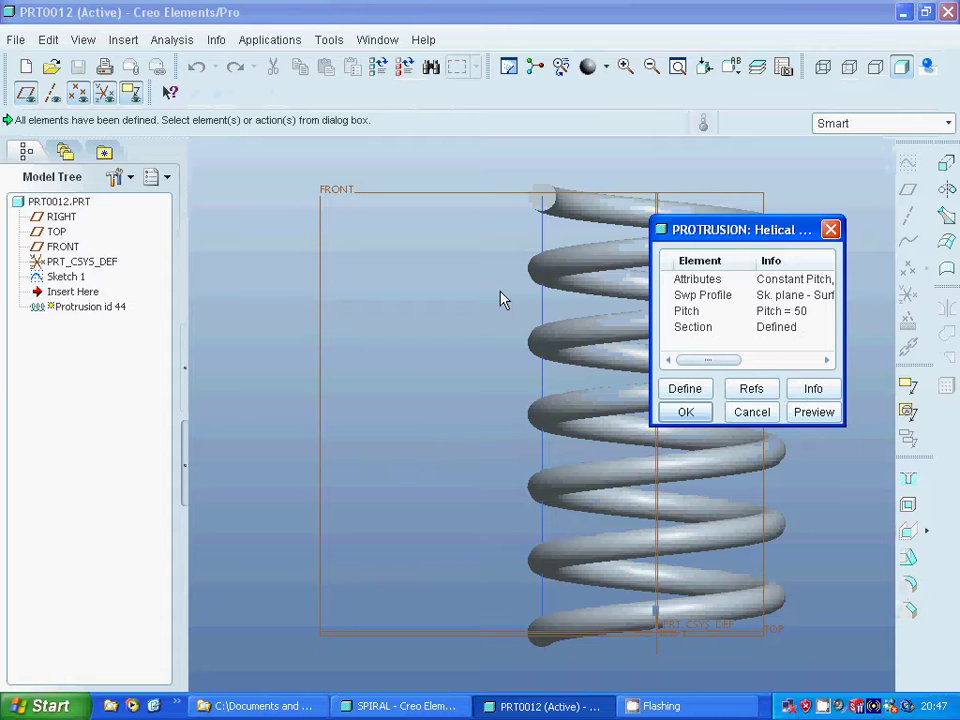
middle_click(530, 456)
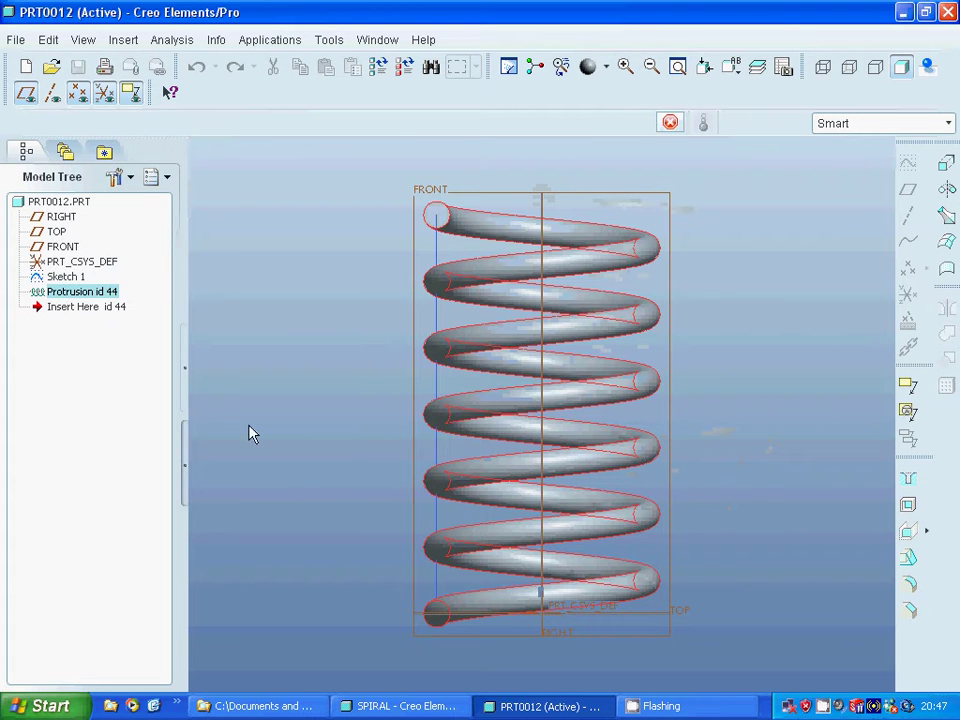
click(76, 279)
right_click(76, 279)
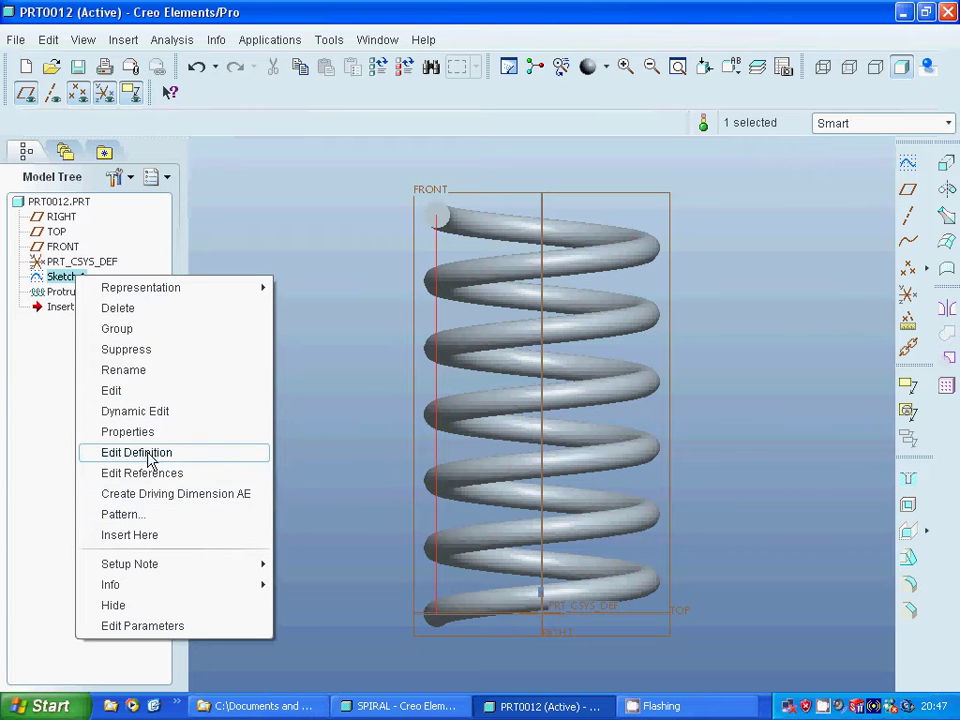
click(160, 312)
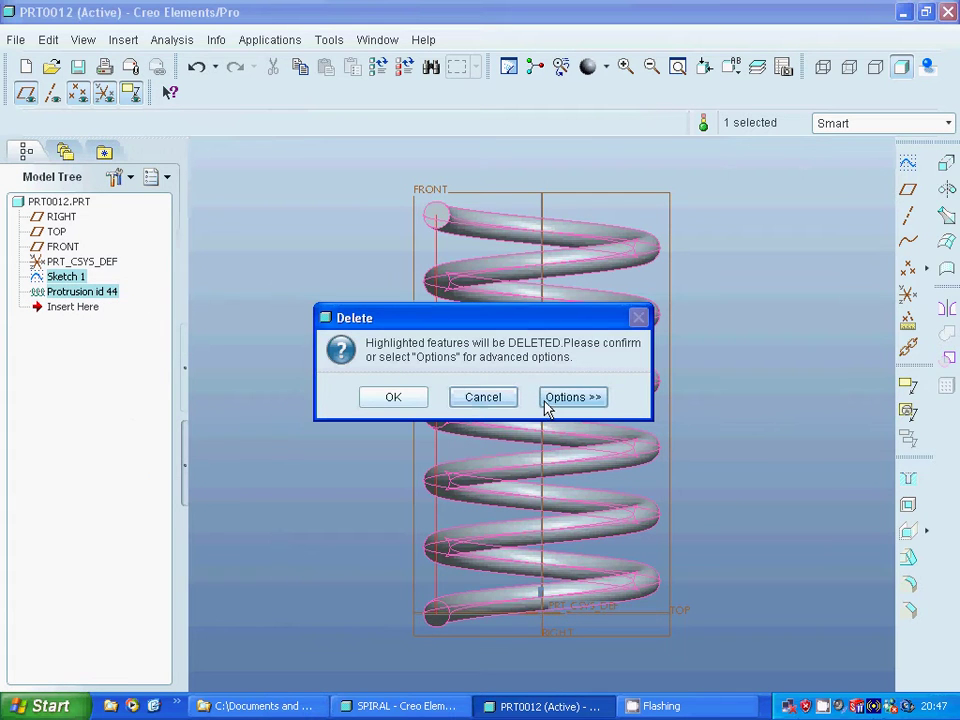
click(490, 404)
Hide Sketch 1, which holds the vertical profile line.
right_click(82, 285)
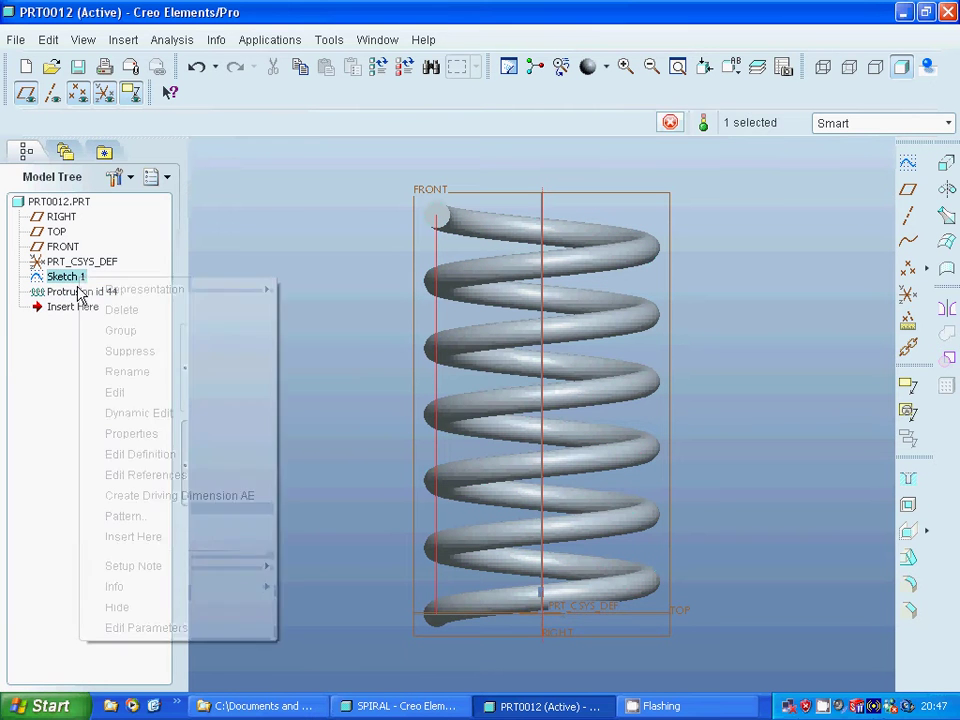
click(141, 608)
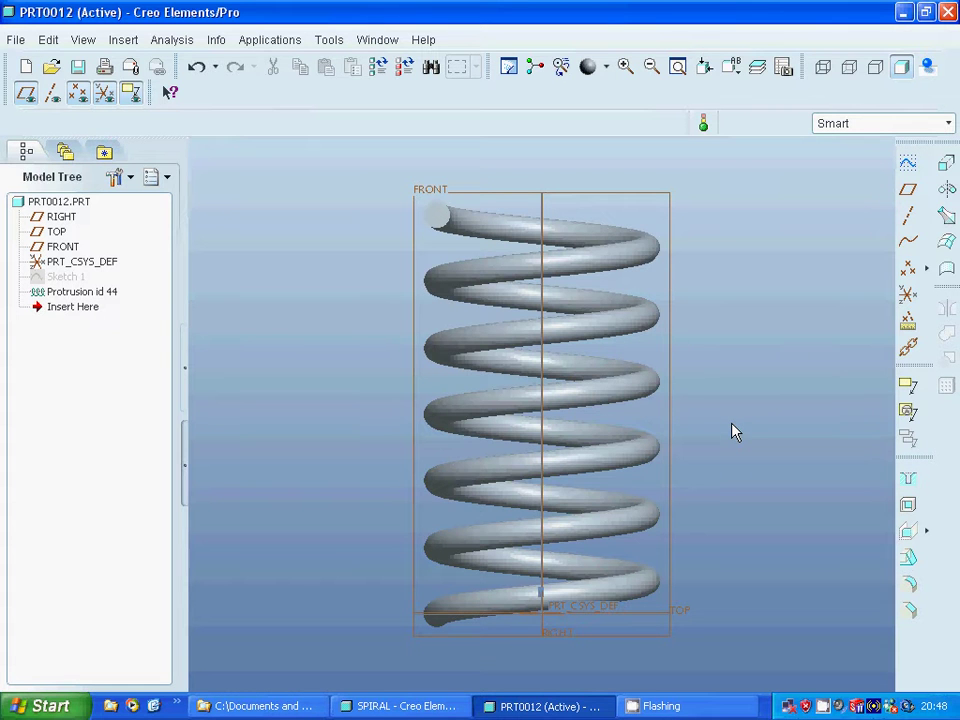
Start a new sketch on the TOP plane, using the RIGHT plane as the Right orientation reference.
middle_drag(731, 431, 738, 582)
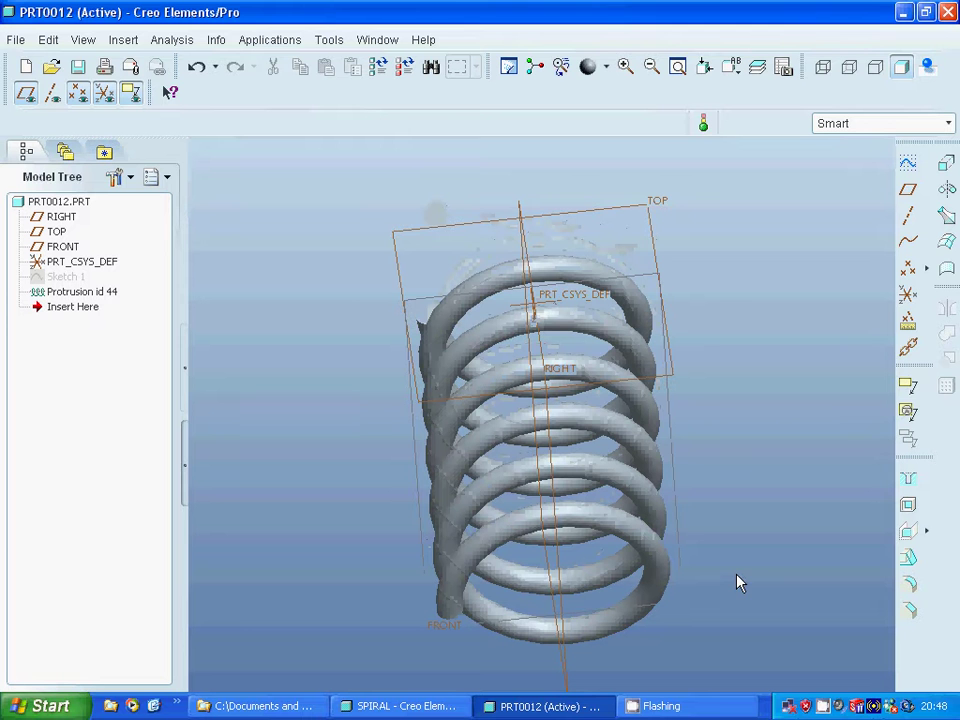
click(615, 212)
click(908, 166)
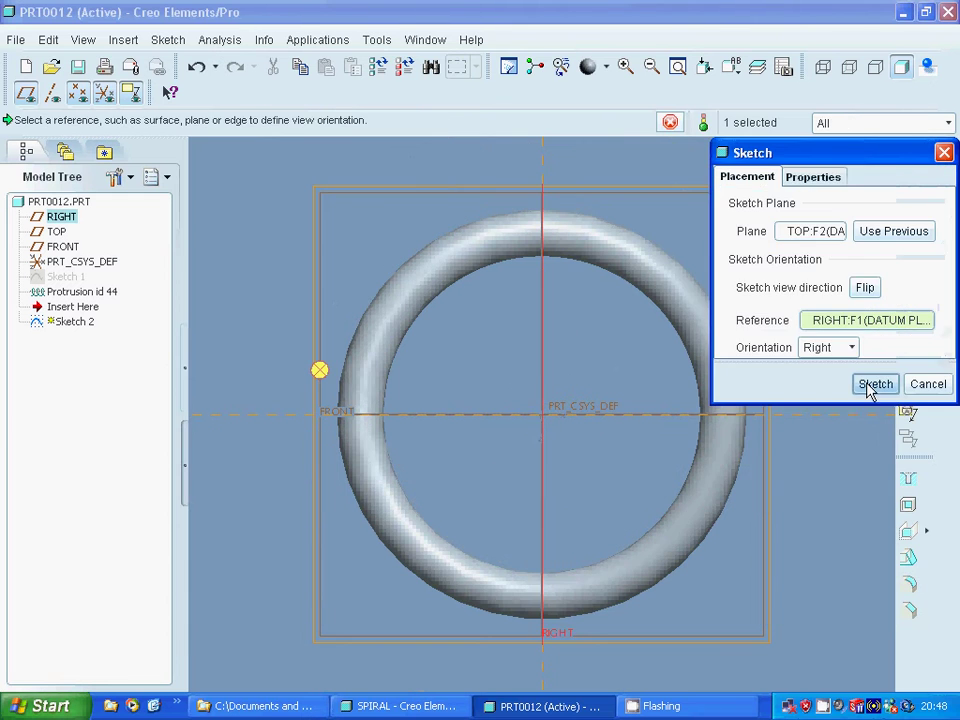
click(872, 385)
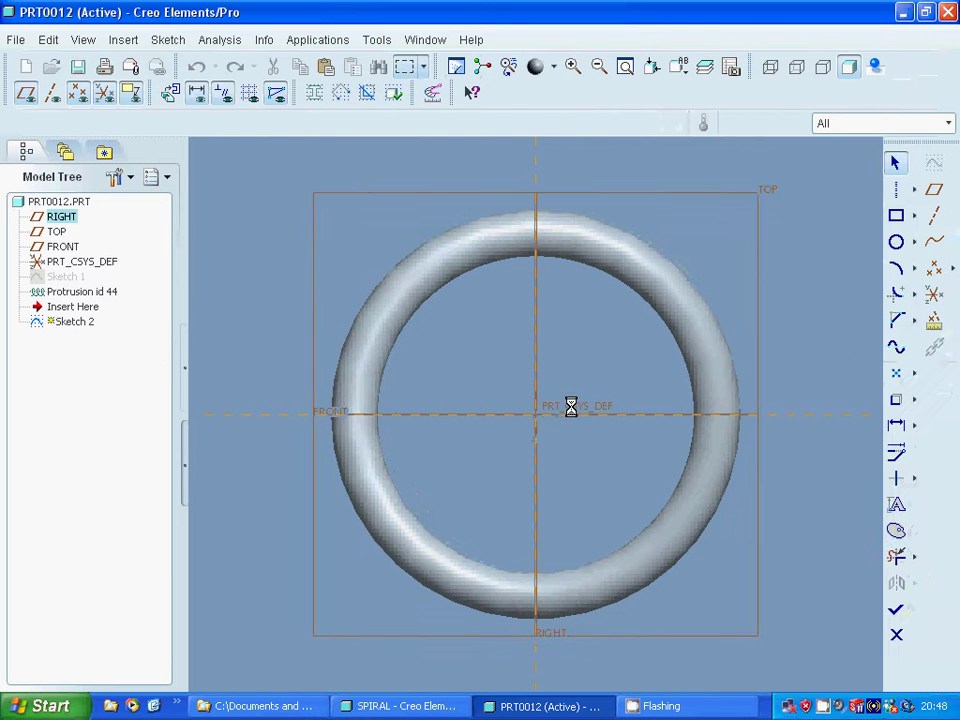
Sketch a small semicircular arc to the right of the spring, with both ends on the horizontal reference.
scroll(570, 406, up, 2)
scroll(551, 384, down, 4)
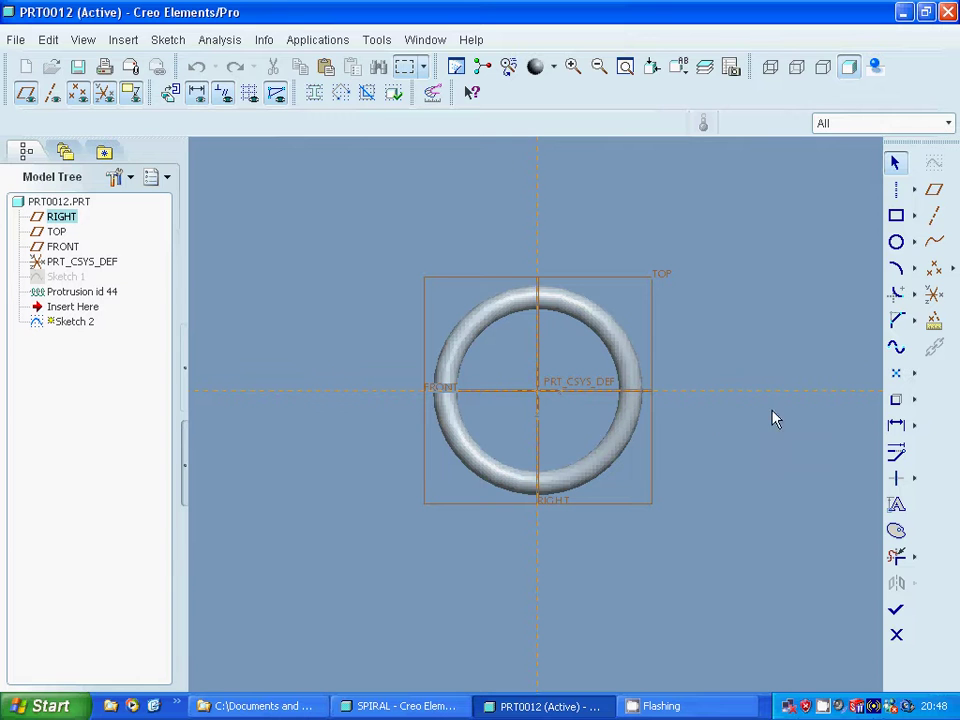
click(898, 268)
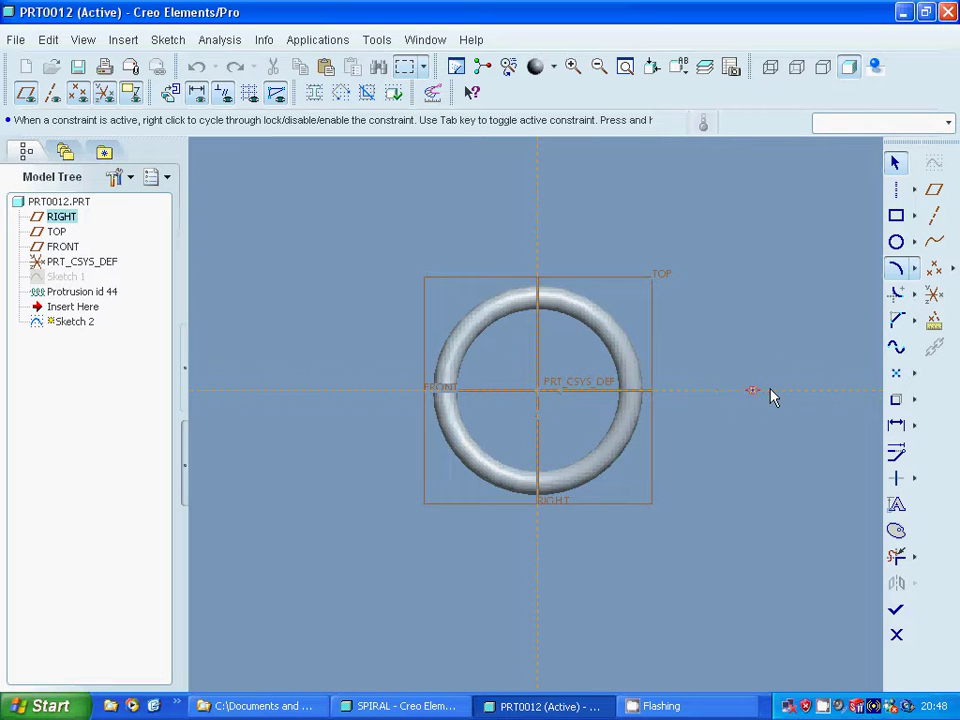
click(791, 391)
middle_click(845, 327)
click(872, 391)
middle_click(858, 371)
click(812, 428)
Add a second arc from the semicircle's right end, curving below the horizontal reference around the semicircle's left end.
click(599, 66)
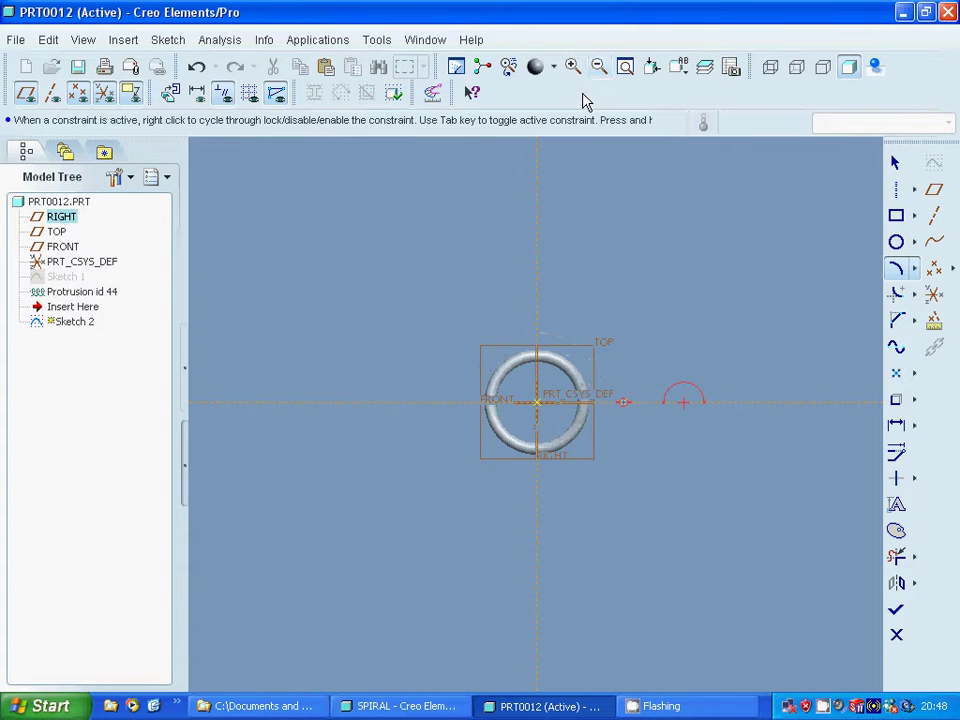
click(573, 66)
click(611, 290)
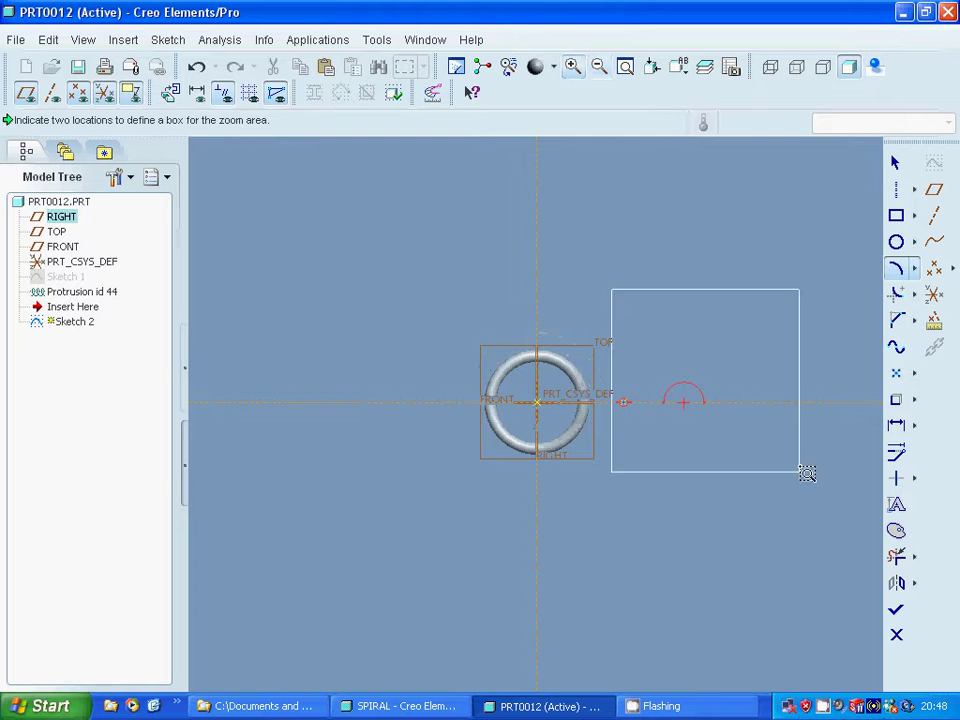
click(826, 489)
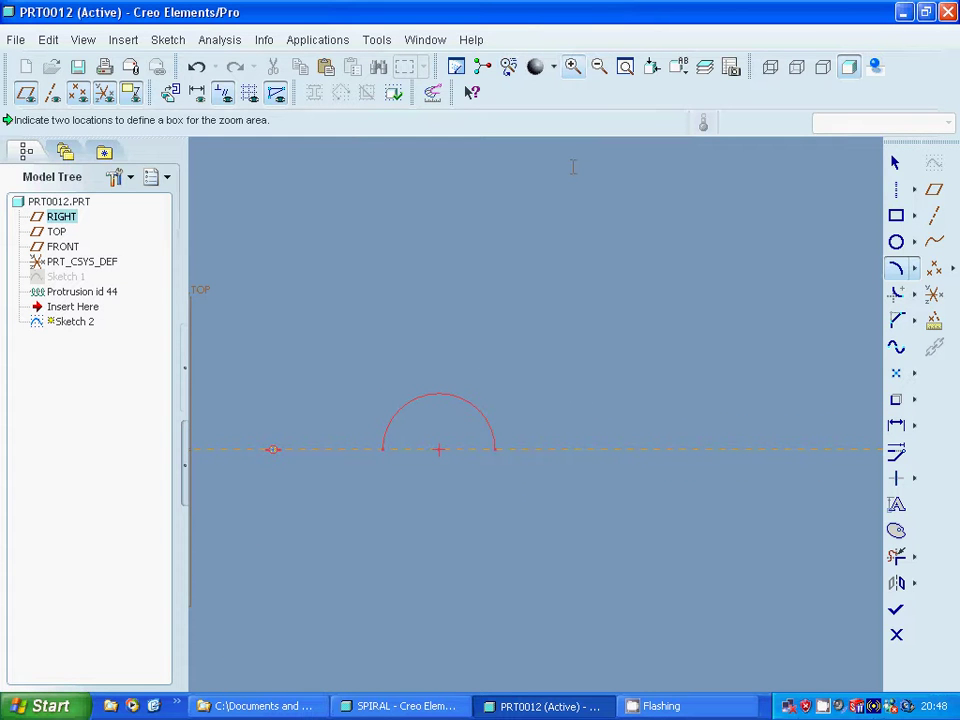
scroll(523, 284, up, 1)
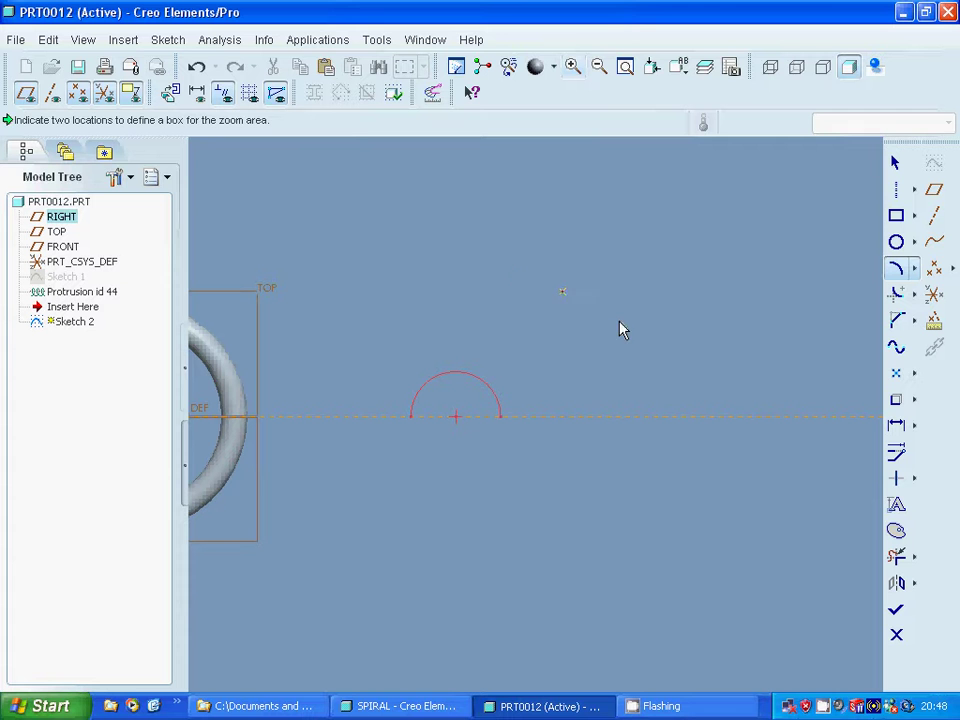
click(506, 422)
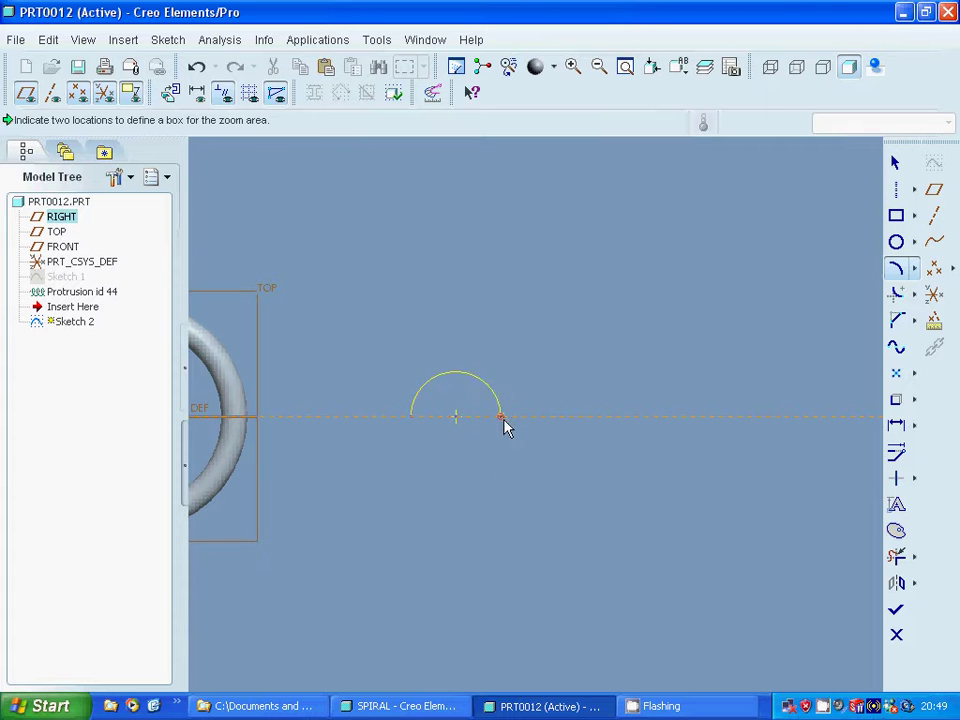
middle_click(396, 510)
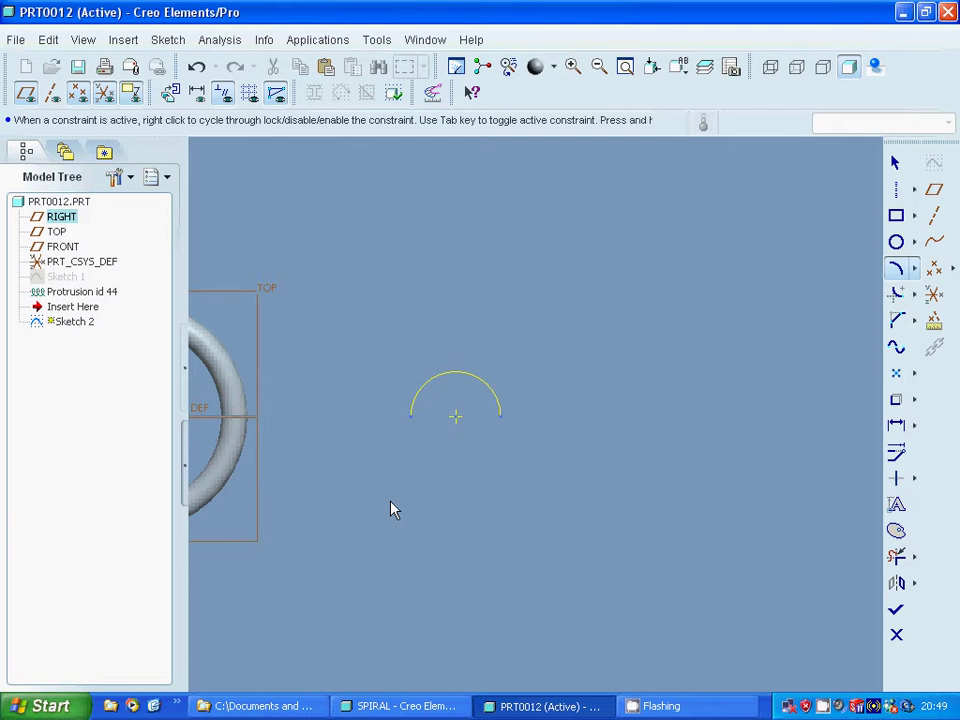
middle_click(392, 510)
click(378, 510)
Continue the spiral with a third arc from the lower arc's end up past the horizontal reference, left of the semicircle.
middle_click(309, 354)
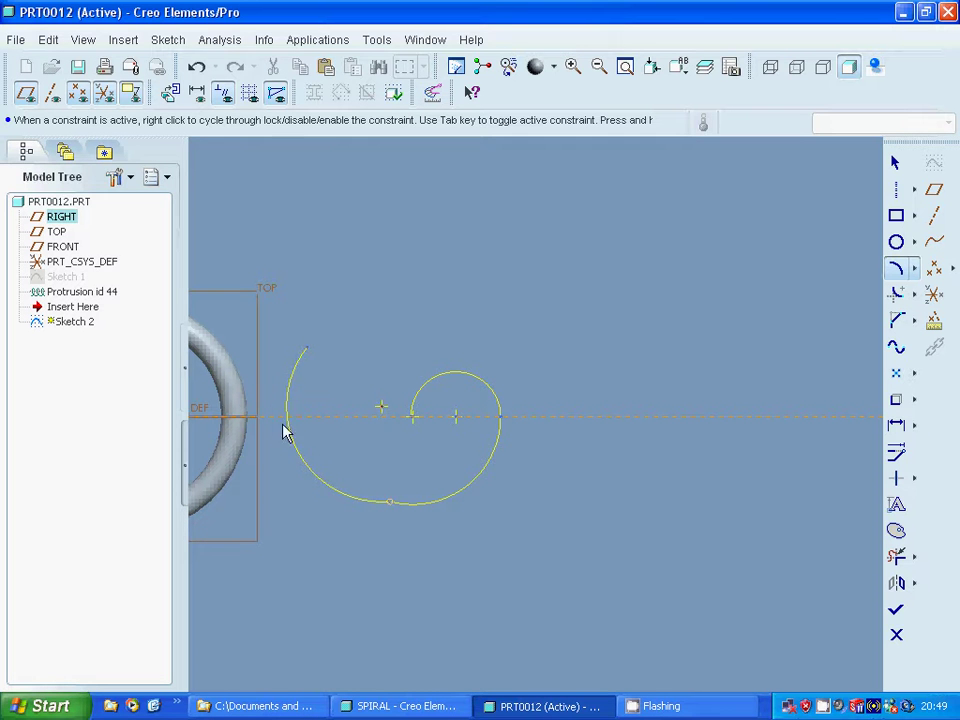
key(ctrl+z)
key(ctrl+z)
key(ctrl+z)
key(ctrl+z)
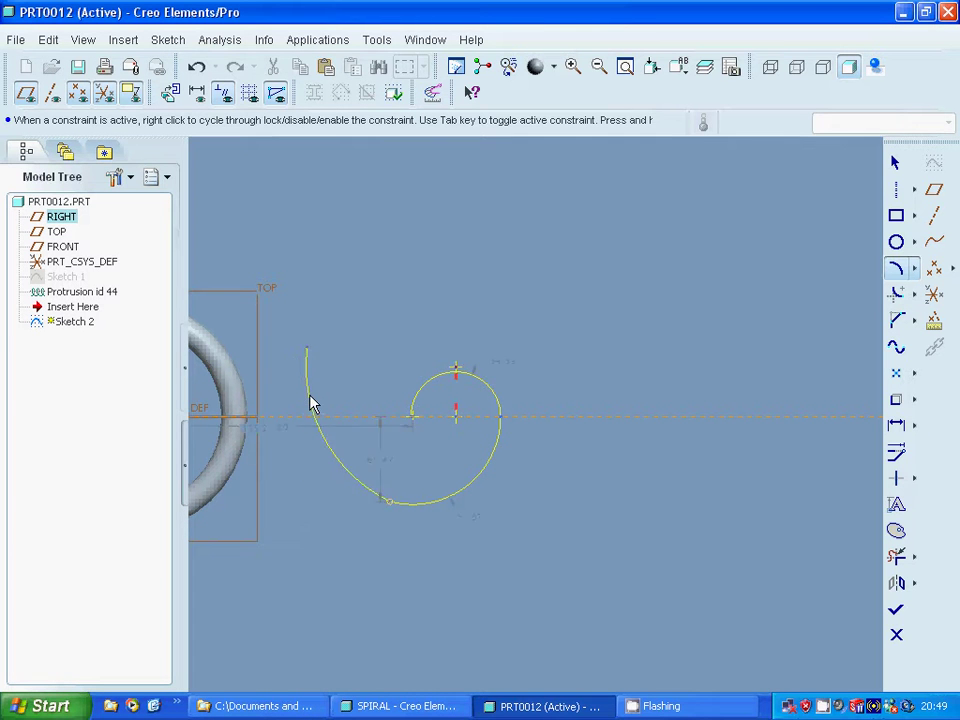
click(291, 380)
click(308, 355)
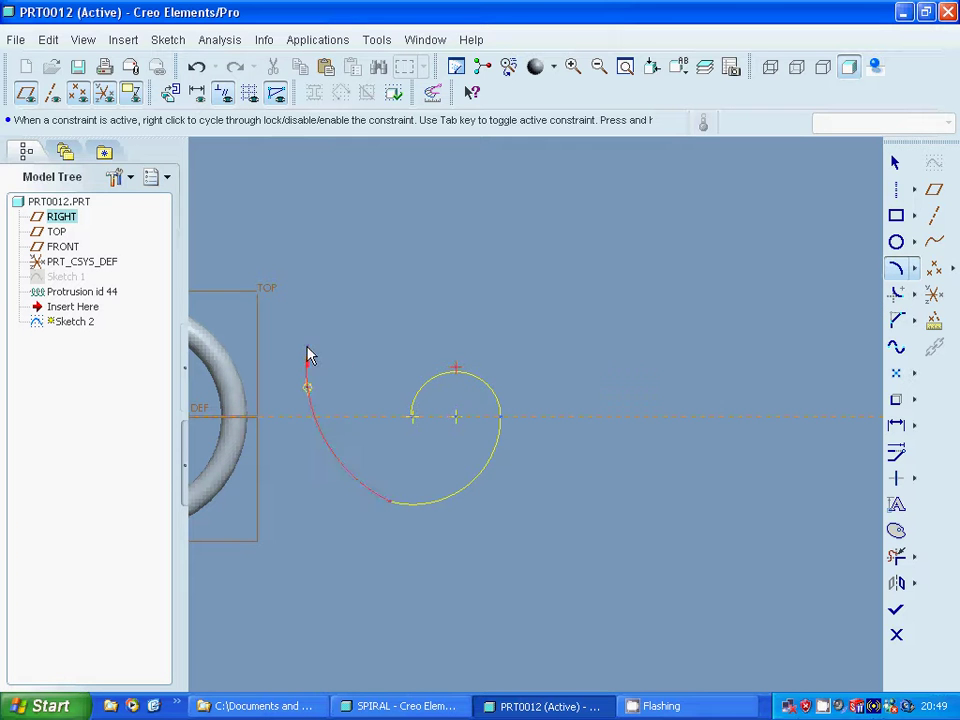
Extend the spiral with one arc over its top and another running down its right side below the horizontal reference.
middle_click(313, 343)
click(517, 294)
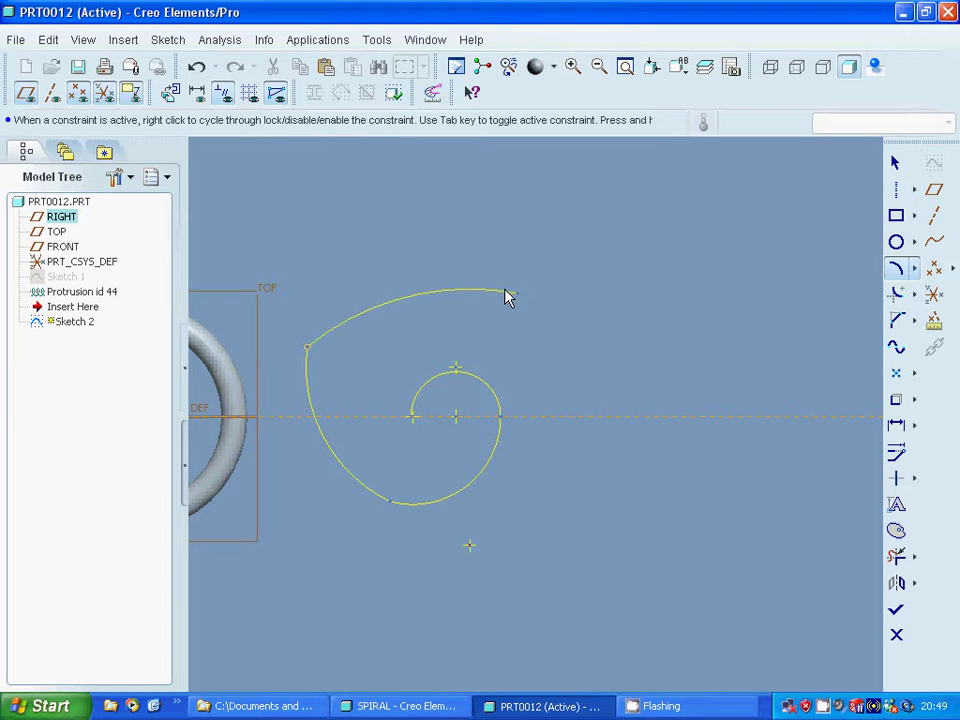
middle_click(407, 257)
key(ctrl+z)
key(ctrl+y)
click(521, 300)
middle_click(573, 401)
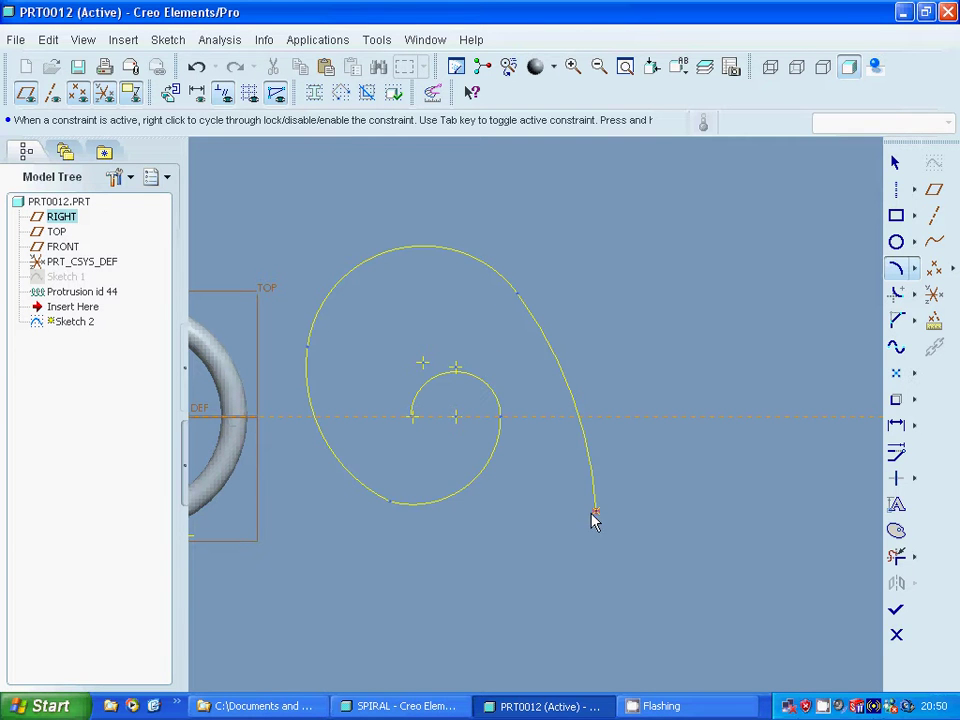
Add a large lower arc from the spiral's outer end round to the horizontal reference near the spring, and complete the sketch.
click(594, 514)
click(268, 419)
click(422, 557)
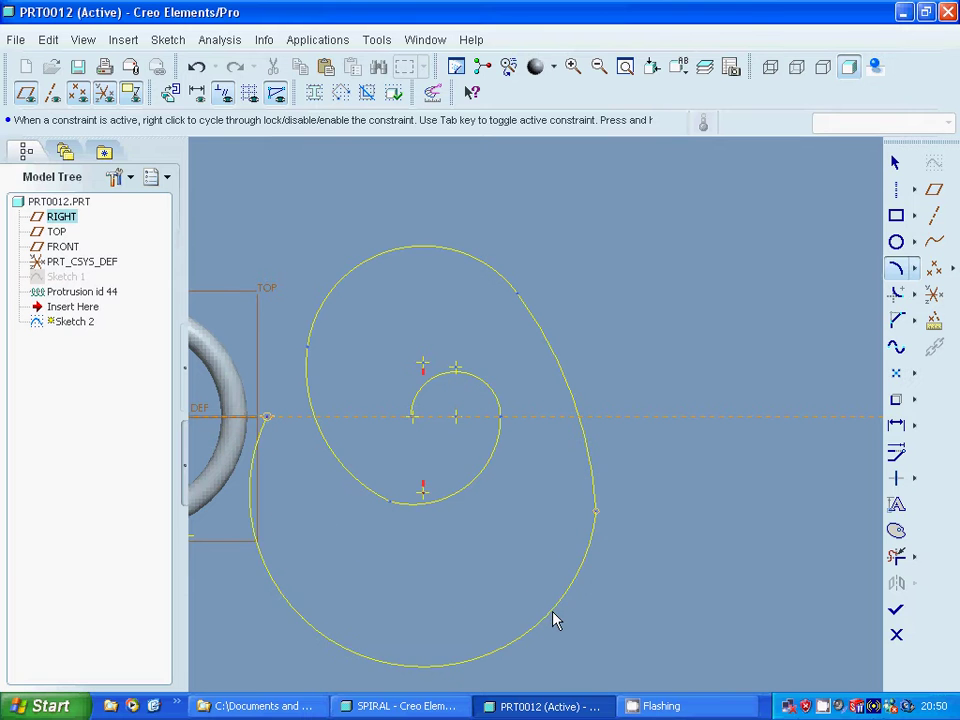
key(ctrl+z)
key(ctrl+y)
click(896, 609)
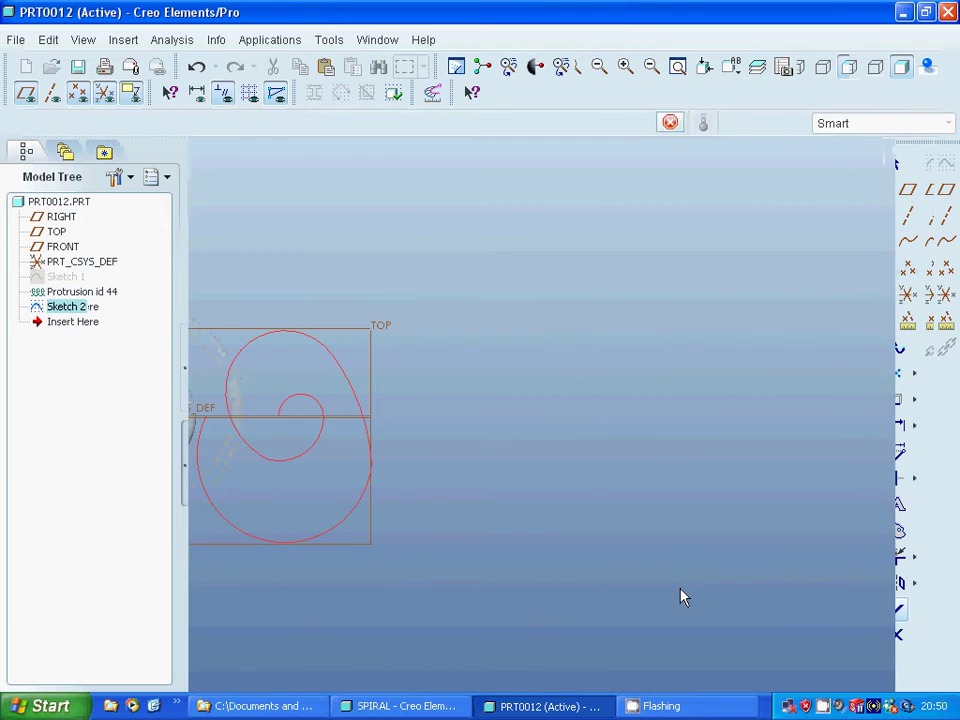
click(542, 525)
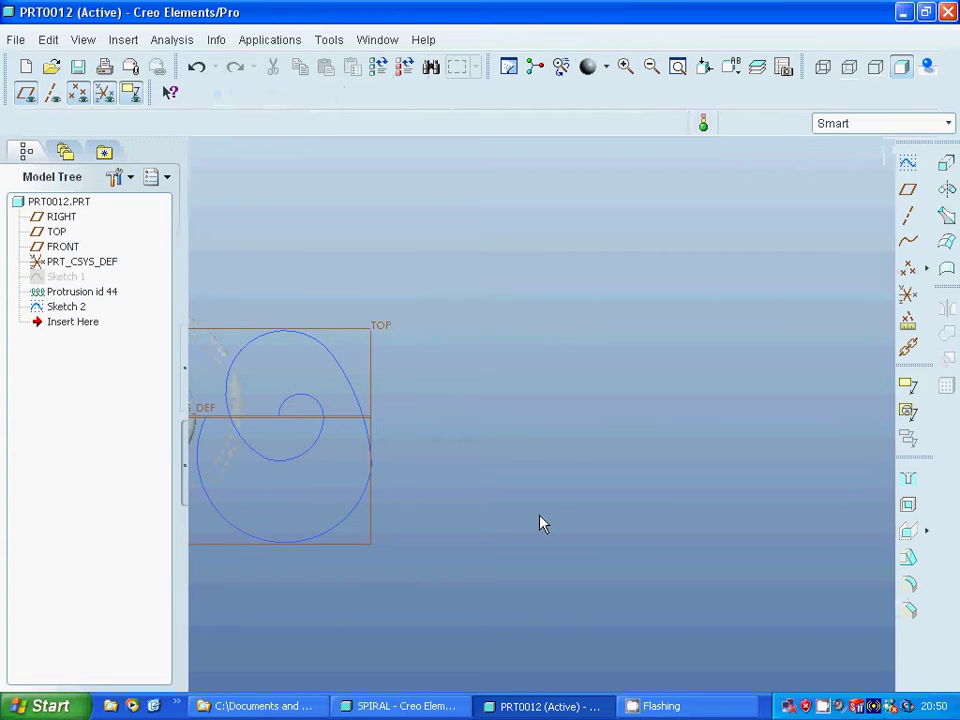
Start a second helical sweep protrusion with the Constant, Thru Axis and Right Handed attributes.
key(ctrl+d)
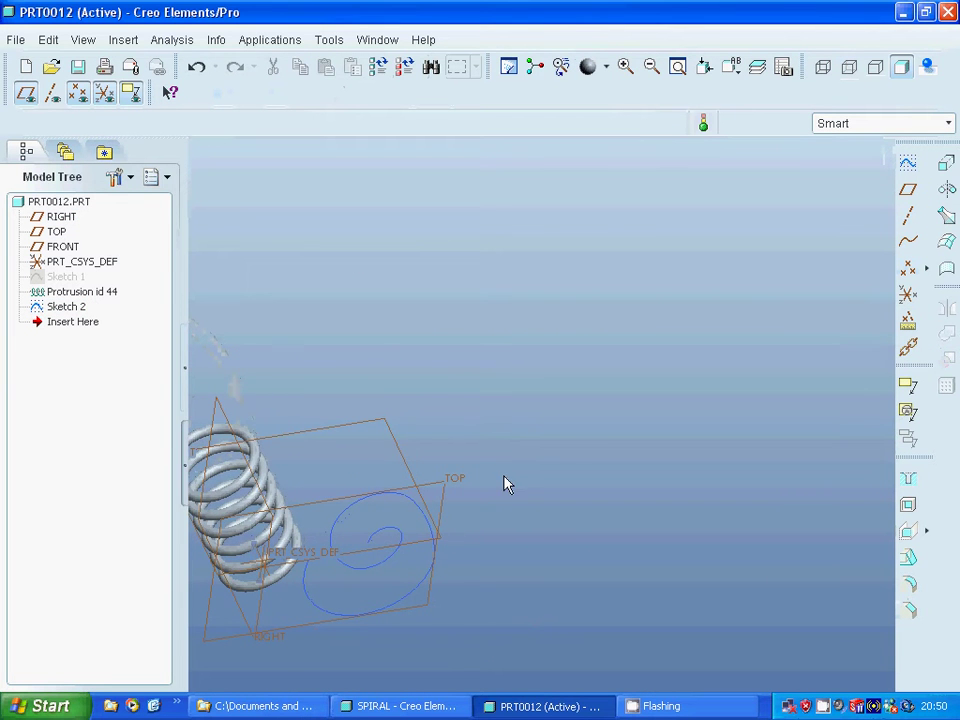
click(120, 39)
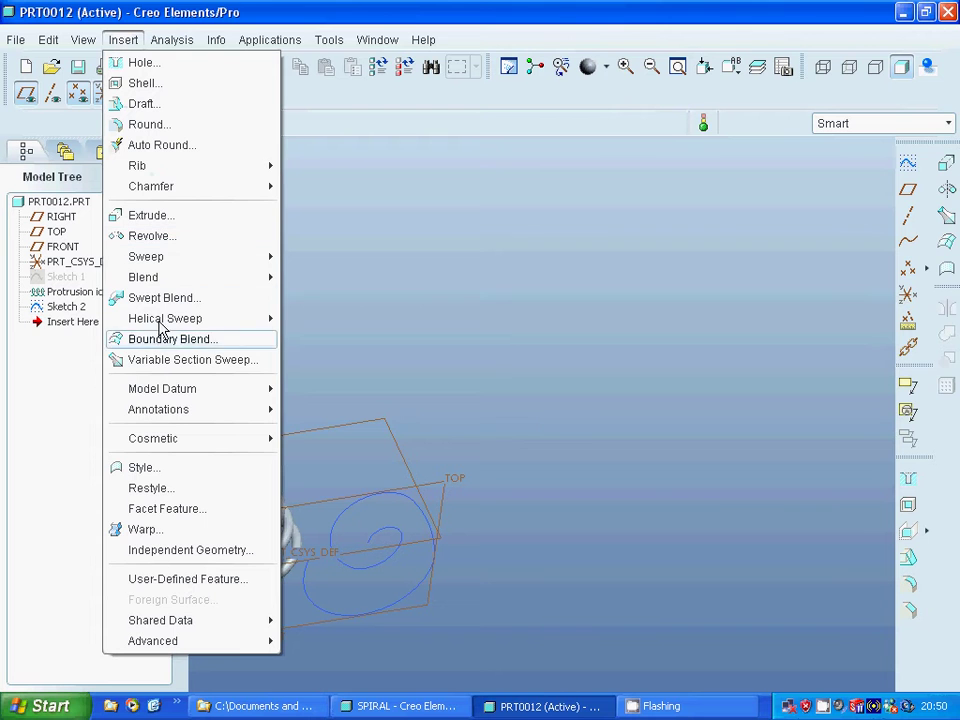
mouse_move(163, 318)
click(308, 321)
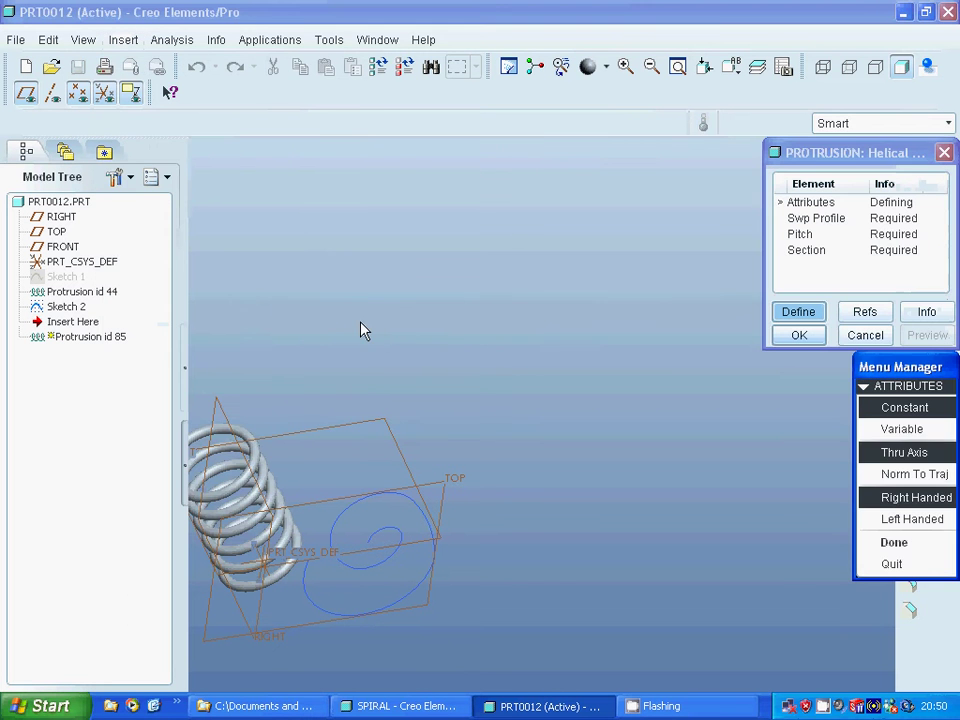
click(894, 542)
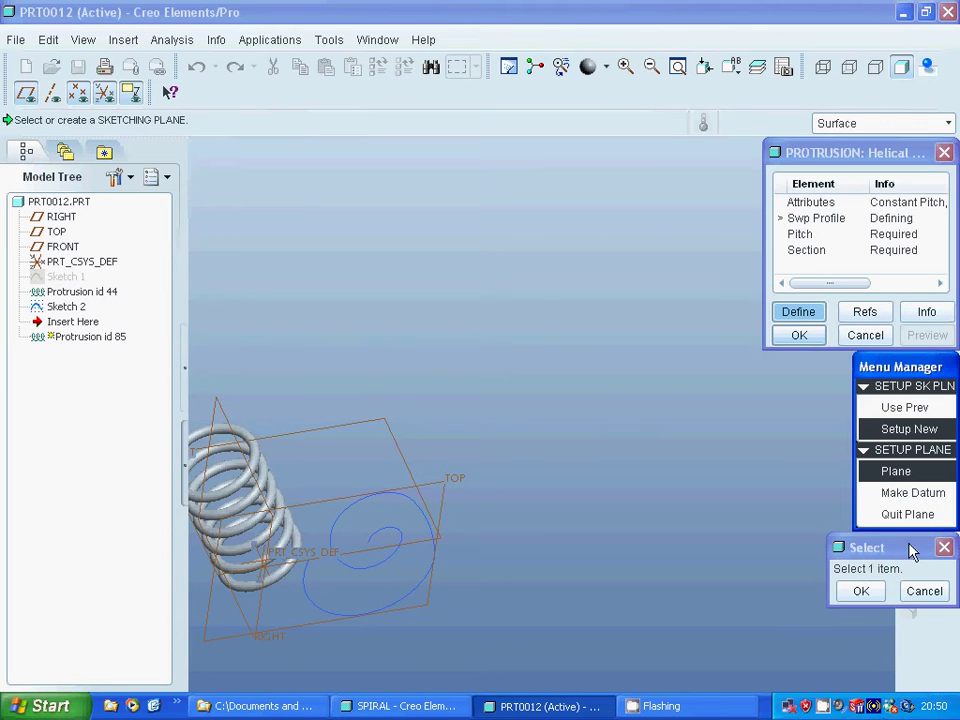
Use the FRONT plane for the sweep profile sketch, accepting the viewing direction and the default orientation.
click(396, 449)
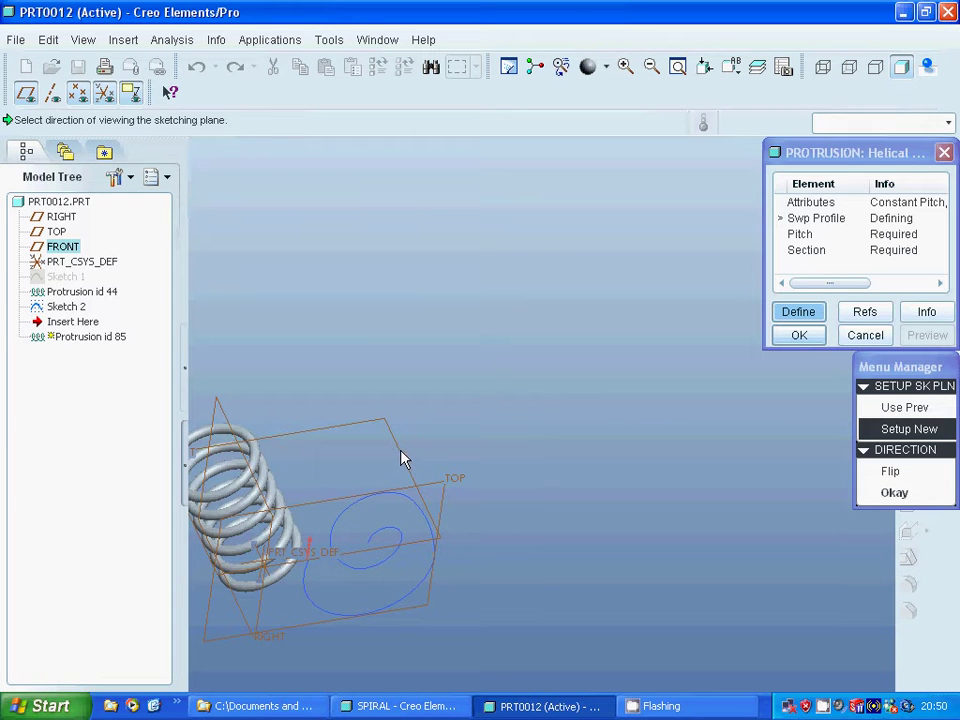
click(896, 496)
click(905, 562)
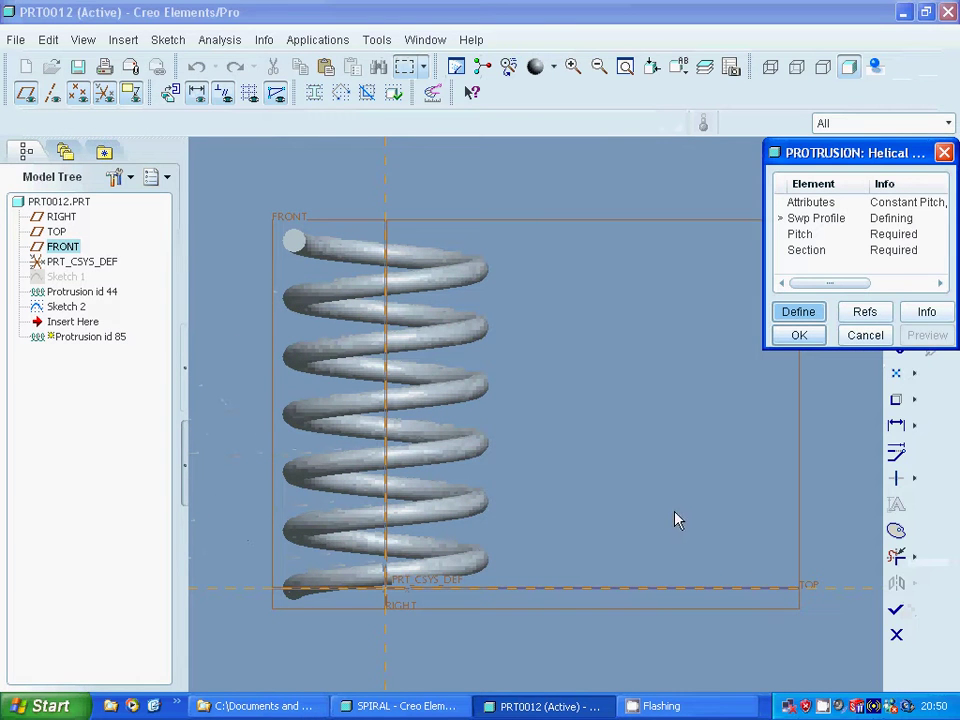
Quit the sweep profile sketch on the FRONT plane without saving it.
mouse_move(675, 521)
middle_down()
mouse_move(662, 549)
mouse_move(668, 515)
mouse_move(634, 414)
mouse_move(628, 424)
mouse_move(679, 401)
mouse_move(699, 416)
mouse_move(707, 444)
mouse_move(734, 456)
middle_up()
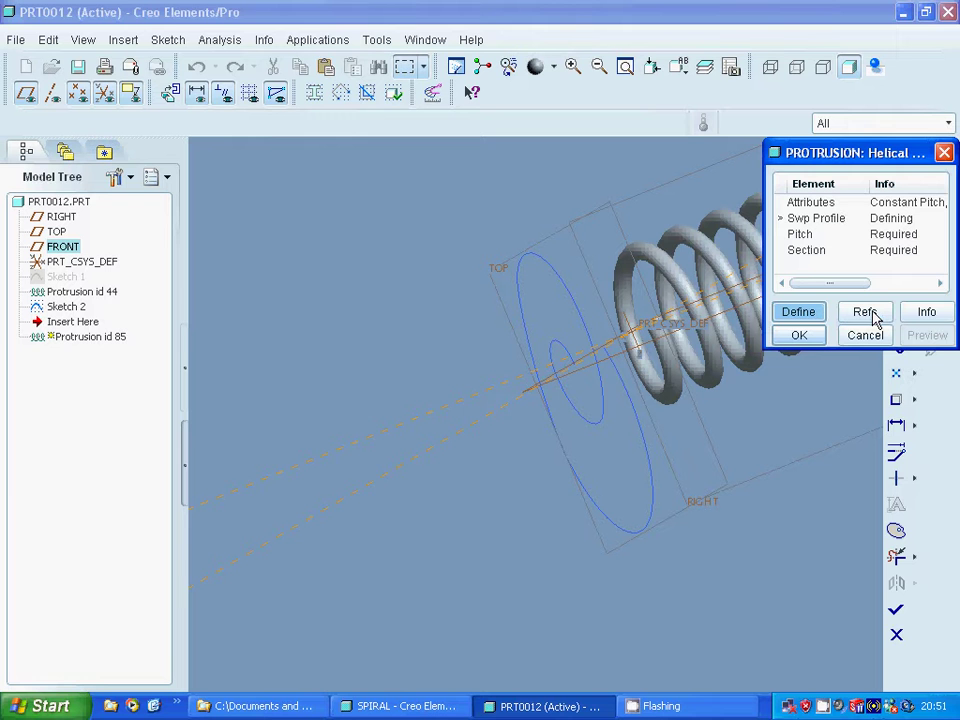
click(897, 637)
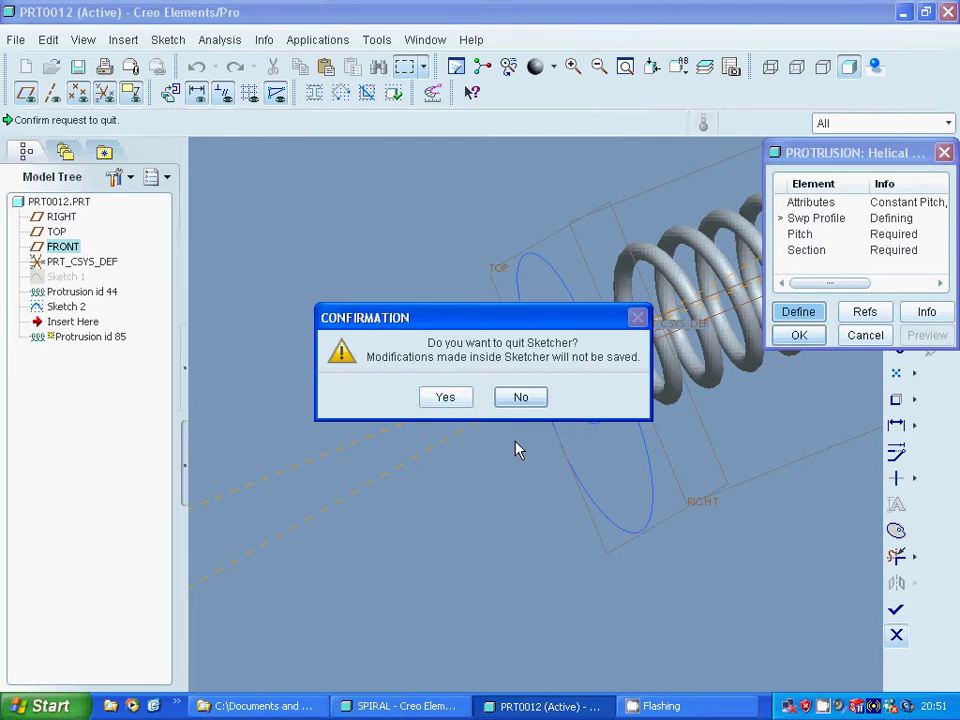
click(424, 399)
Redefine the sweep profile with the TOP plane as sketching plane, accepting the viewing direction and the default orientation.
click(771, 220)
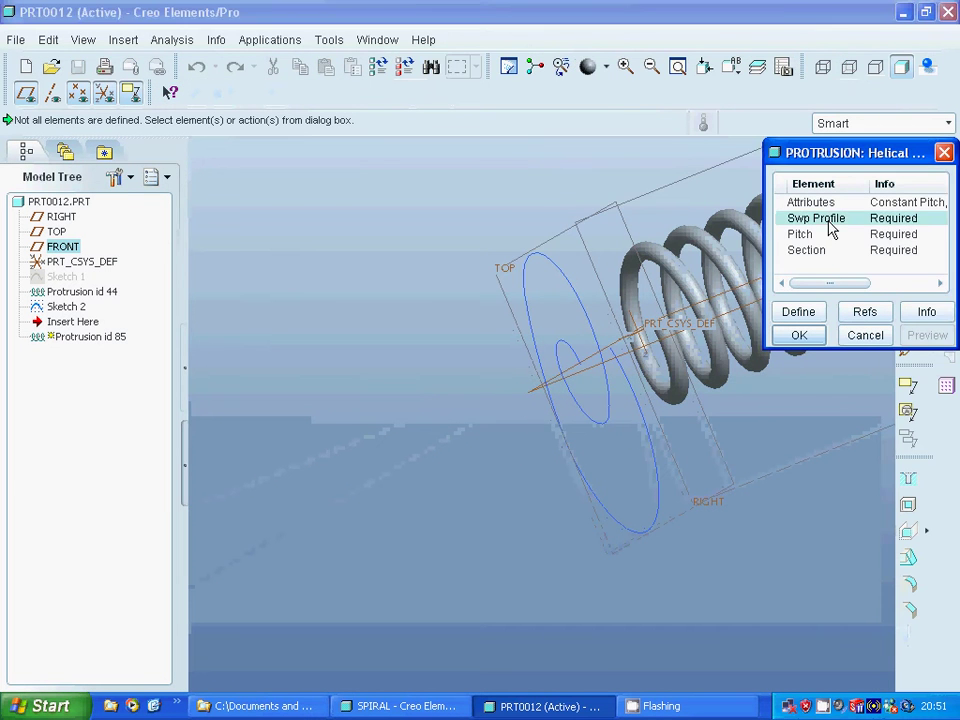
click(860, 316)
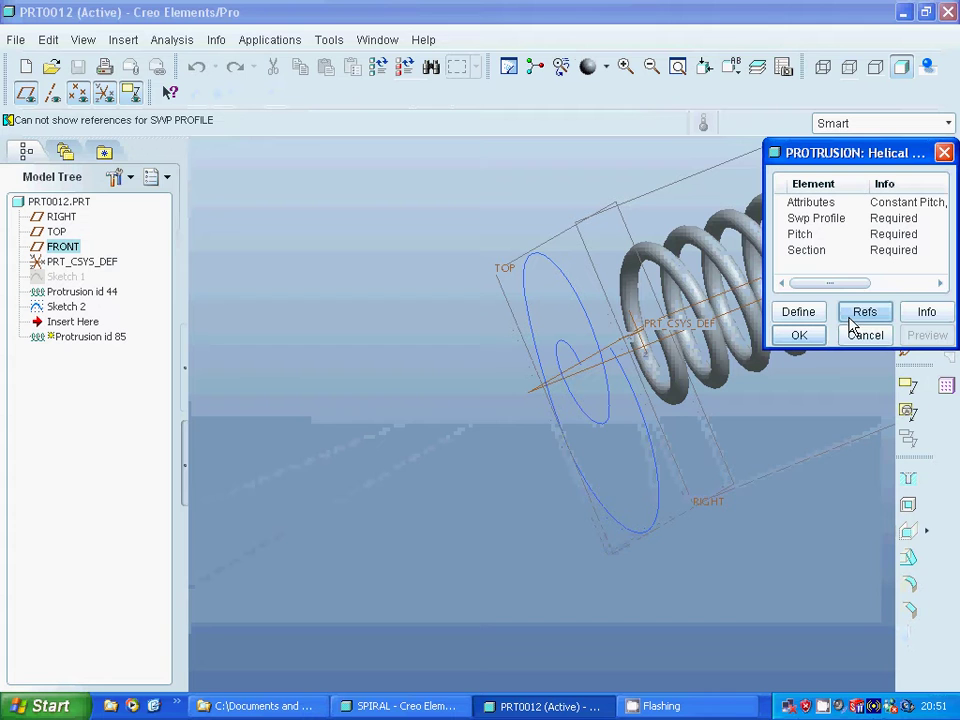
click(800, 312)
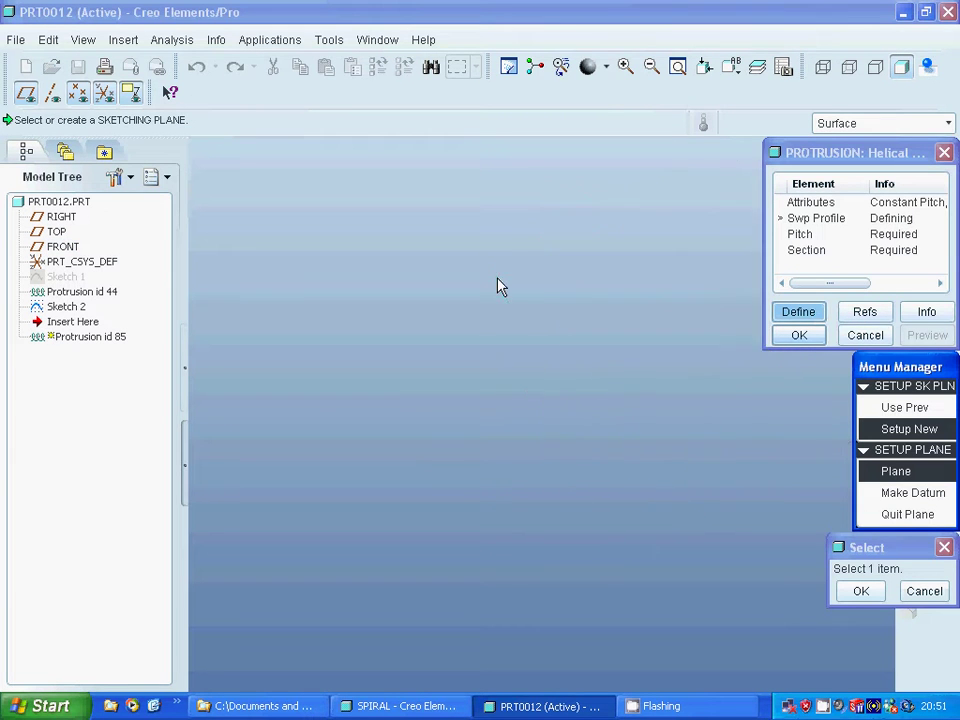
click(503, 300)
click(897, 500)
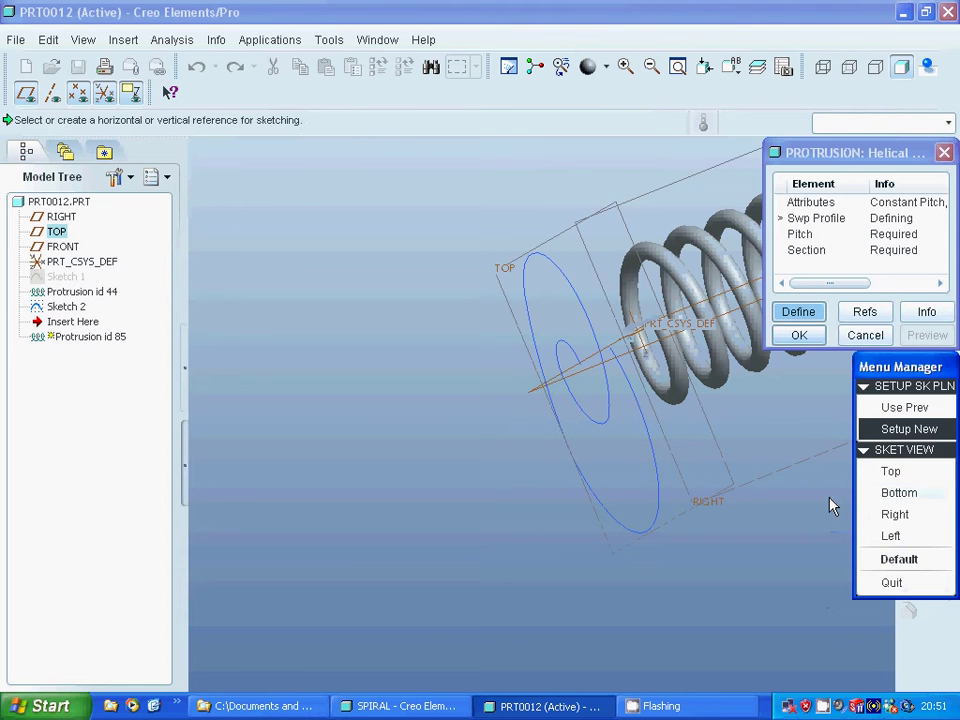
click(906, 559)
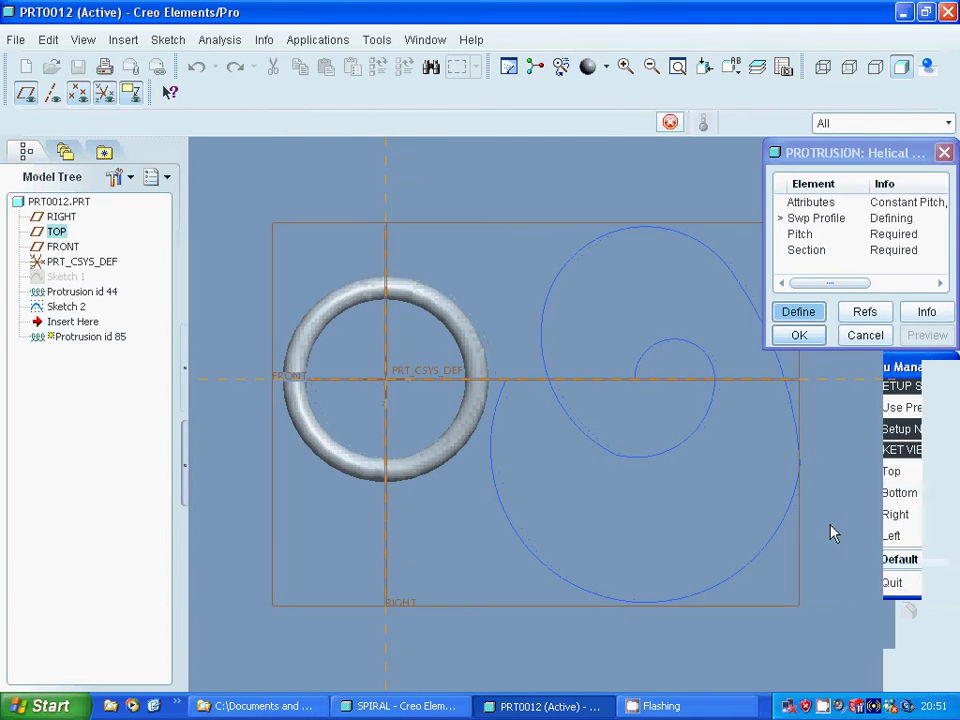
Try to use the spiral sketch's arcs, picked singly as edges, as the helical sweep profile and complete the sketch.
click(896, 400)
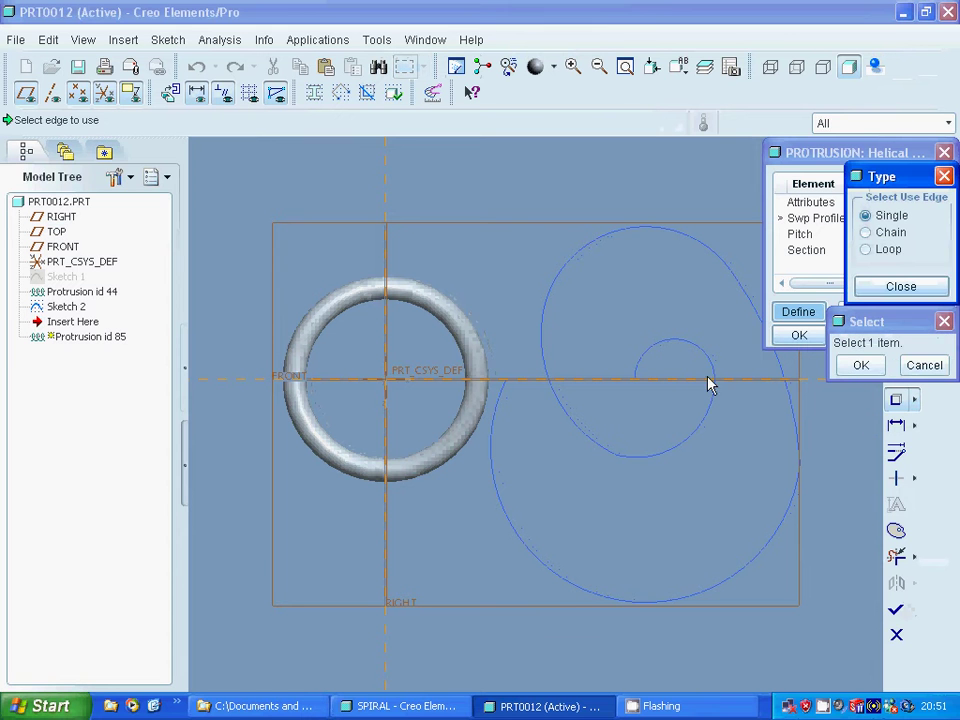
click(676, 348)
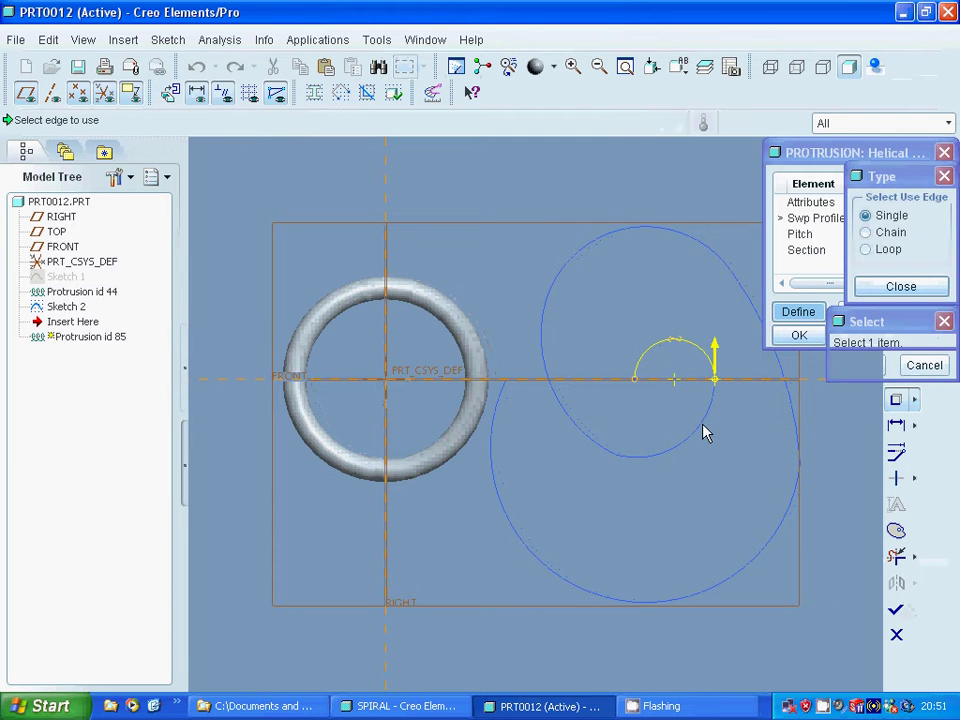
click(588, 443)
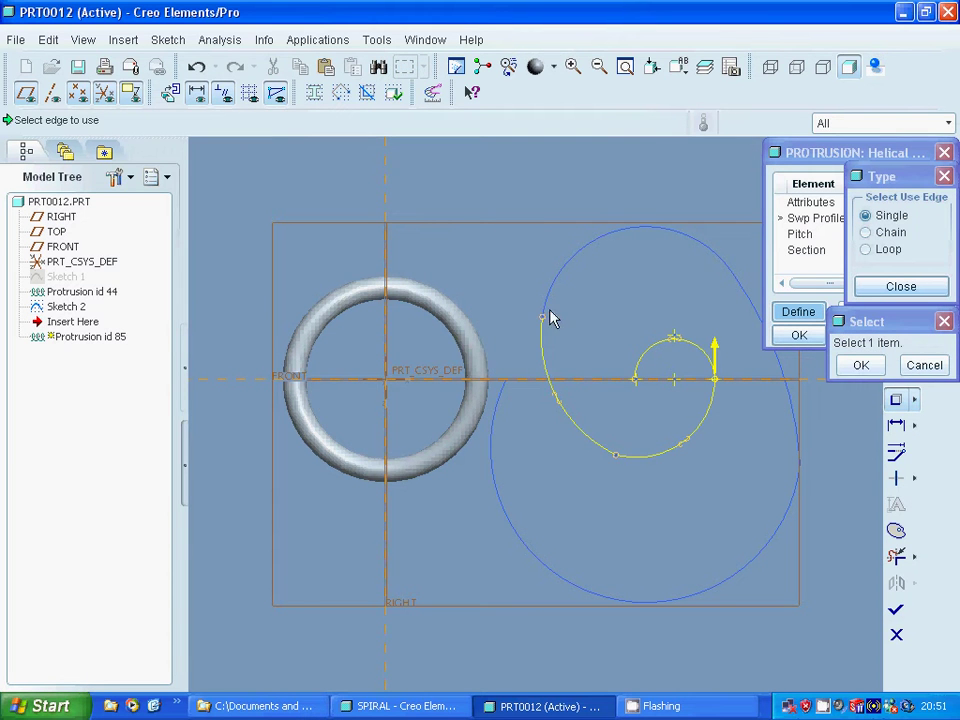
click(551, 289)
click(749, 305)
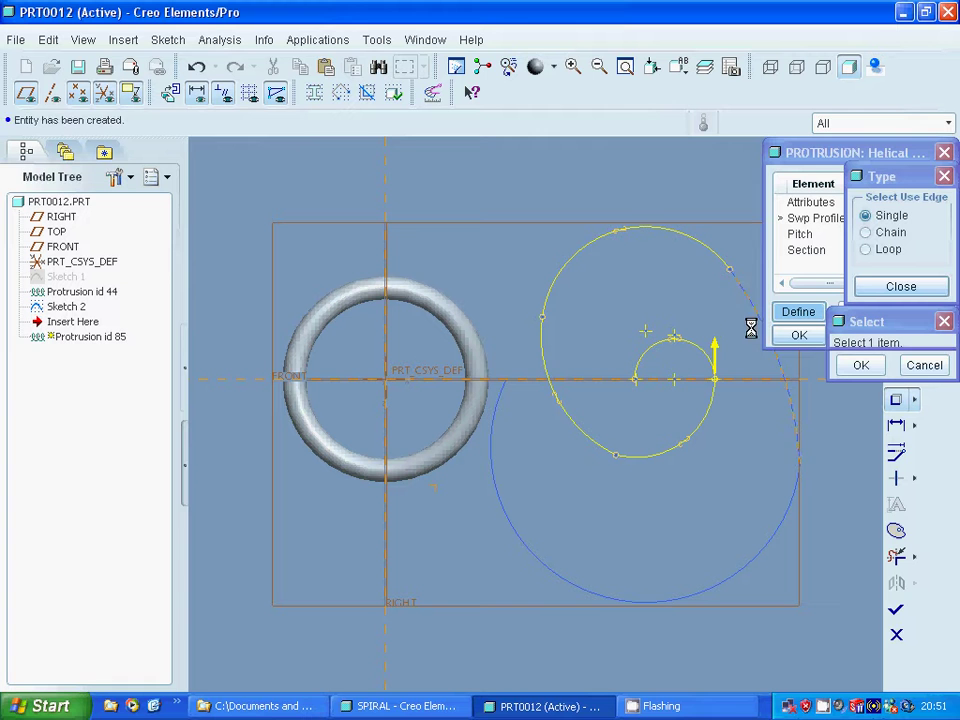
click(785, 532)
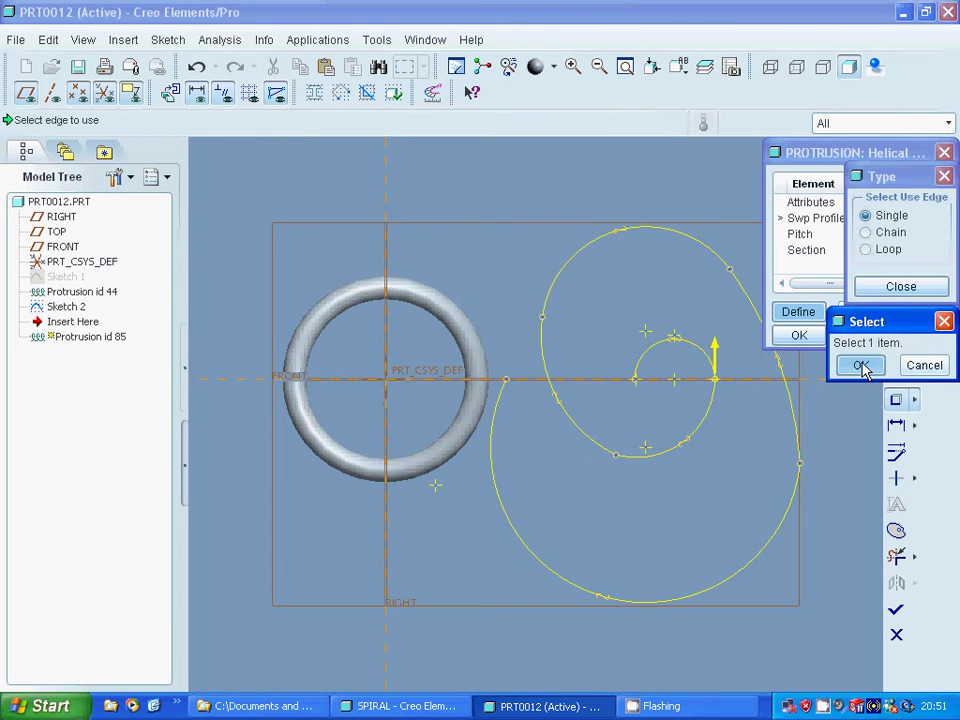
click(861, 367)
click(897, 285)
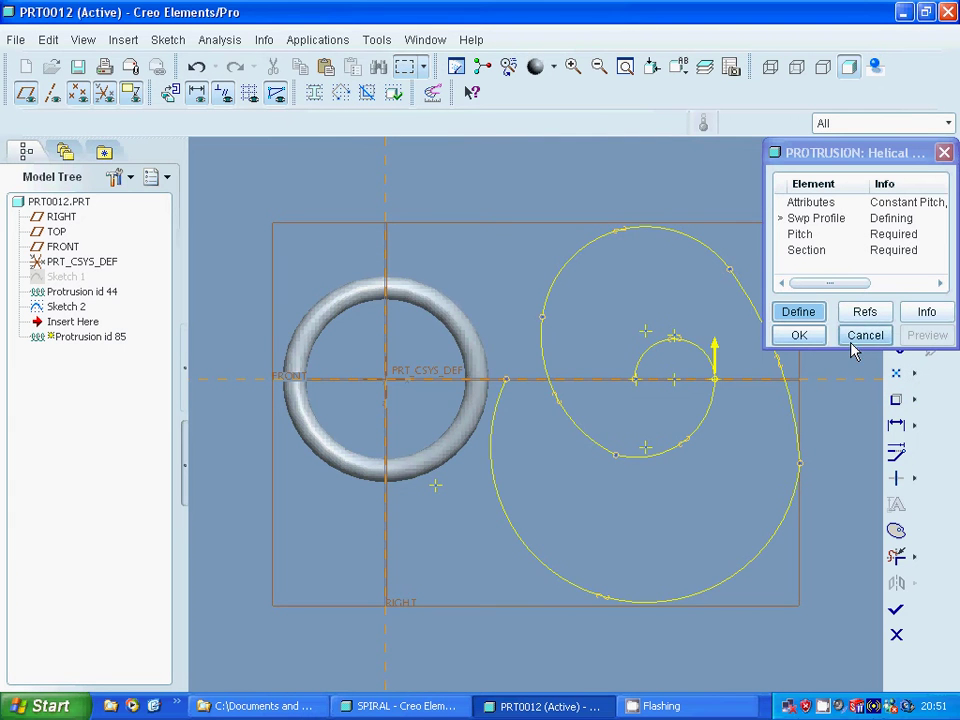
click(898, 610)
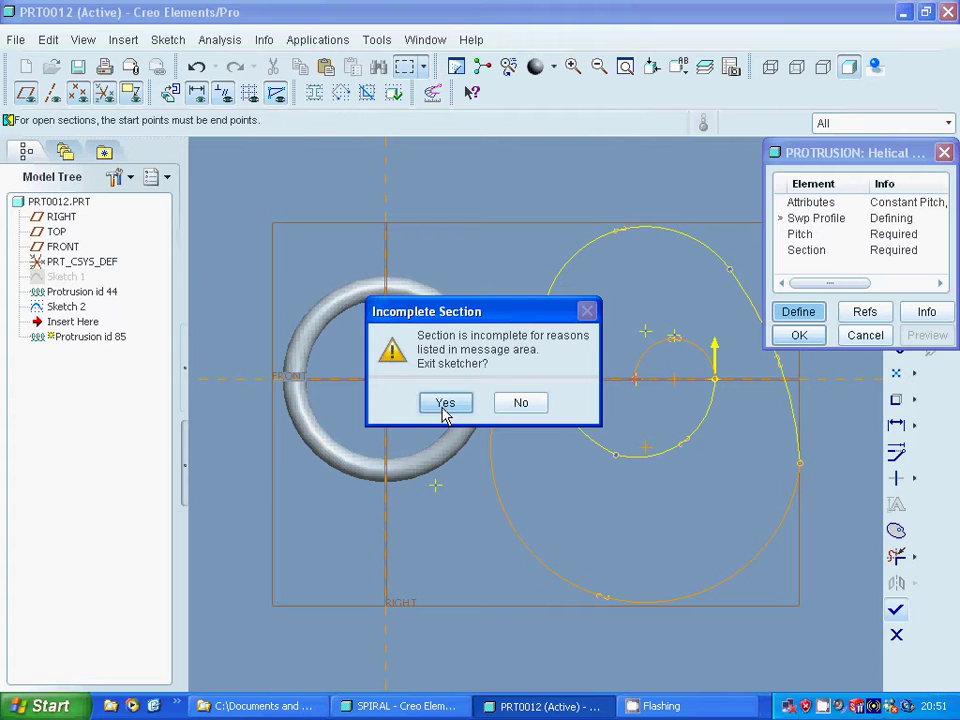
click(512, 405)
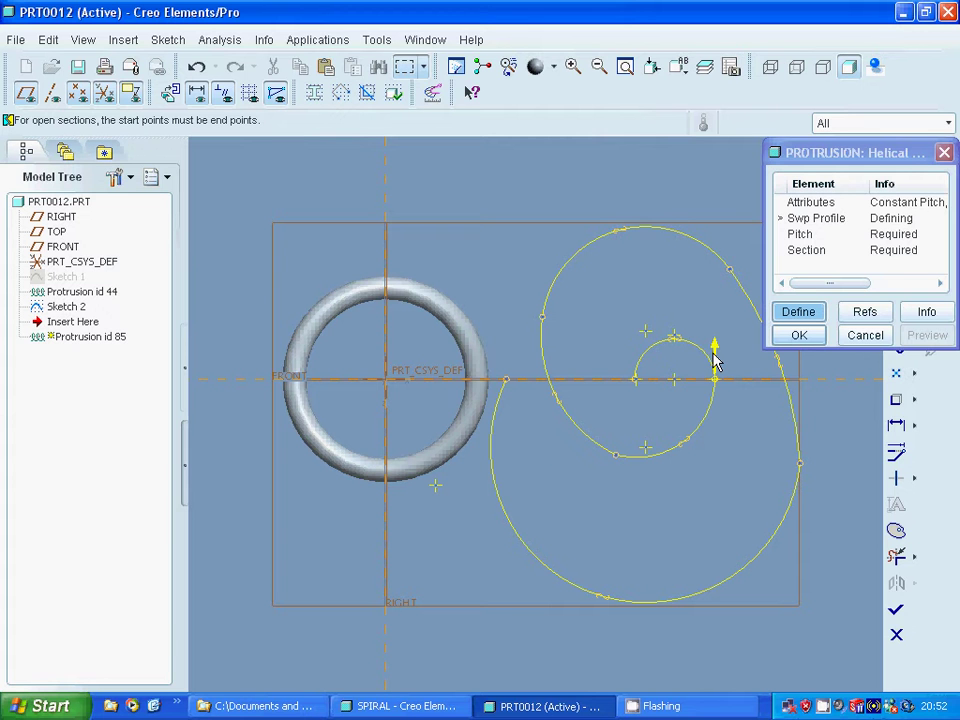
Discard the open profile sketch and cancel the second helical sweep protrusion.
click(865, 335)
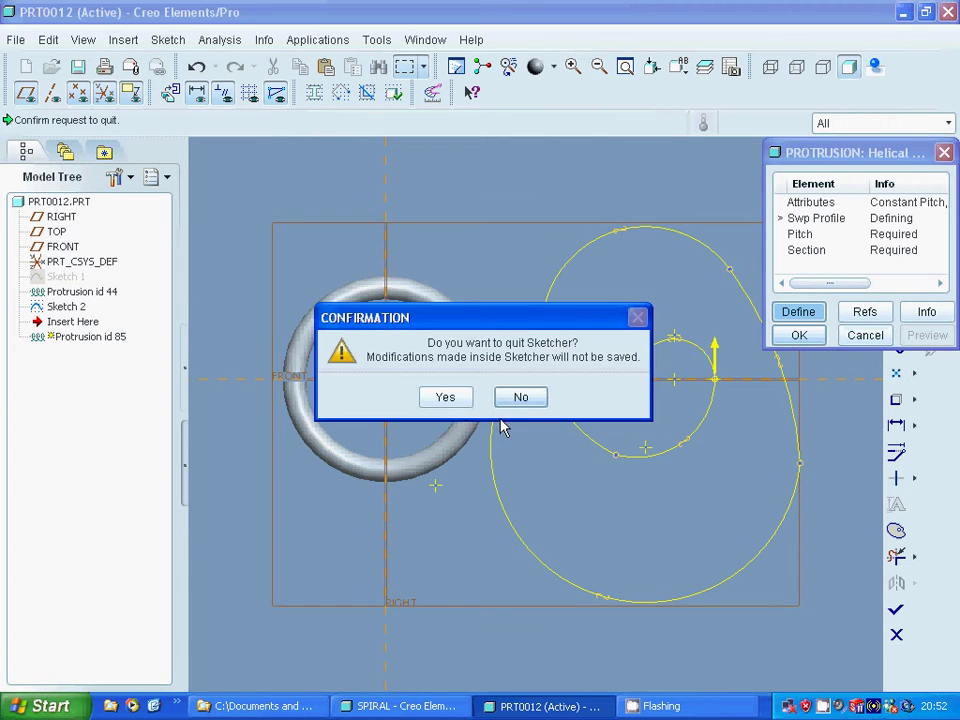
click(455, 400)
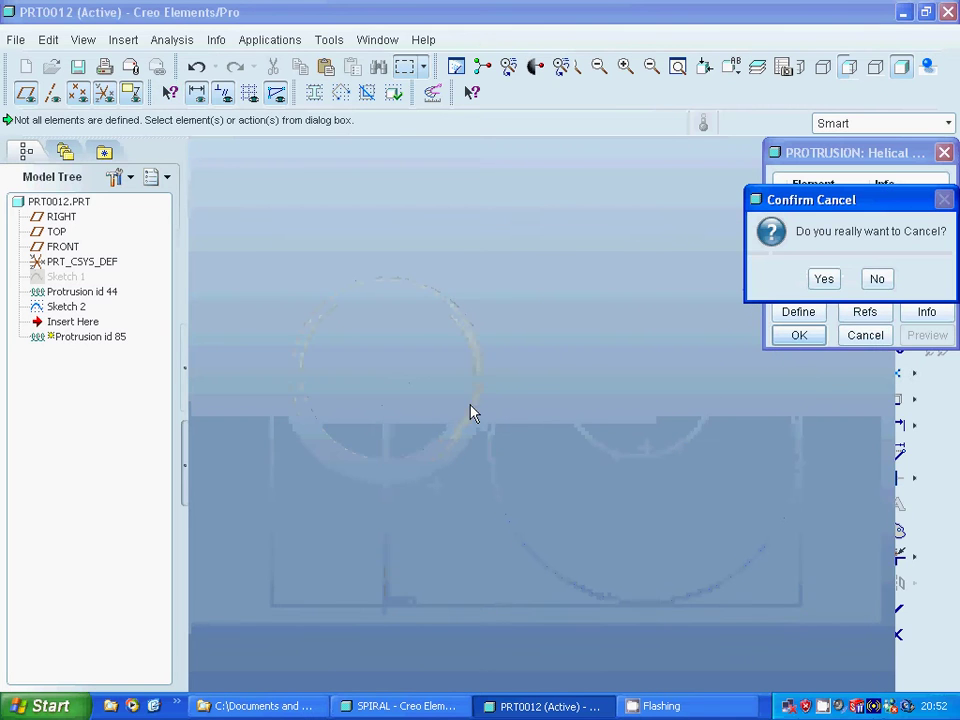
click(828, 281)
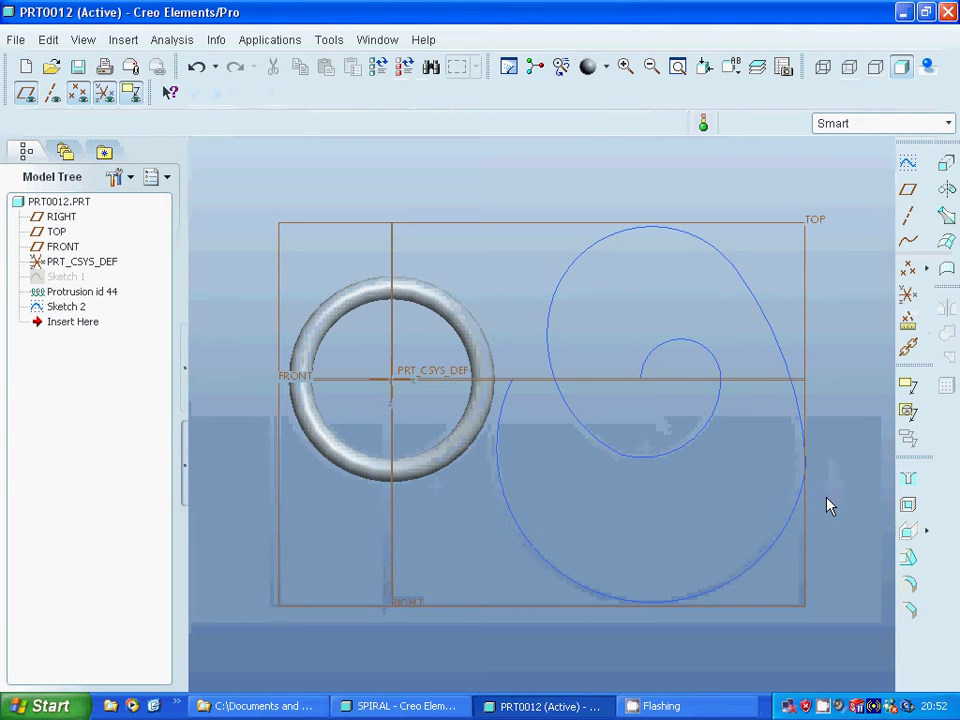
right_click(823, 706)
click(840, 662)
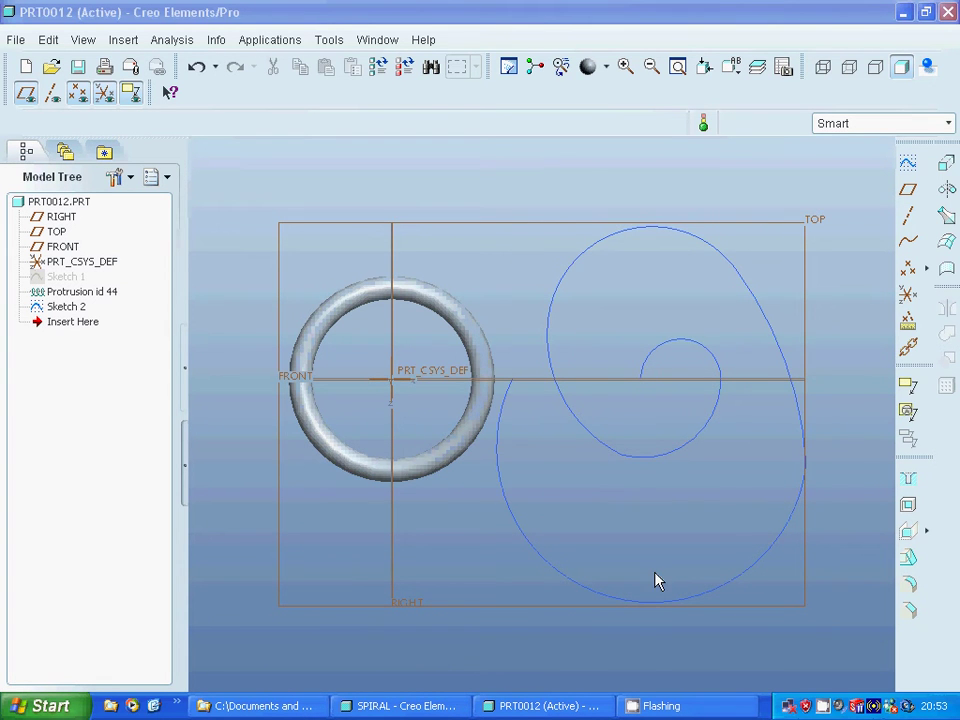
Create a sweep protrusion with the spiral sketch's six curves, picked one by one, as selected trajectory, keeping the Free Ends attribute.
click(123, 42)
mouse_move(190, 262)
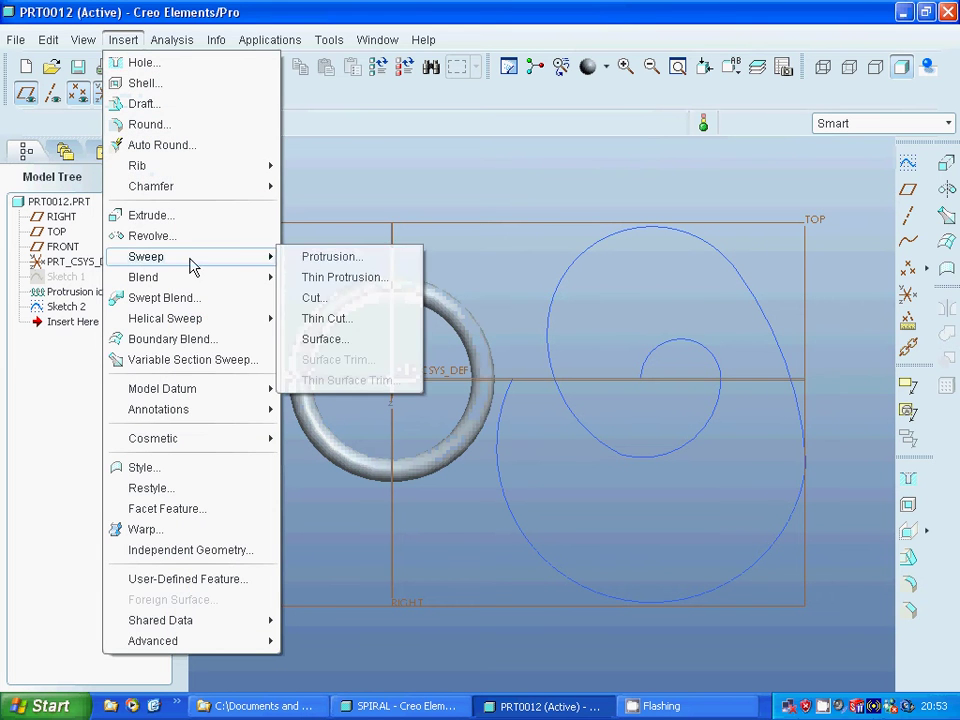
click(300, 258)
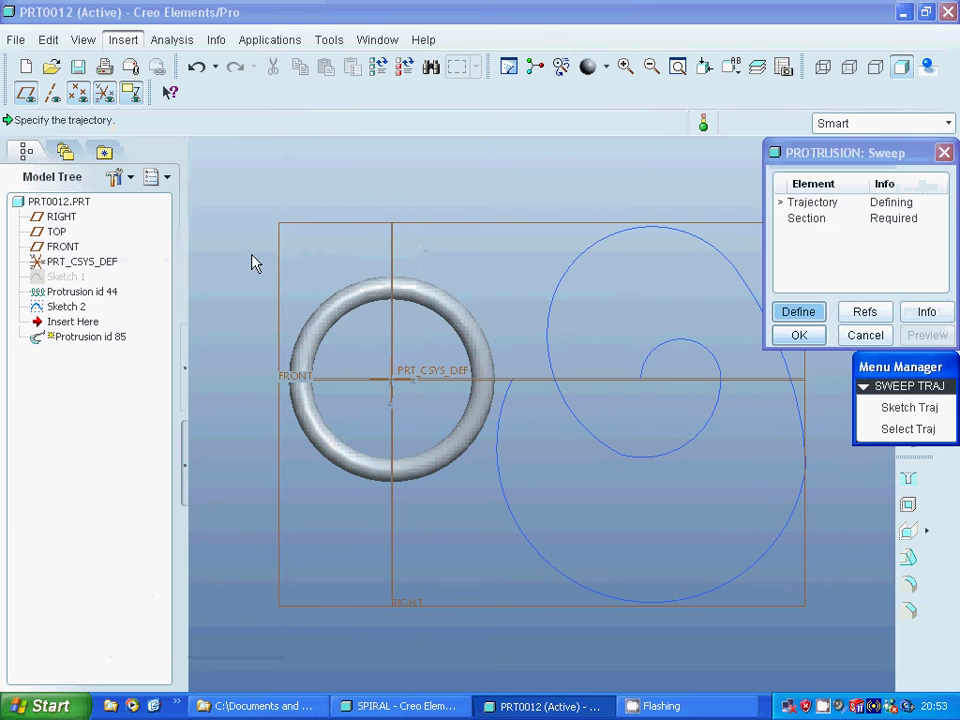
click(912, 429)
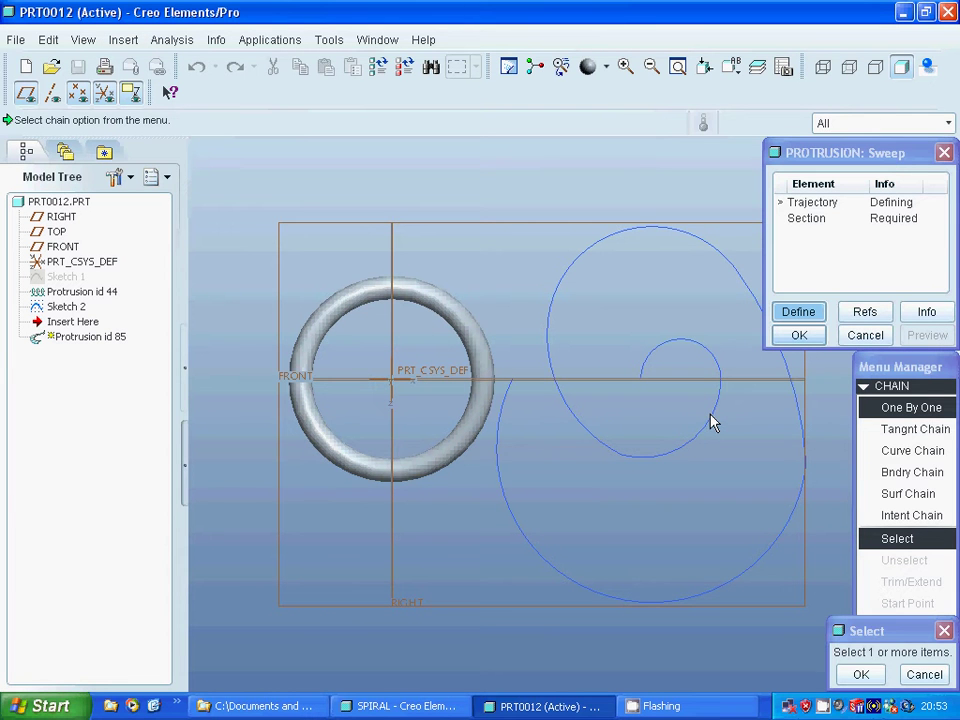
click(676, 349)
click(714, 421)
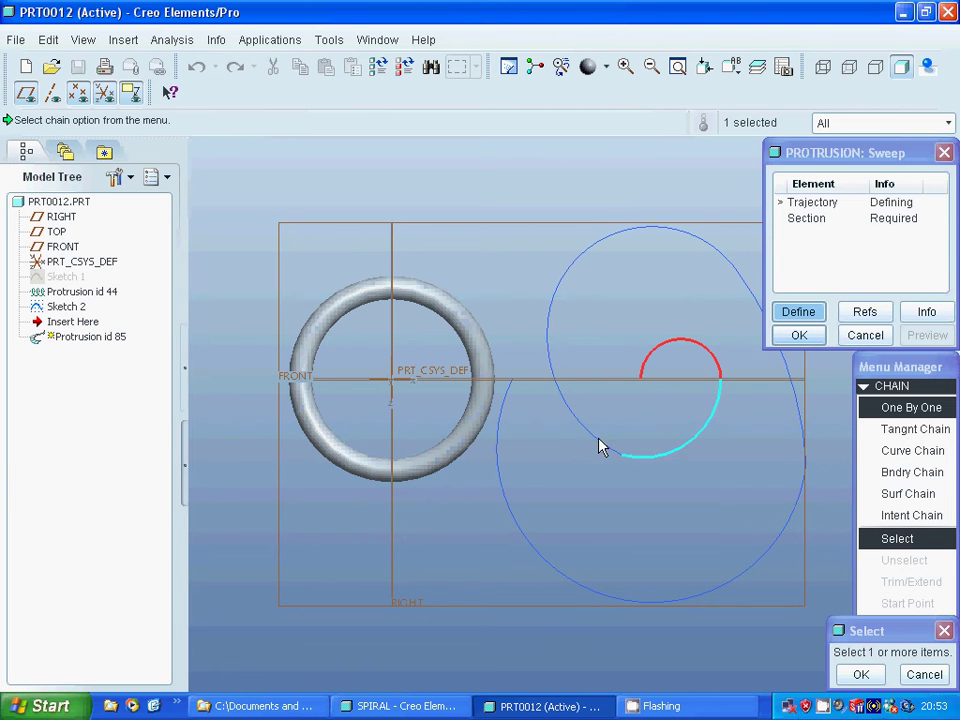
click(601, 447)
click(556, 280)
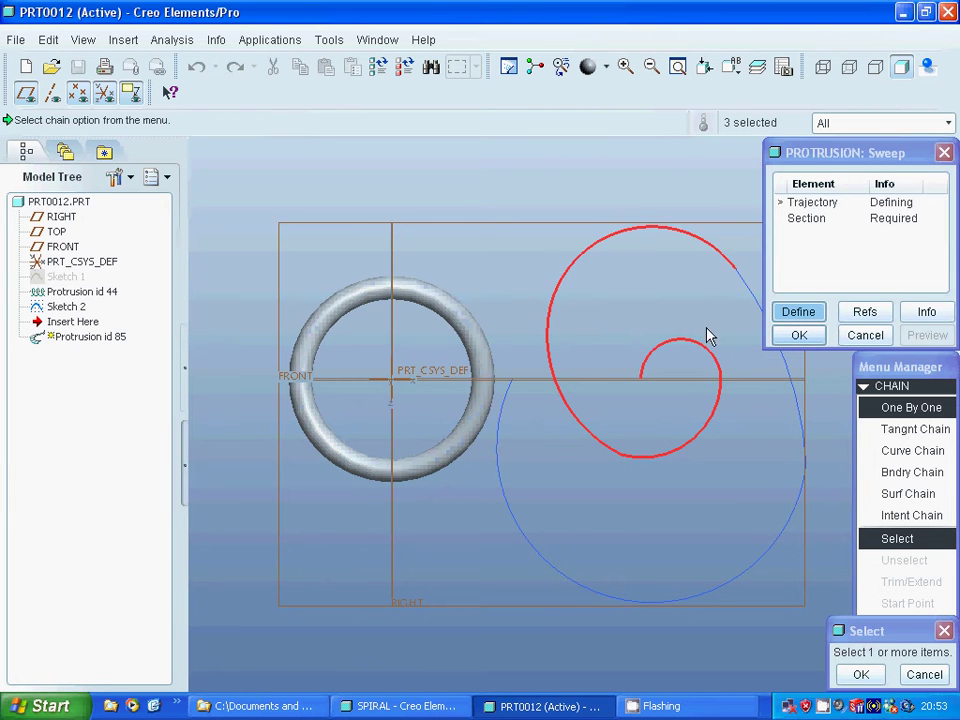
click(785, 373)
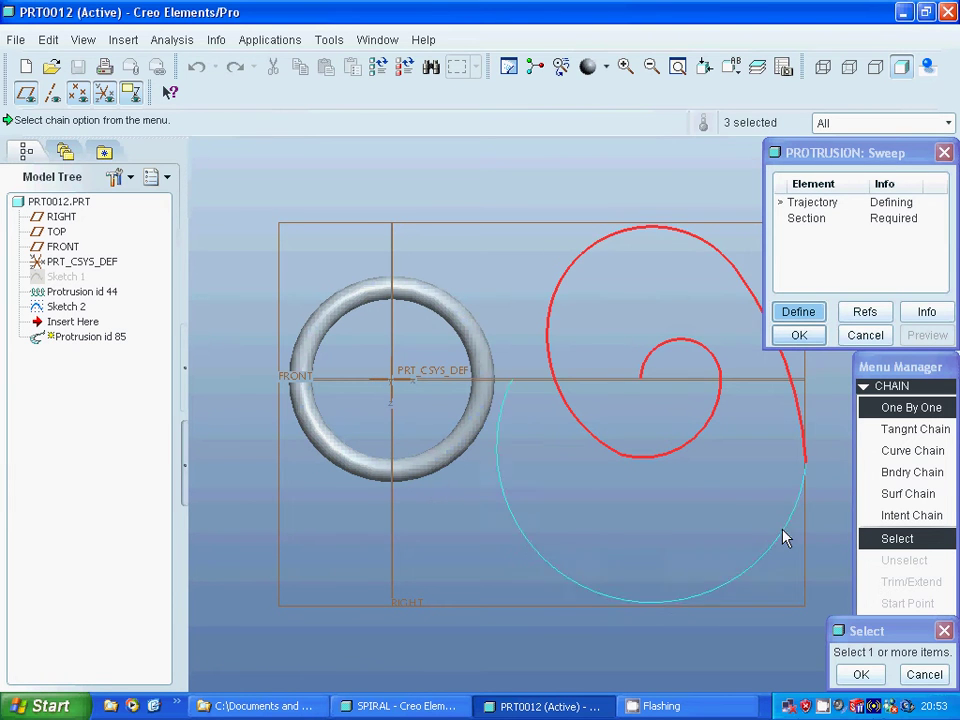
click(758, 556)
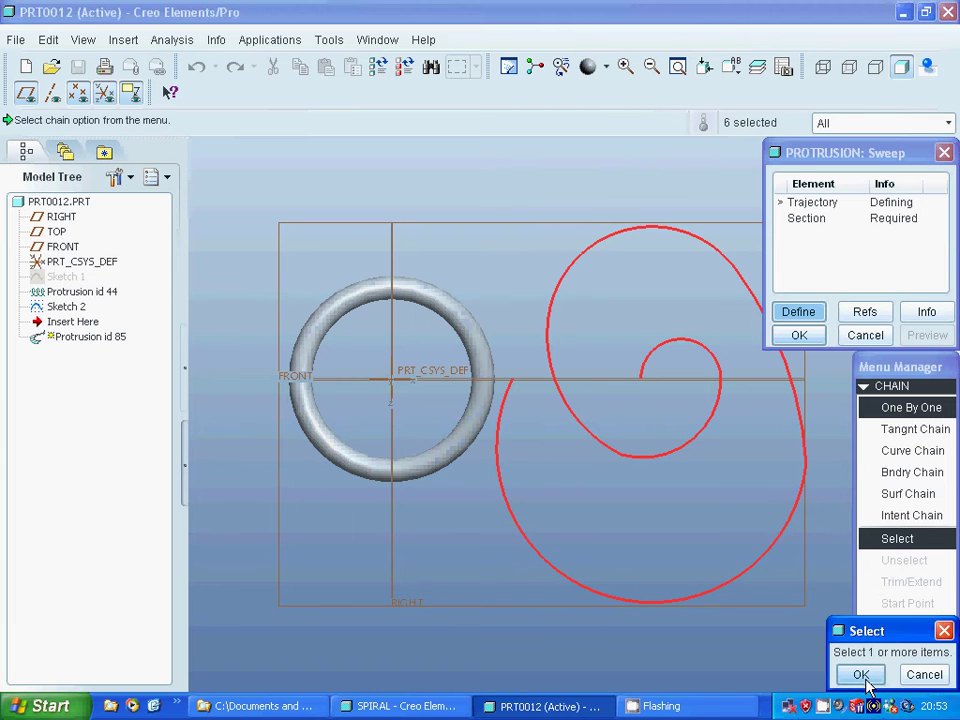
click(859, 674)
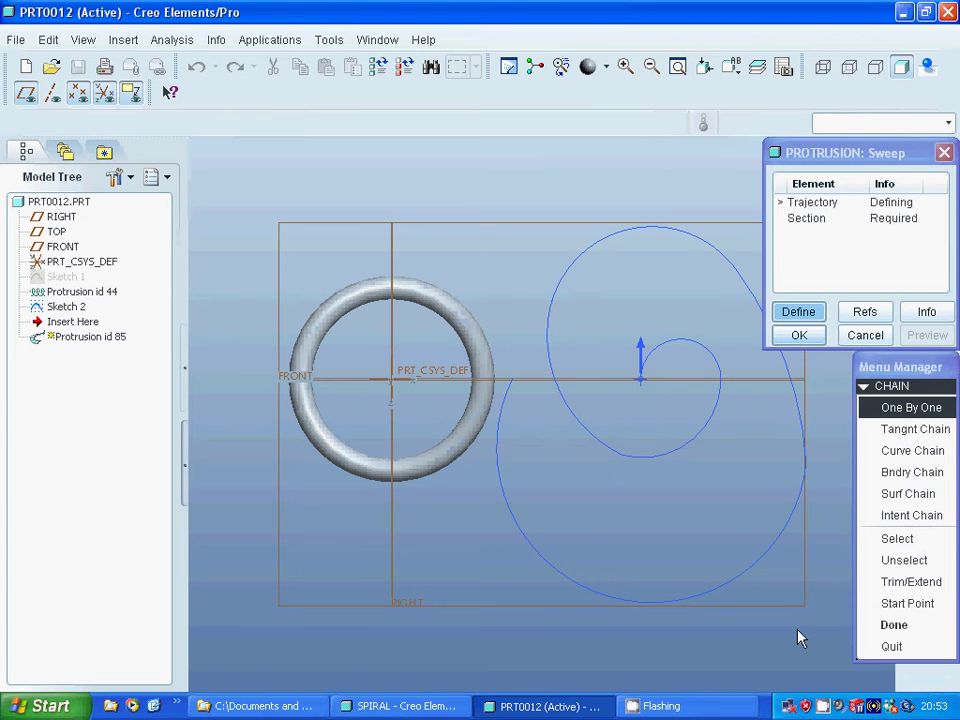
click(893, 626)
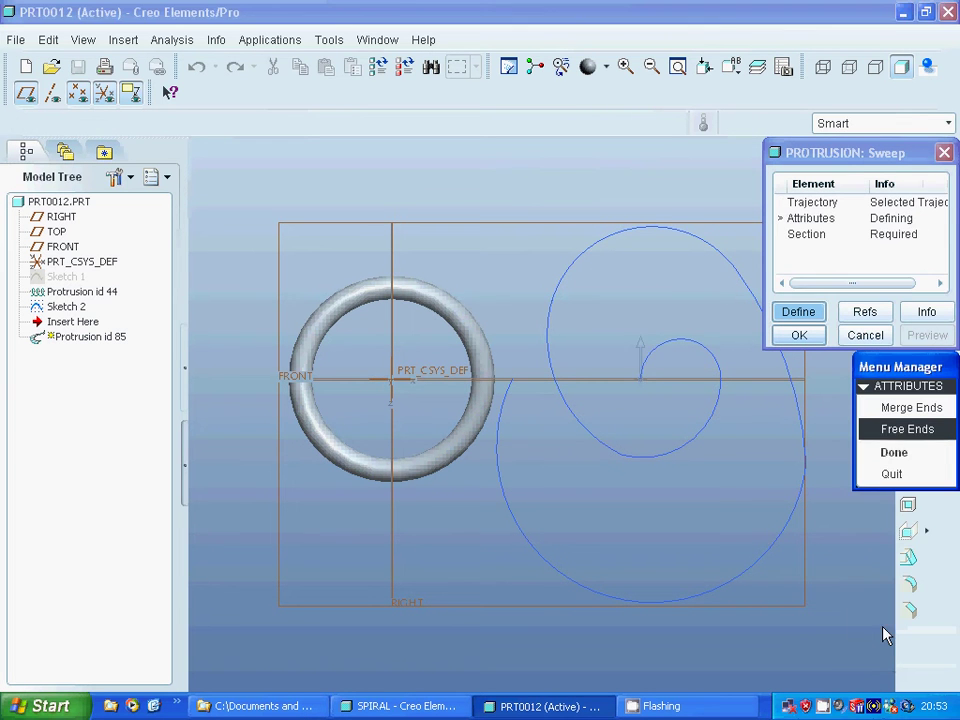
click(887, 454)
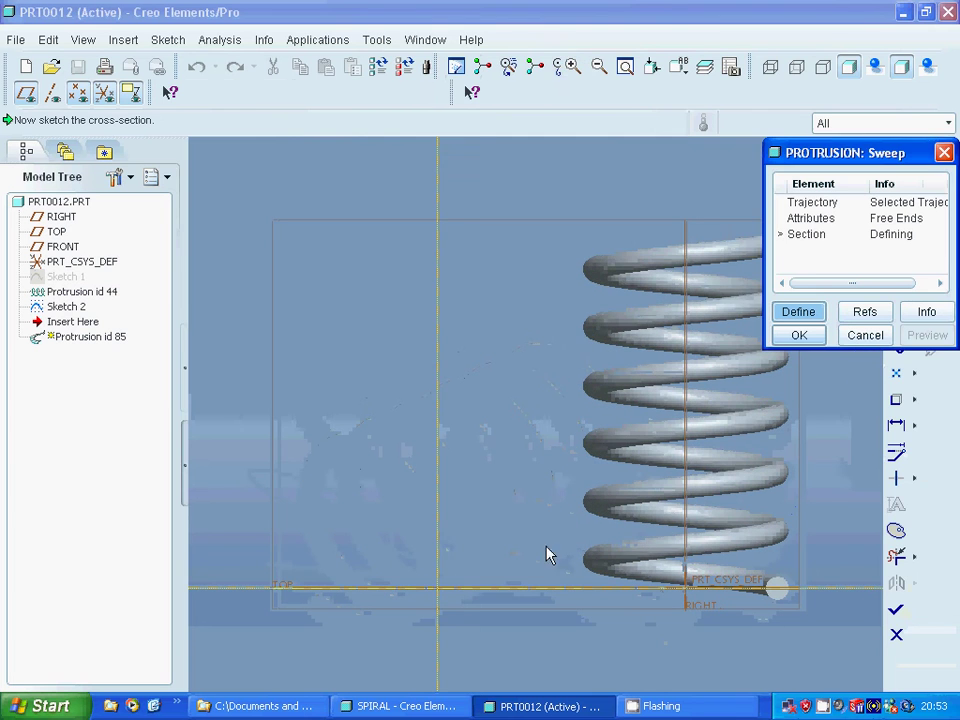
Draw a circle centred on the trajectory's start point as the sweep section and set its diameter to 25.
drag(849, 154, 683, 122)
click(896, 242)
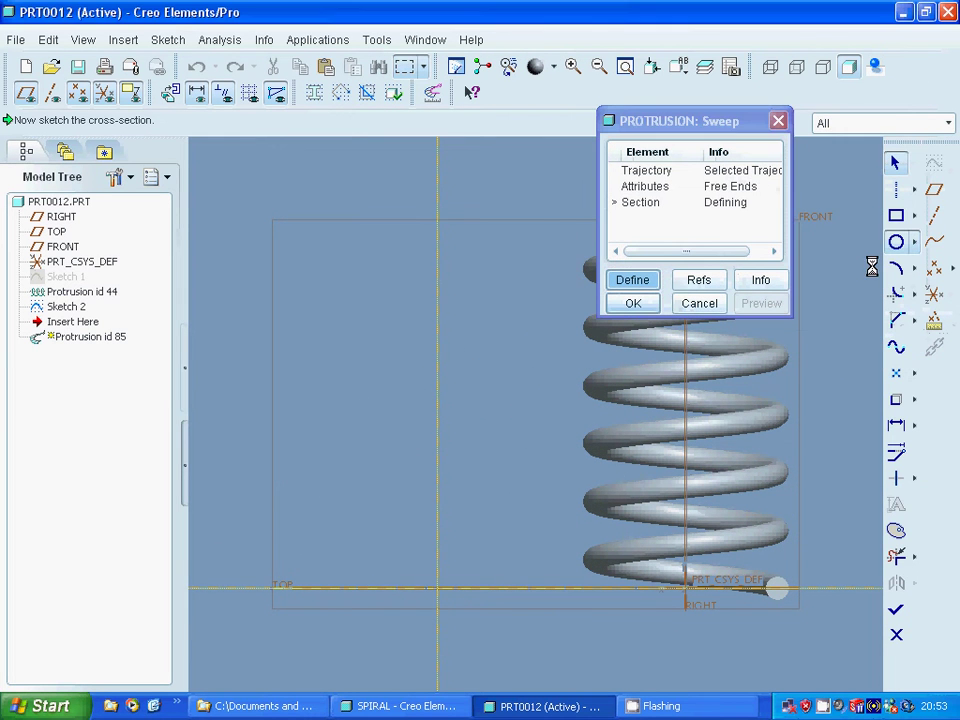
click(453, 595)
click(454, 595)
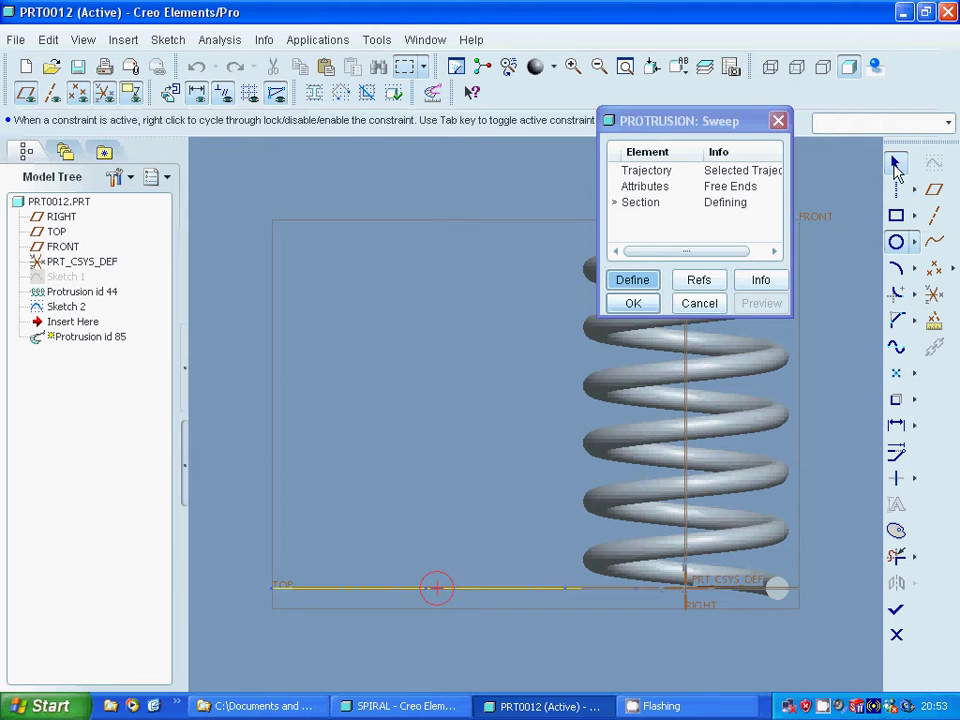
click(896, 168)
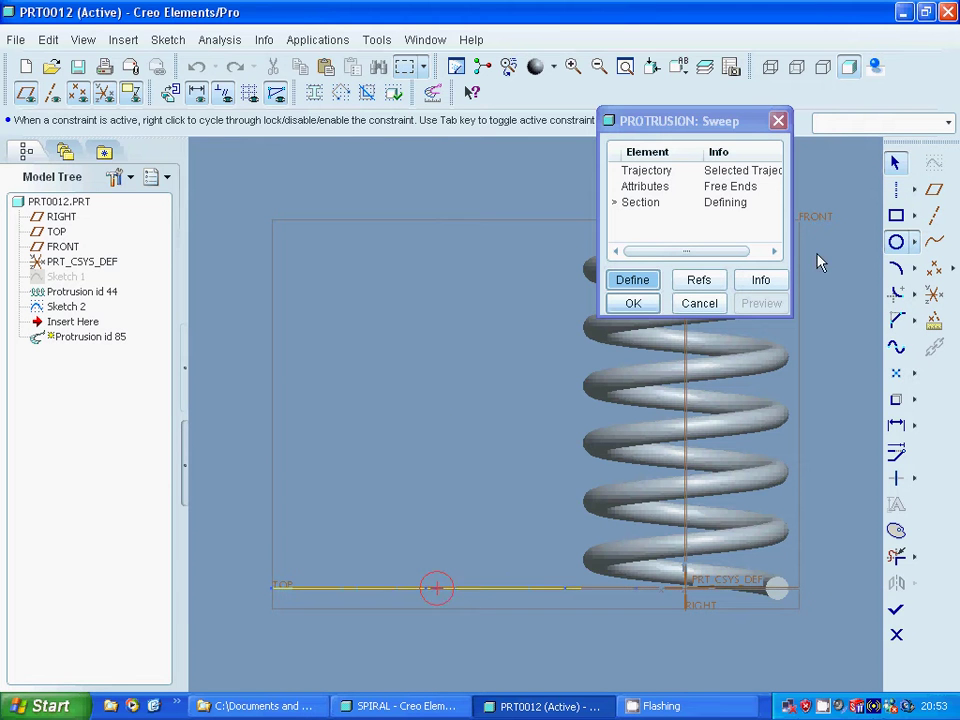
double_click(389, 578)
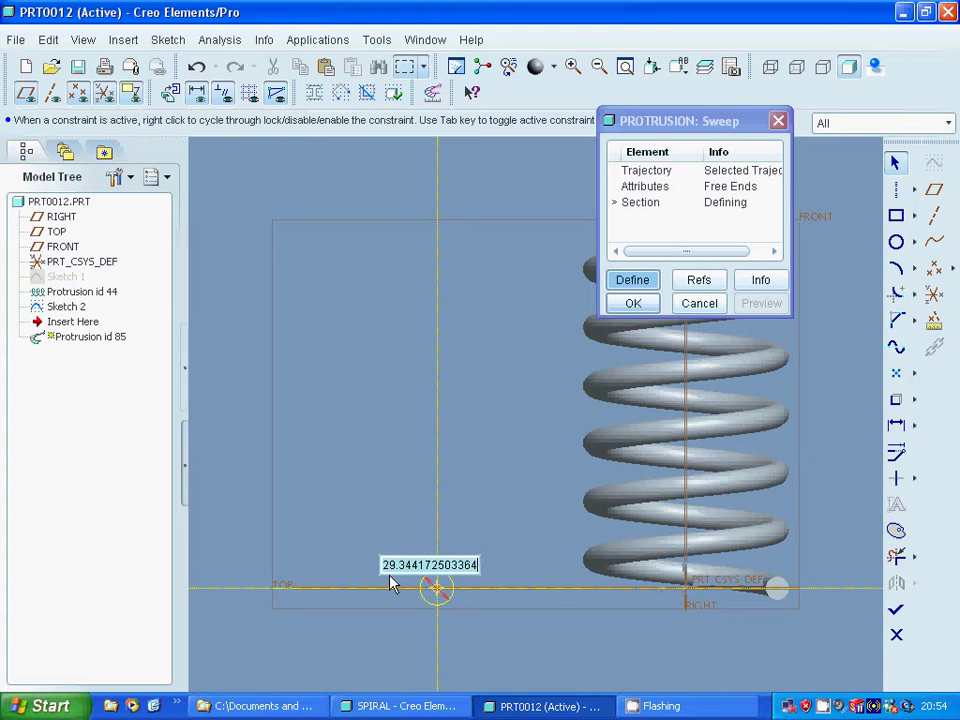
text(25)
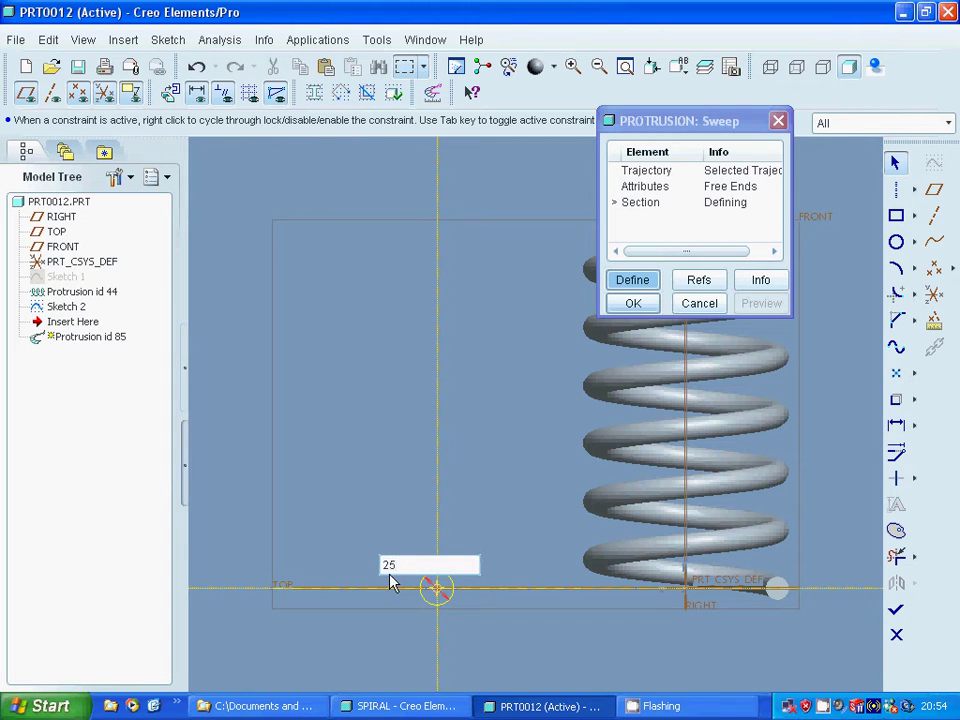
key(Return)
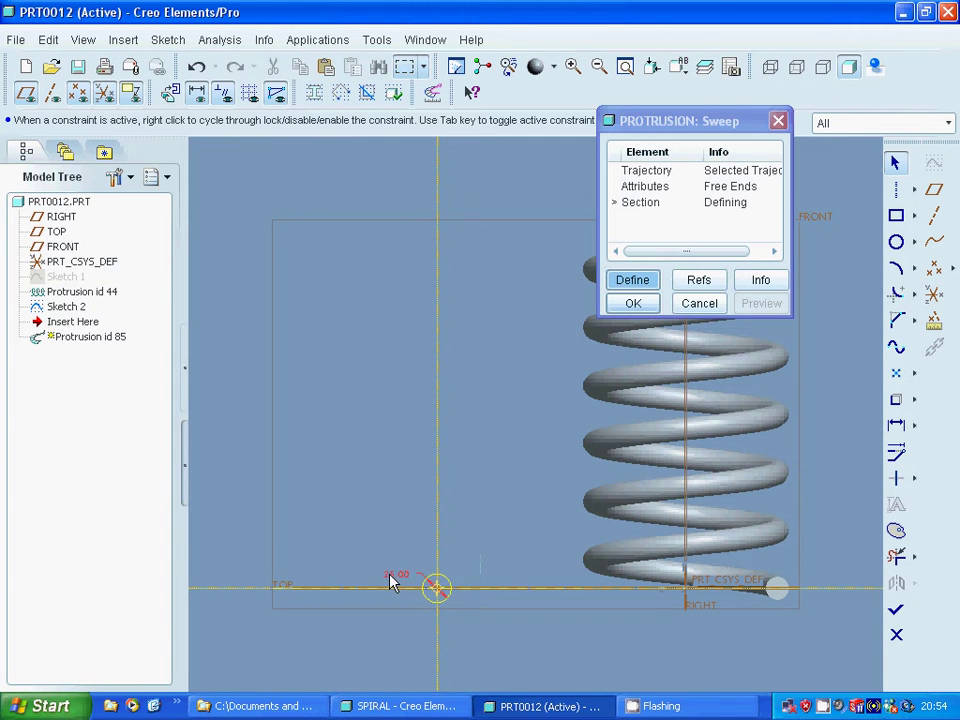
Finish the circular section, preview the spiral sweep protrusion and complete the feature.
click(895, 612)
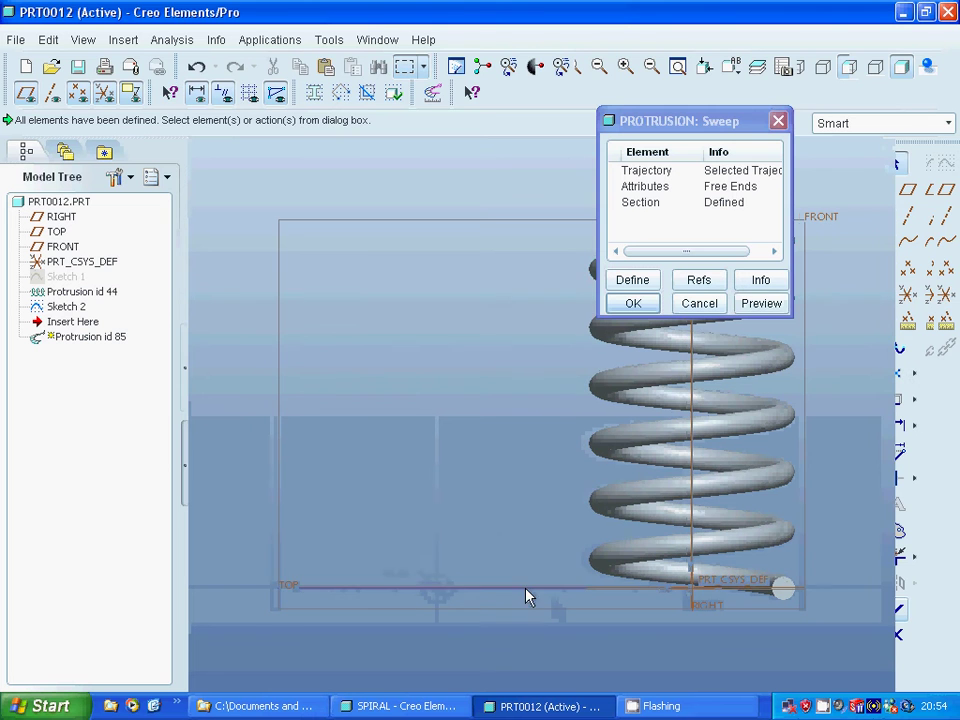
click(754, 305)
mouse_move(388, 499)
middle_down()
mouse_move(399, 553)
mouse_move(381, 519)
mouse_move(418, 529)
mouse_move(404, 508)
mouse_move(396, 516)
middle_up()
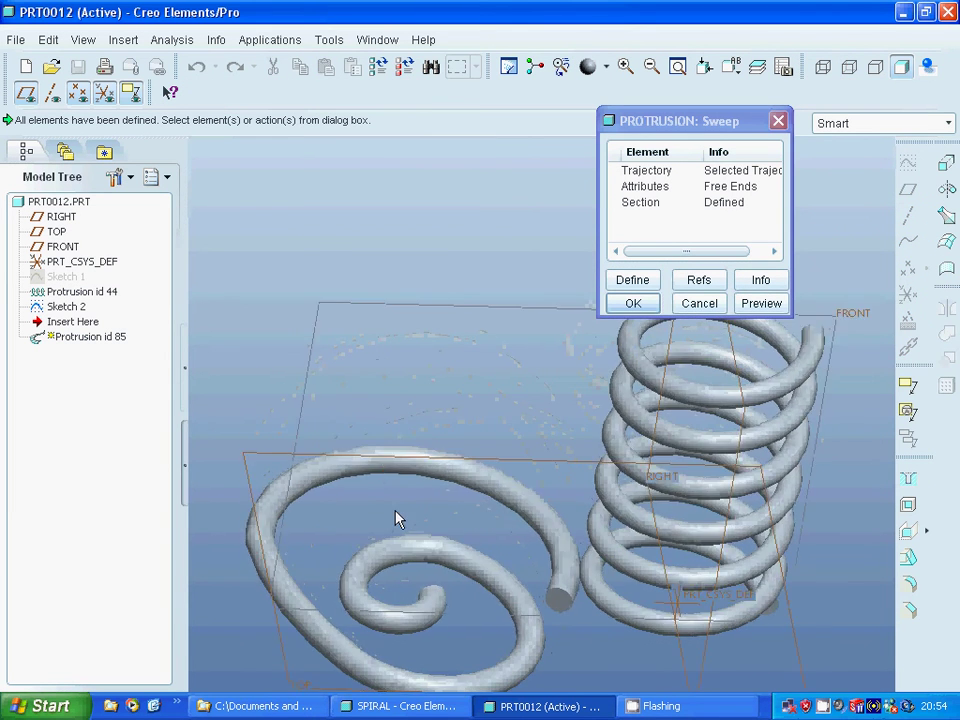
click(630, 304)
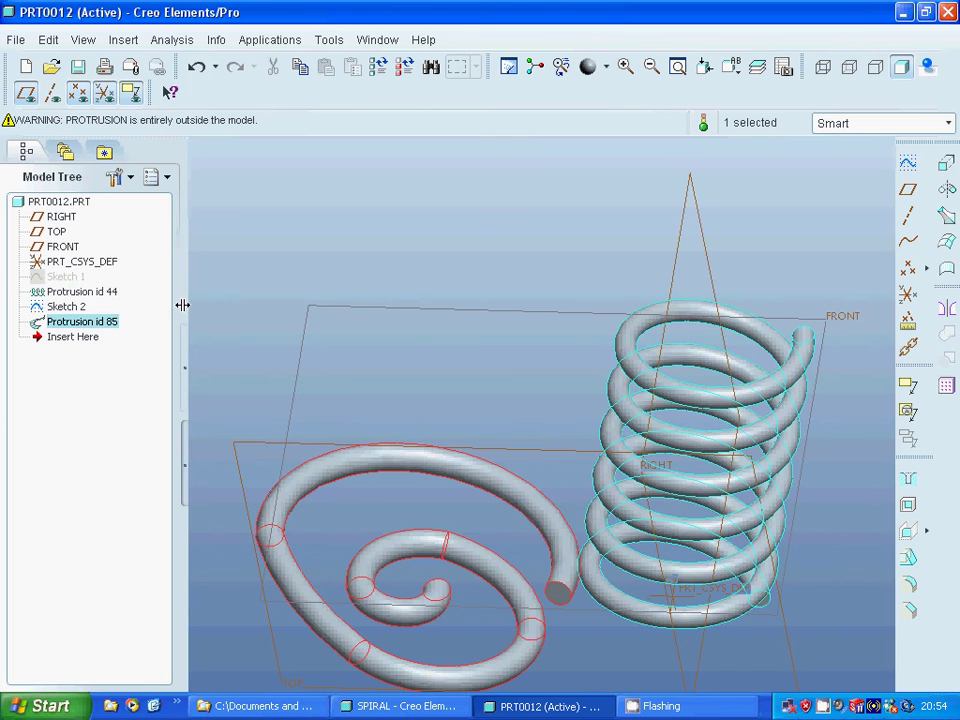
Start a helical sweep protrusion with Constant, Thru Axis and Right Handed attributes, sketching its profile on the FRONT plane with default orientation.
click(124, 41)
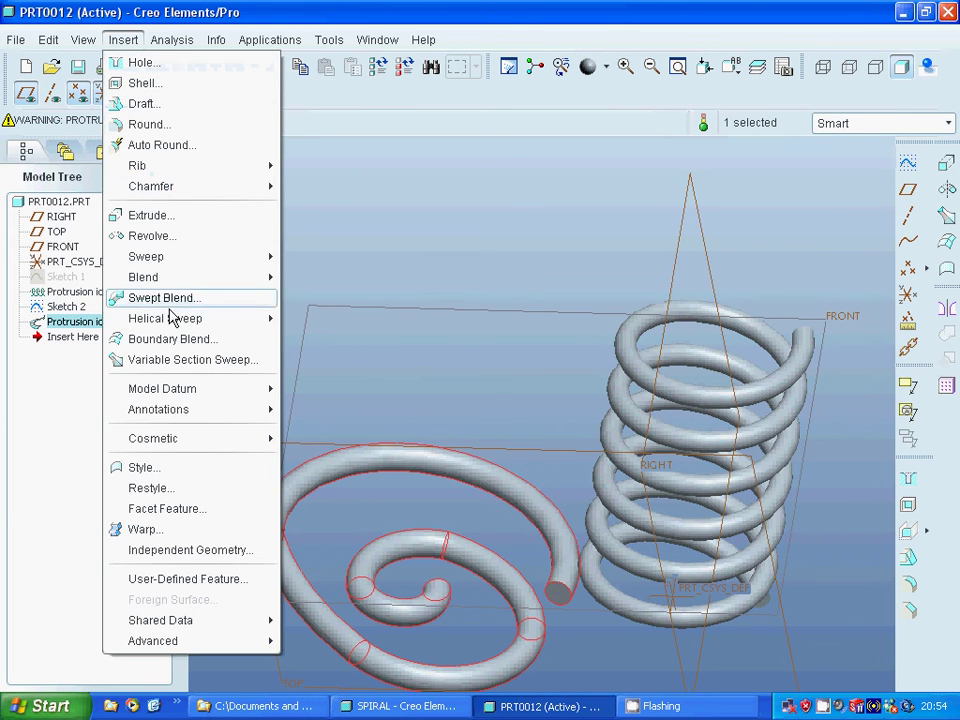
mouse_move(171, 318)
click(303, 320)
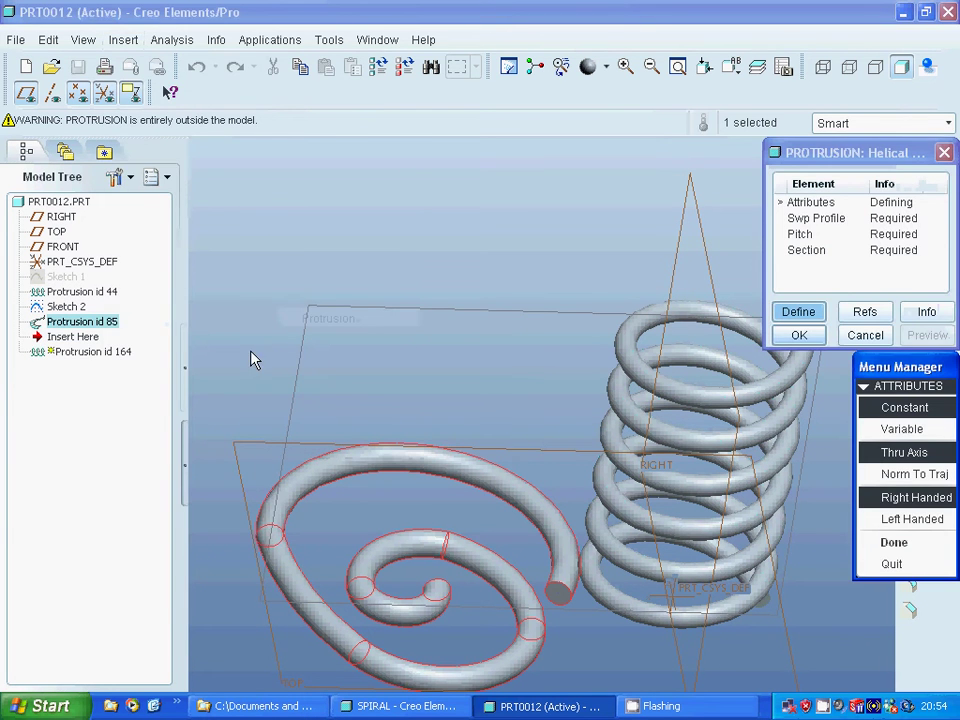
click(894, 542)
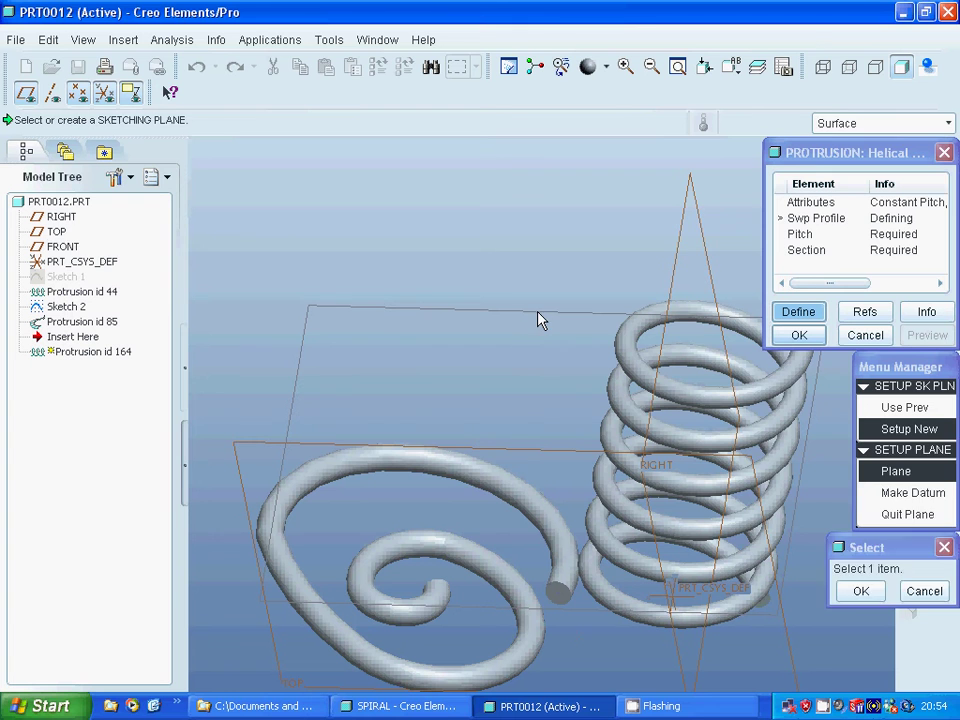
click(539, 320)
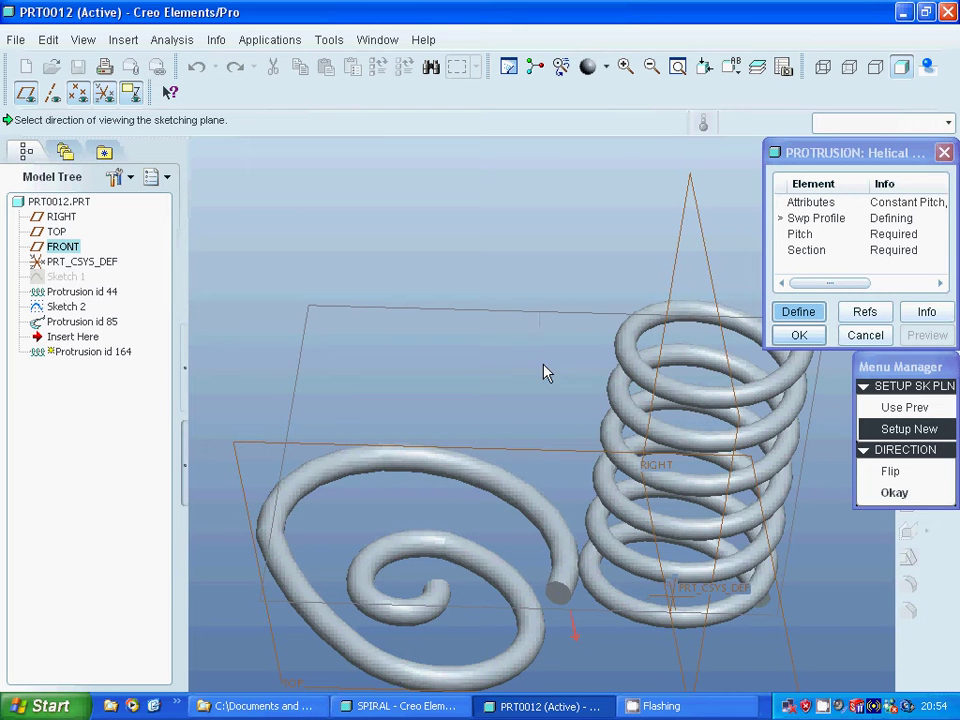
click(889, 495)
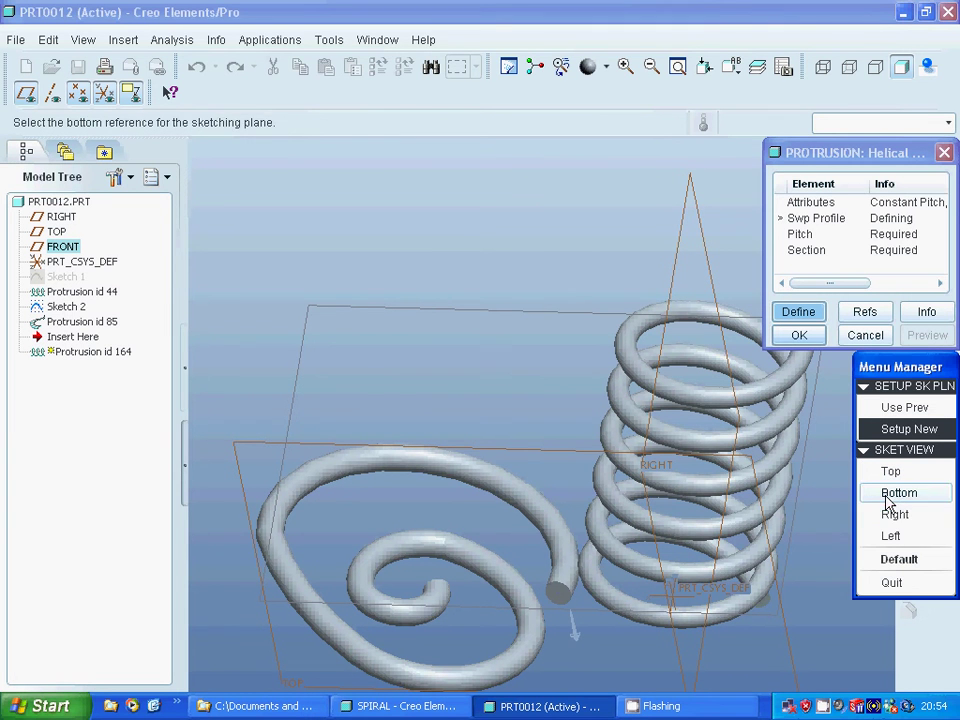
click(891, 561)
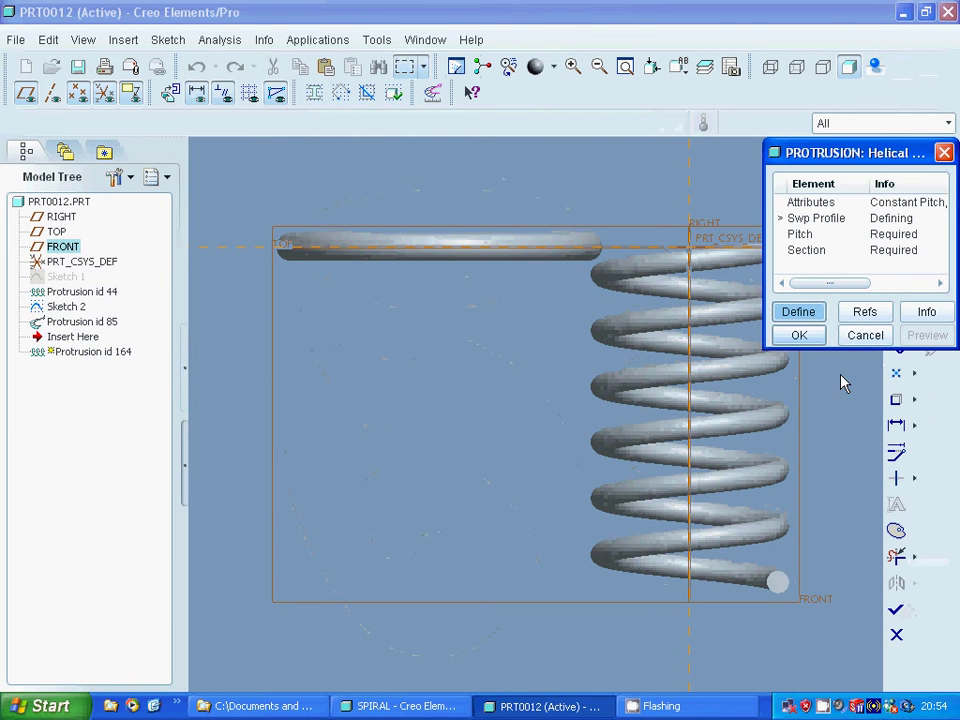
Draw a line sloping up toward the spring at about 61°, with its ends about 321 and 79 from the TOP plane.
drag(836, 154, 709, 92)
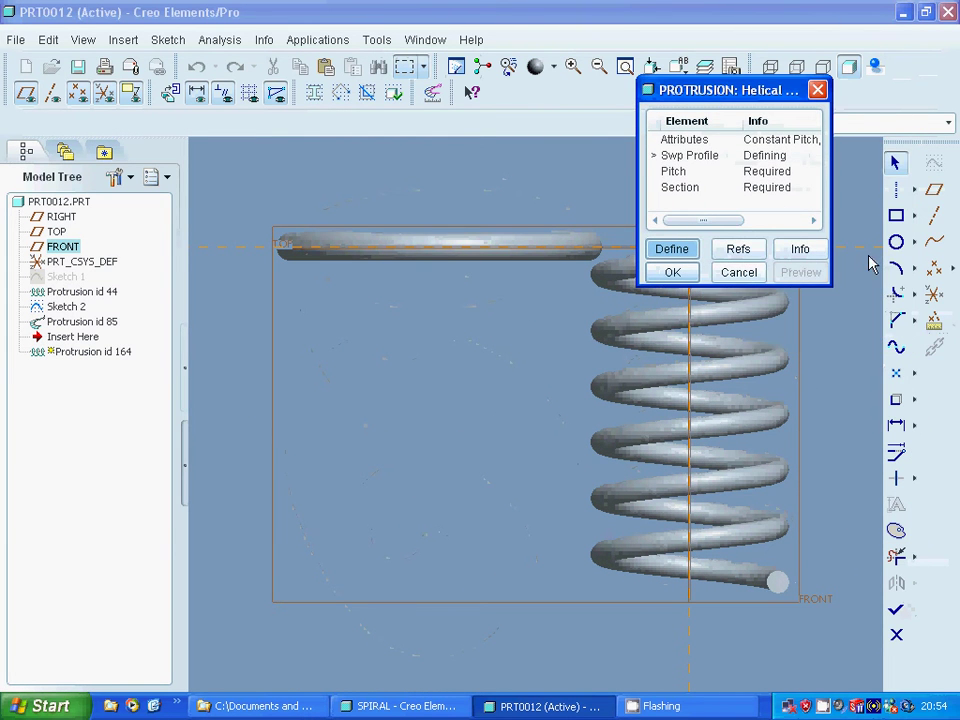
click(914, 189)
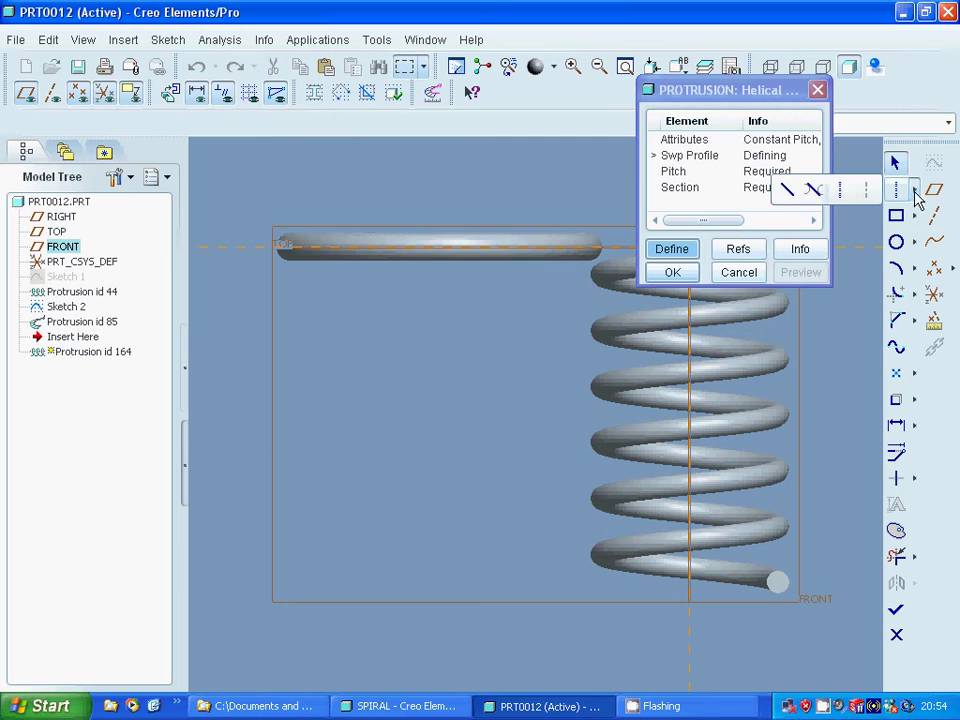
click(787, 189)
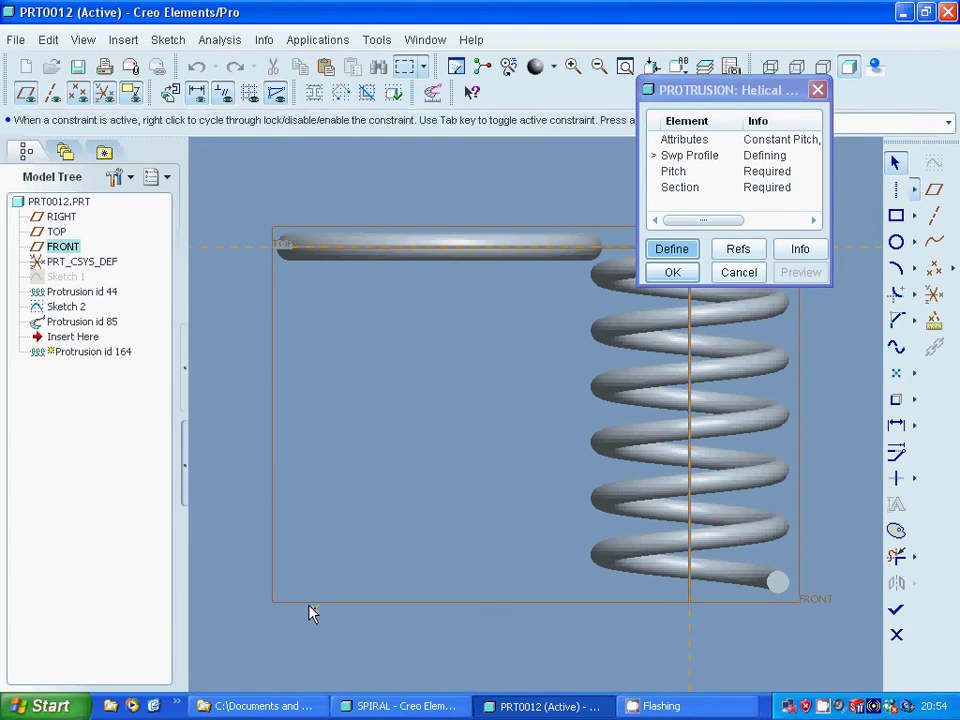
click(308, 604)
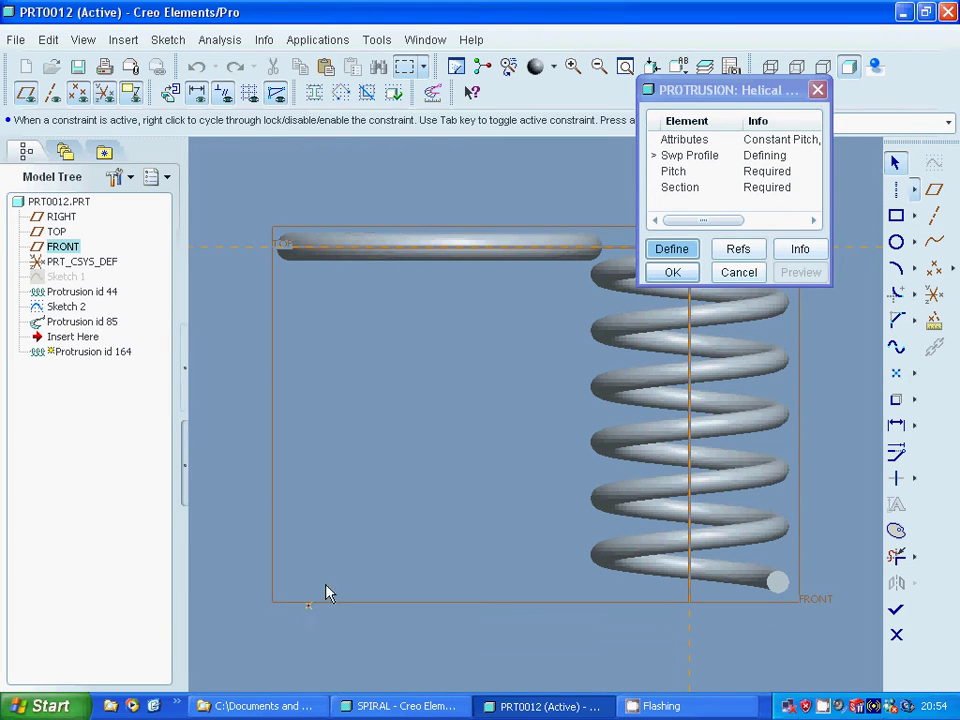
click(458, 340)
middle_click(462, 428)
click(533, 390)
middle_click(657, 330)
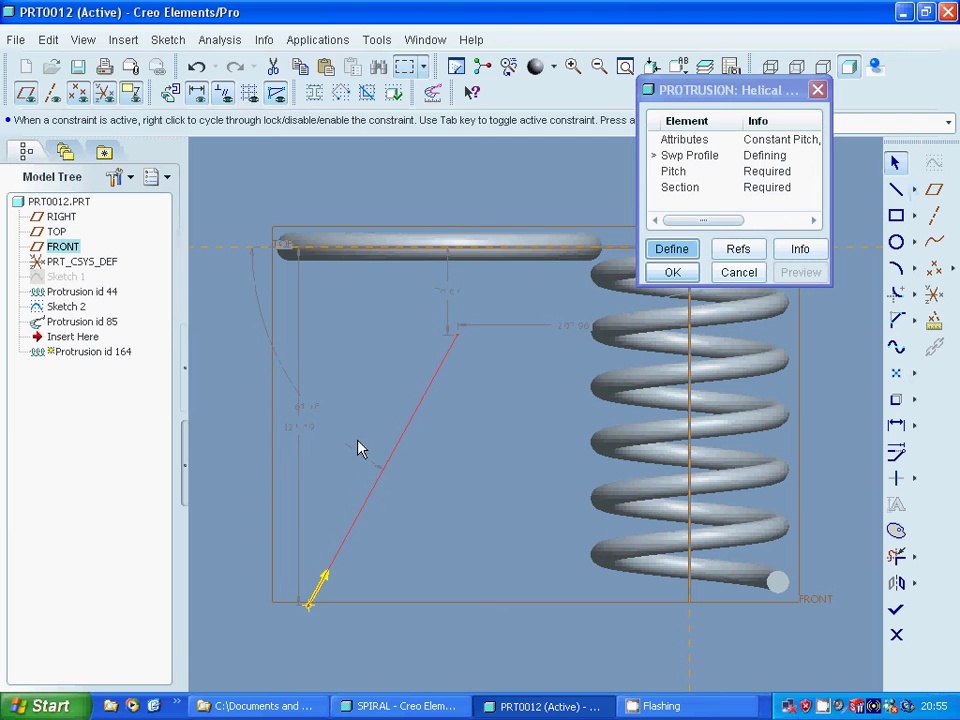
Set the profile line's angle to 60° and its upper end's distance from the RIGHT plane to 210, keeping the sketch open.
click(312, 414)
double_click(312, 412)
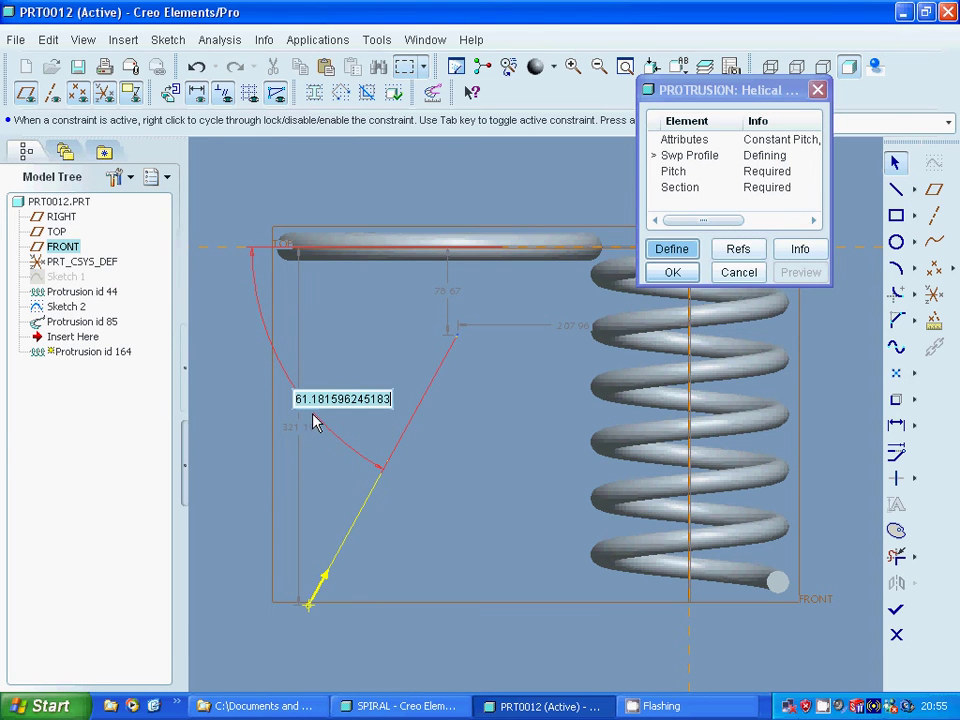
text(60)
key(Return)
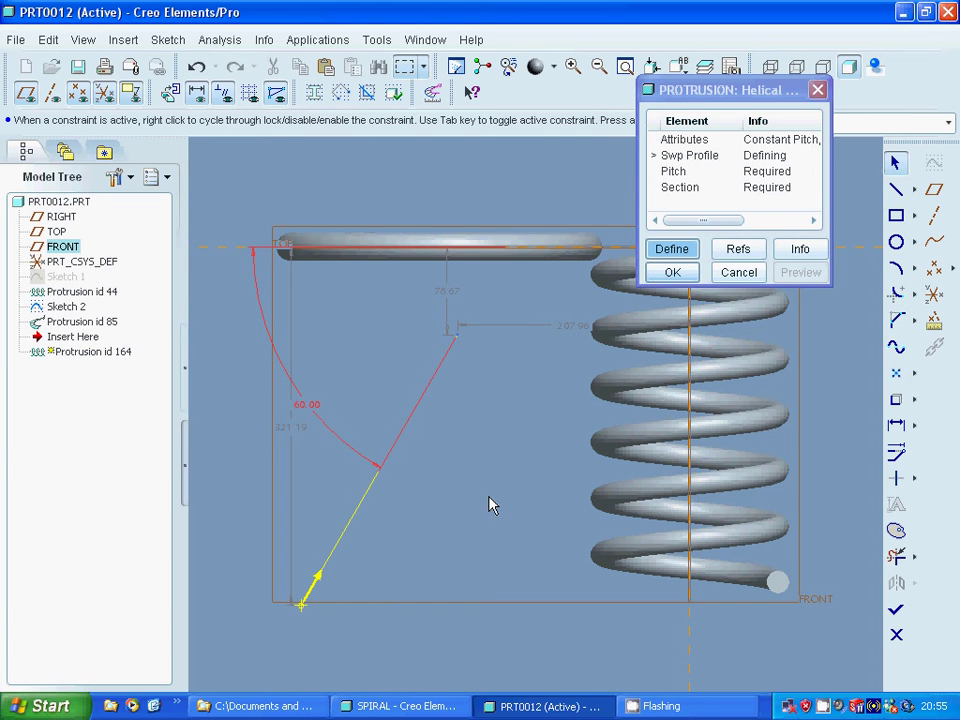
click(560, 336)
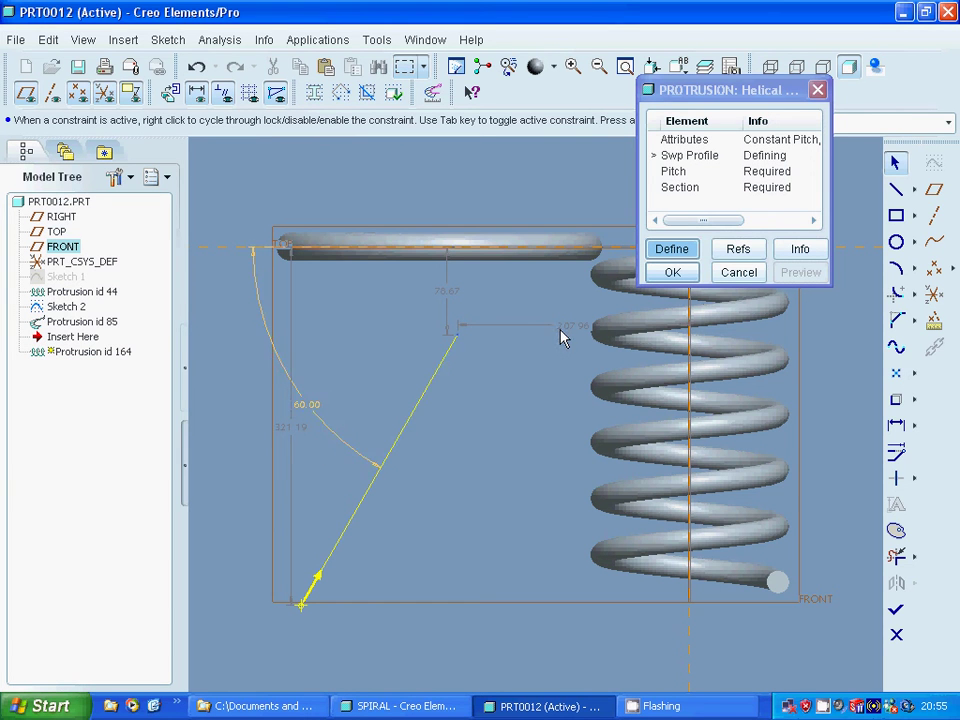
double_click(560, 334)
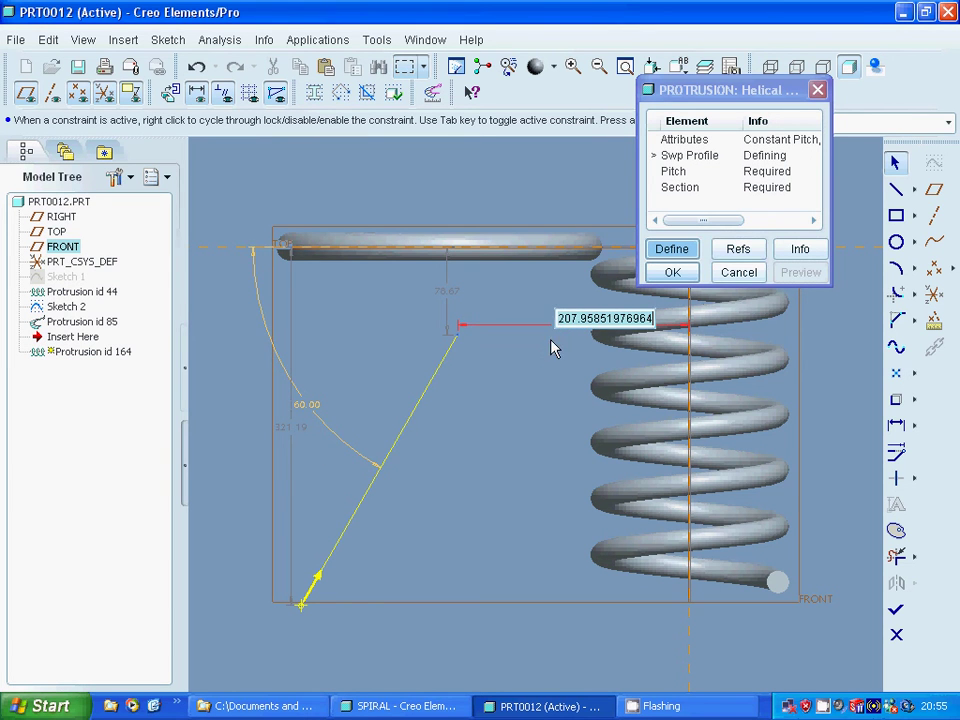
text(210)
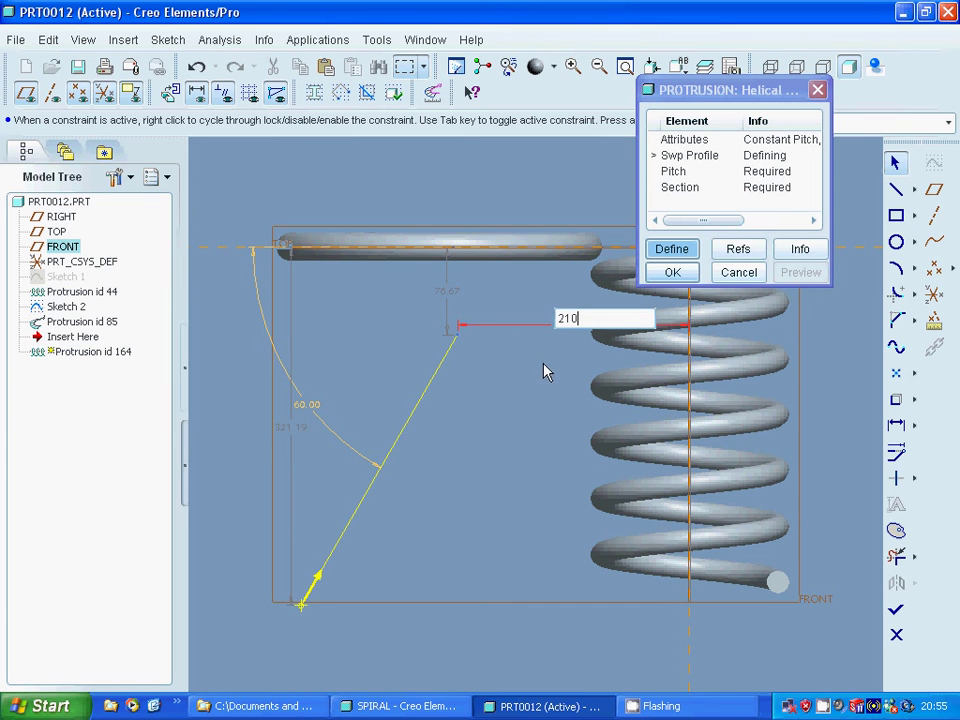
key(Return)
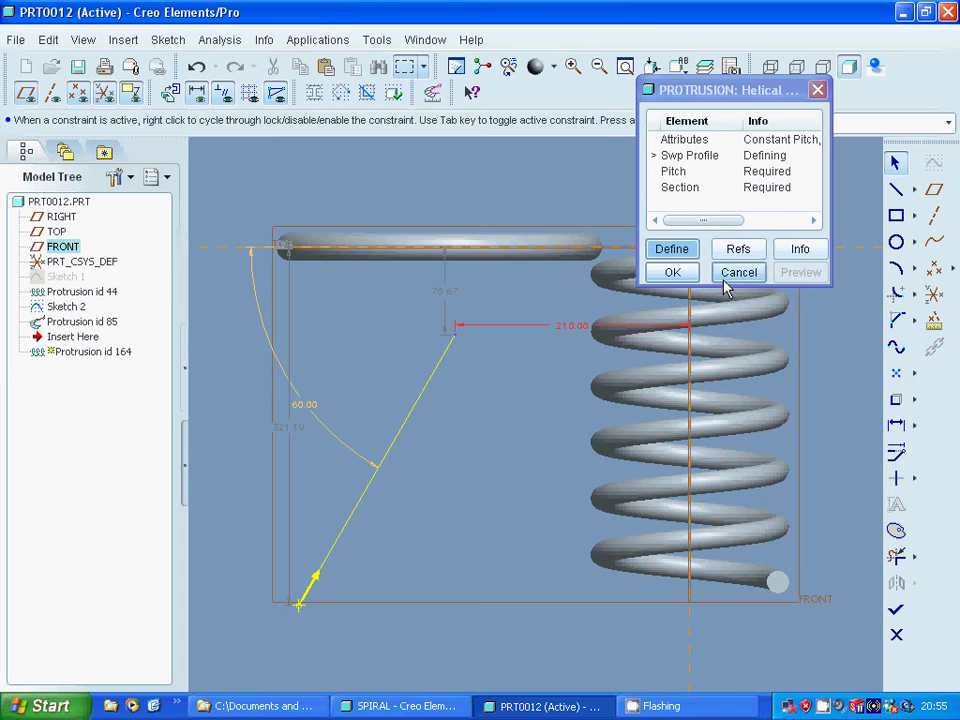
click(898, 612)
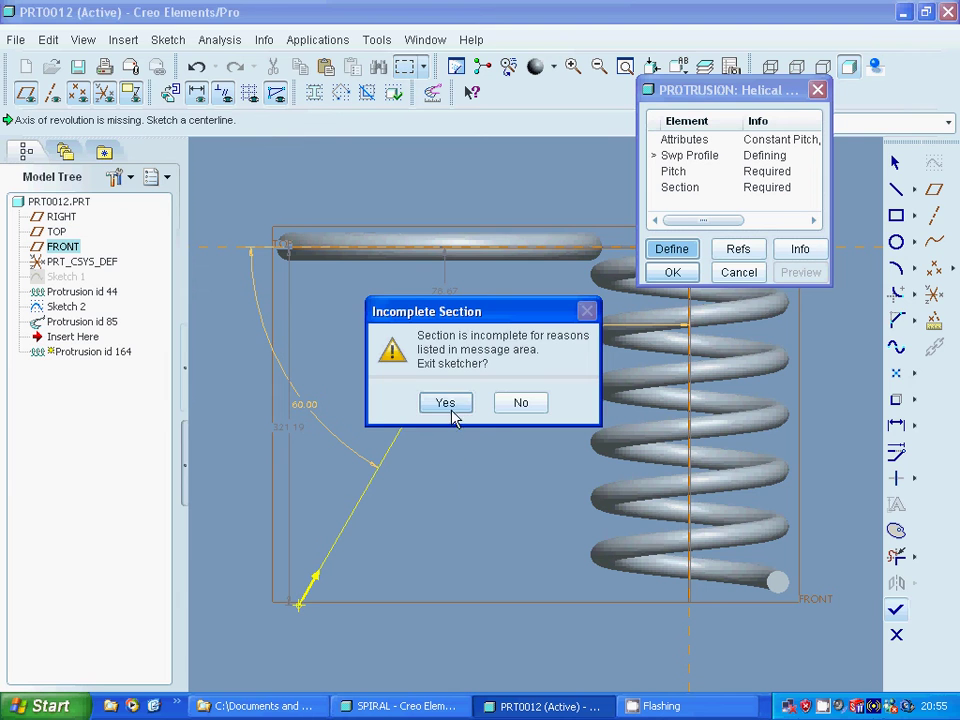
click(512, 405)
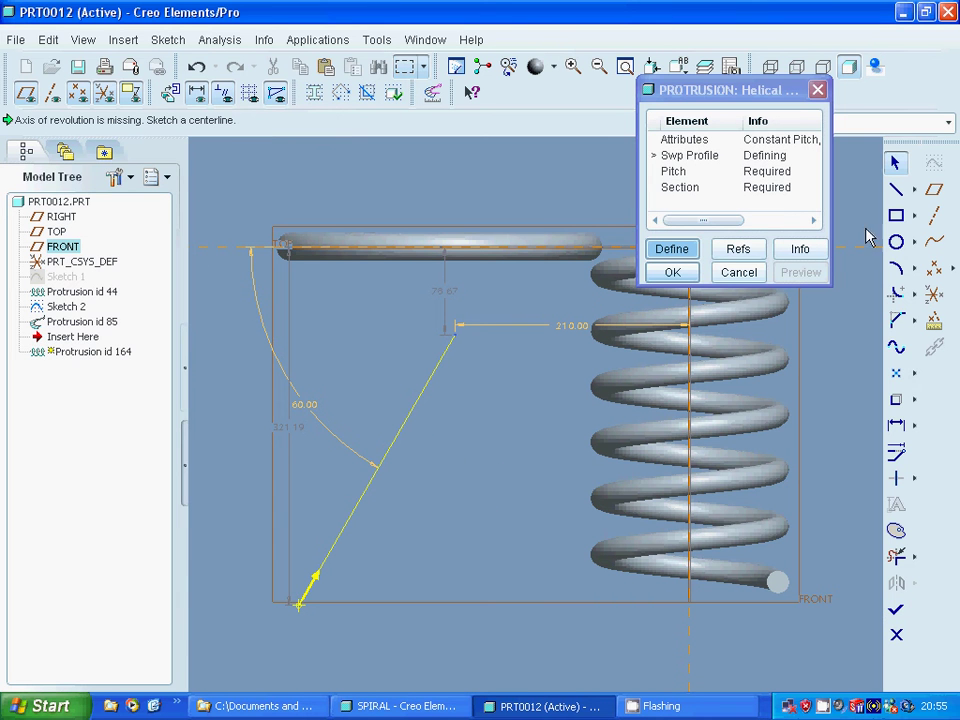
Add a vertical centerline between the slanted line and the spring, and set its distance from the line's upper end to 40.
click(913, 189)
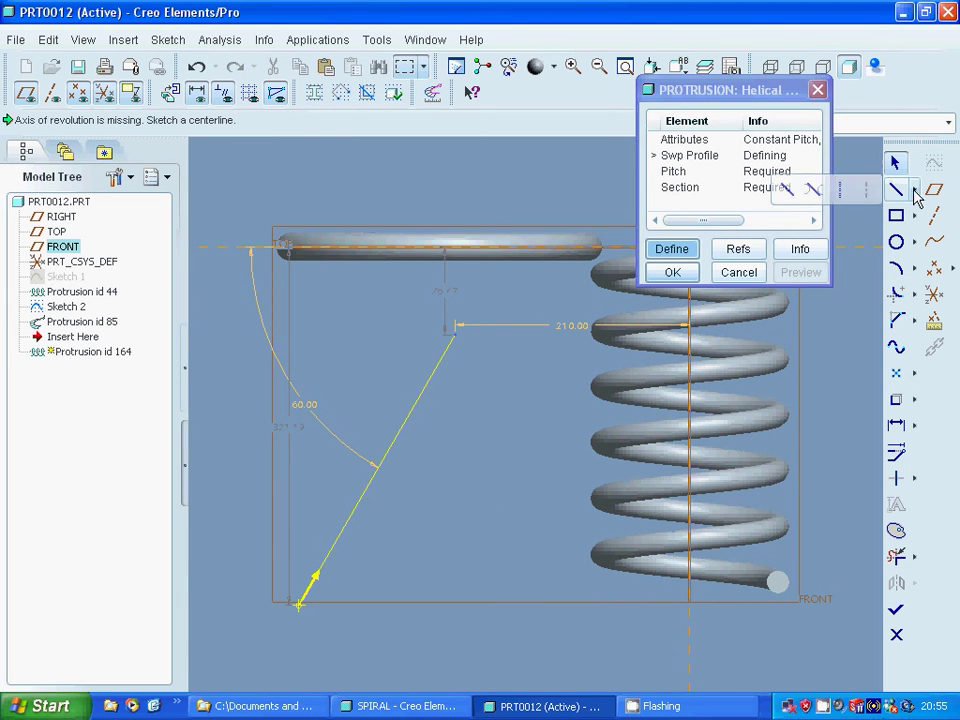
click(839, 189)
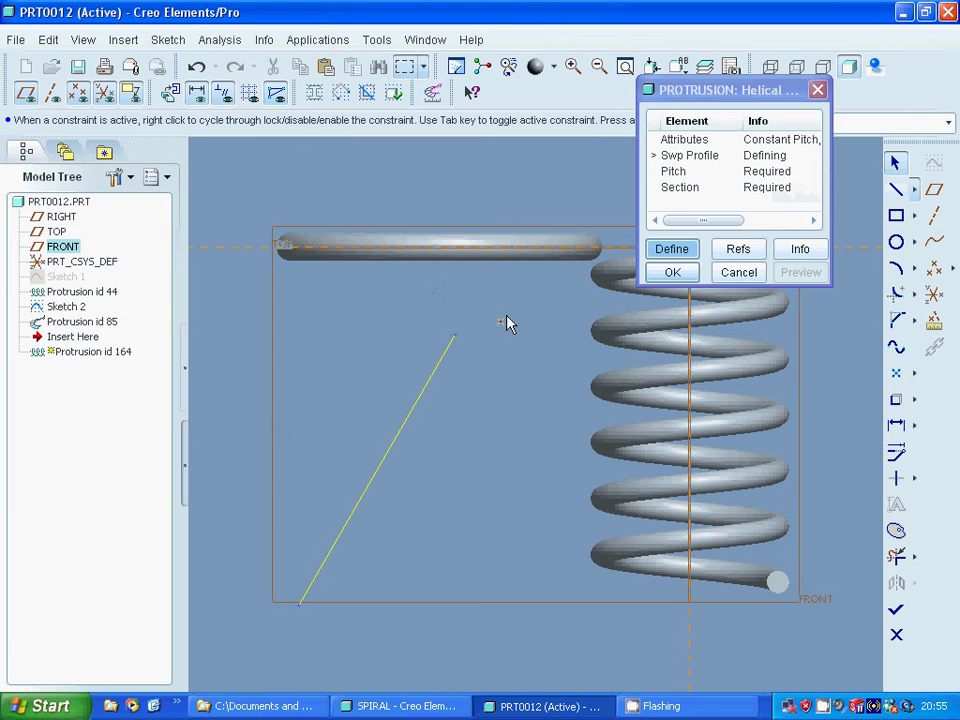
click(501, 637)
click(503, 636)
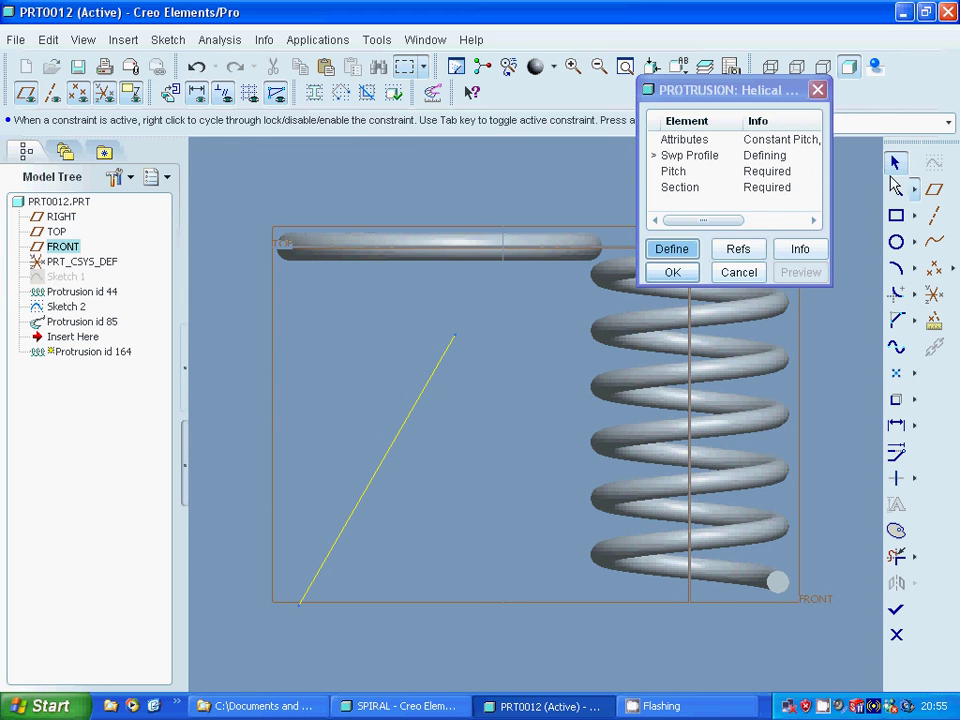
middle_click(501, 407)
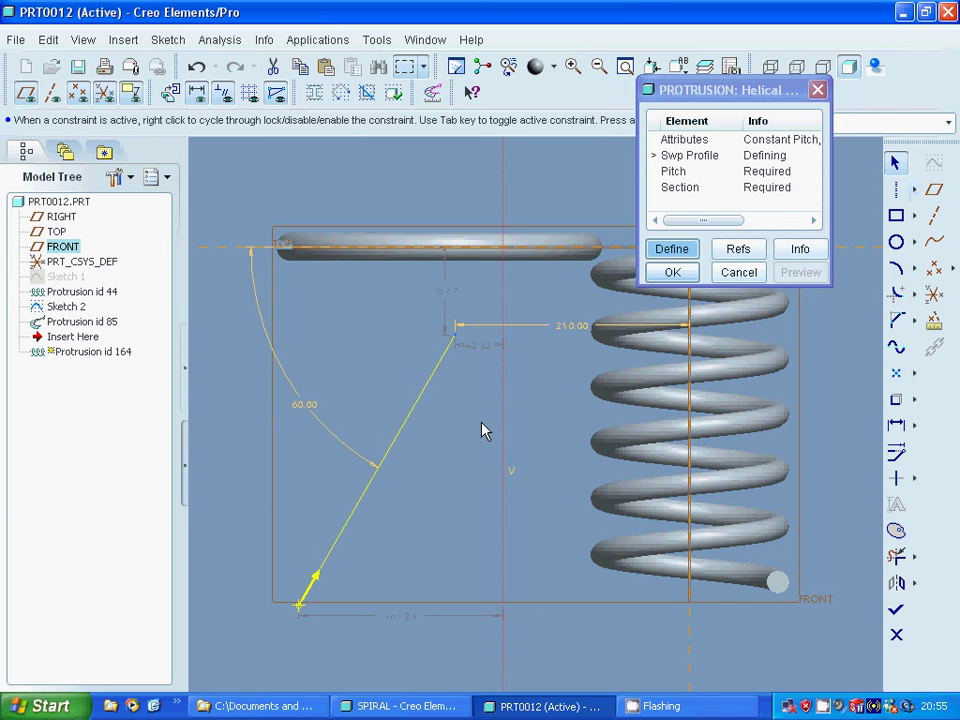
double_click(478, 346)
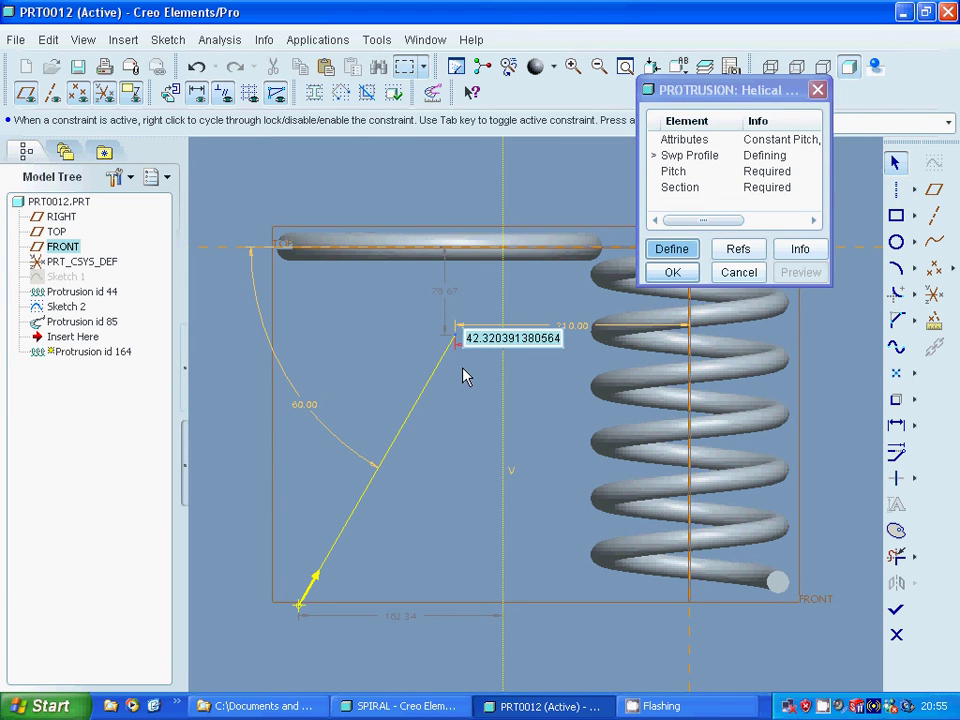
text(0)
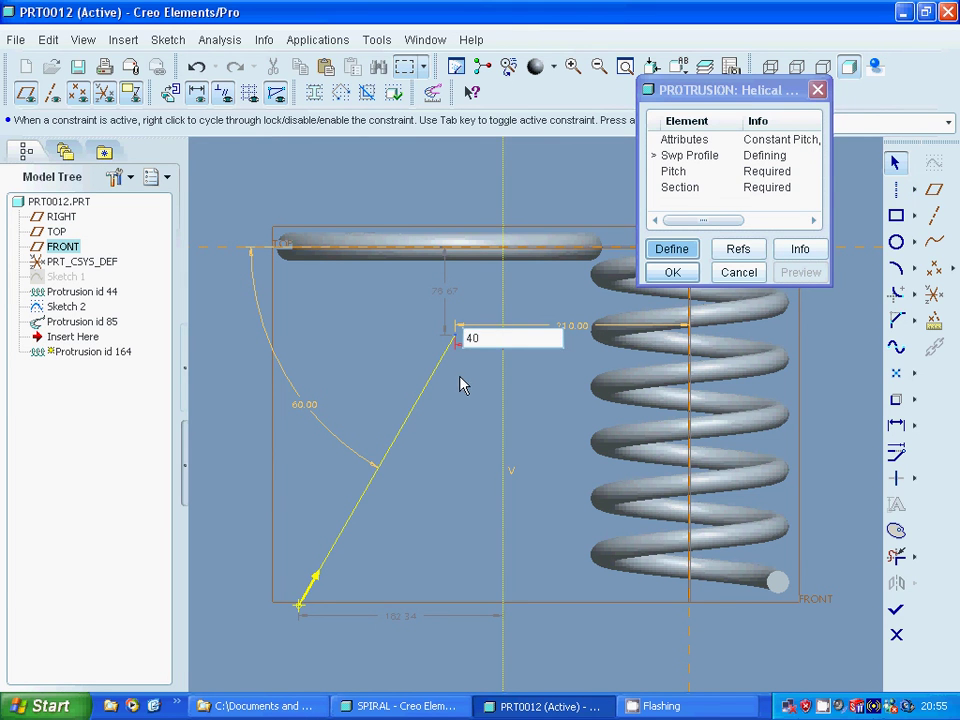
key(Return)
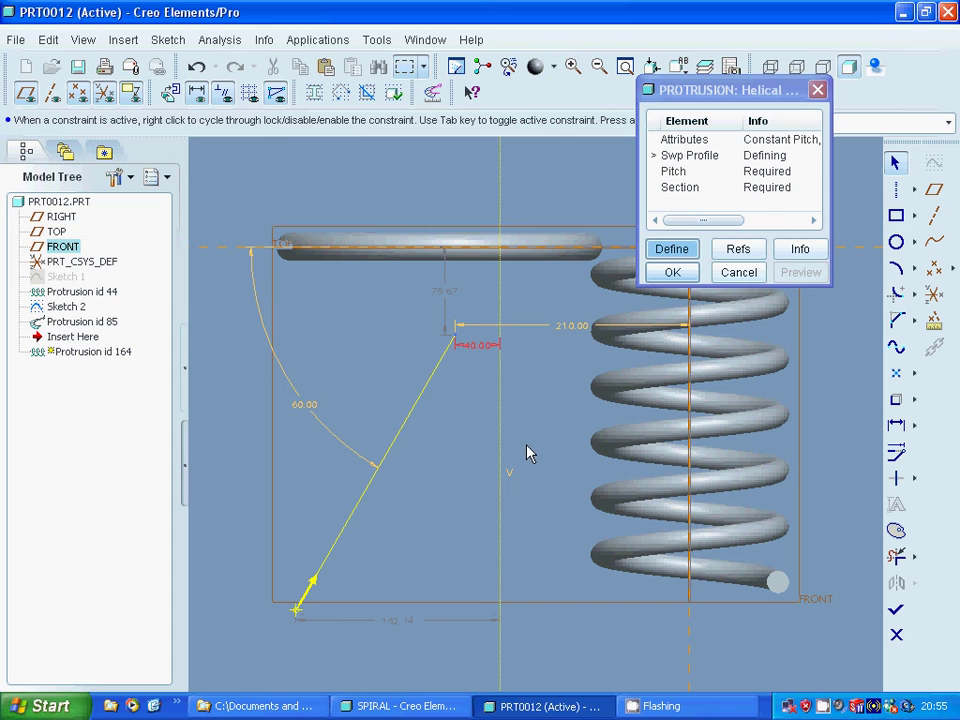
Finish the sweep profile sketch and set the helical sweep's pitch to 30.
click(898, 614)
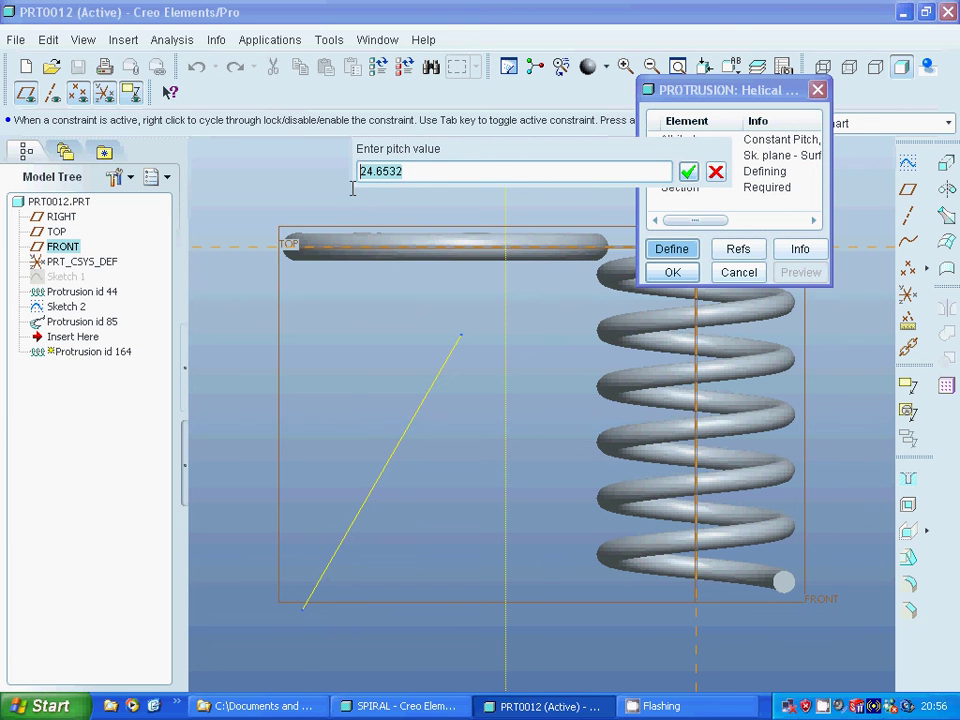
text(30)
key(Return)
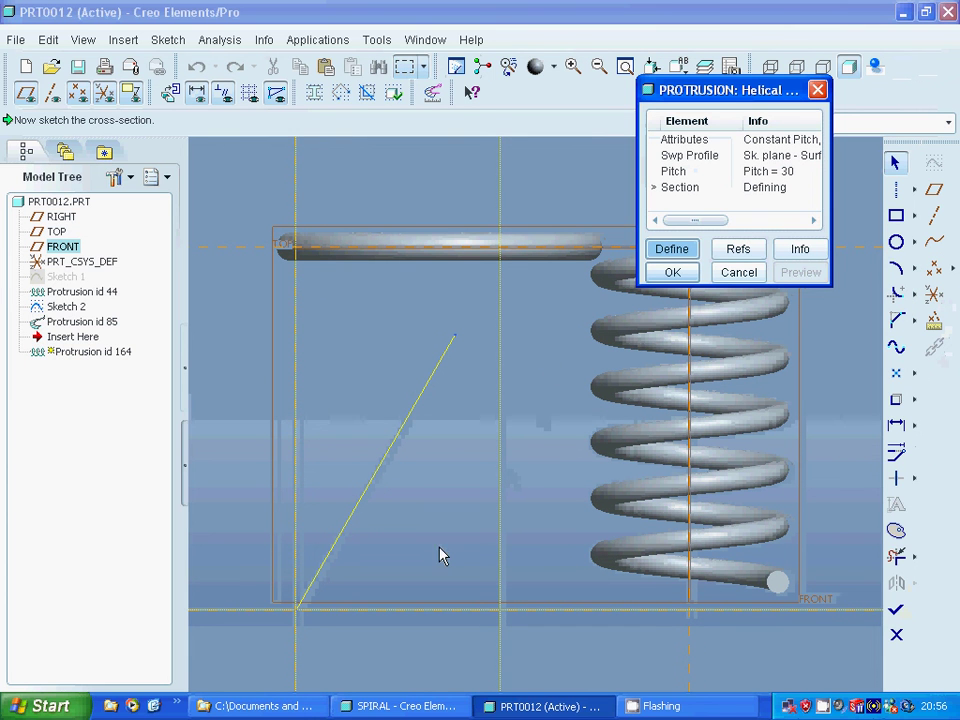
Draw a circle centred on the profile line's start point as the cross-section and set its diameter to 20.
click(897, 244)
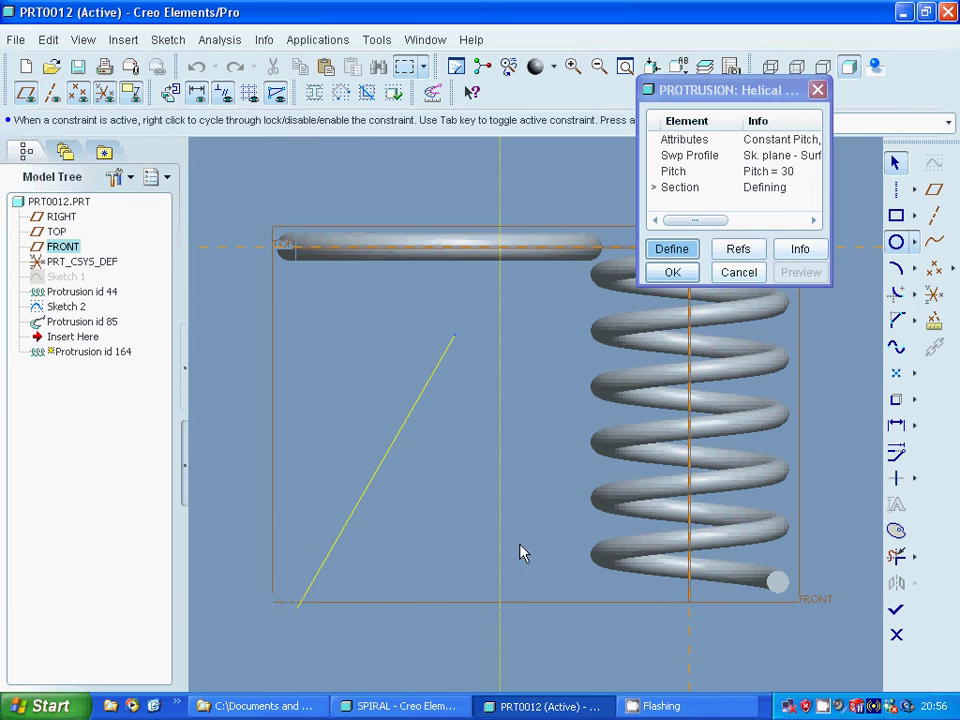
double_click(256, 601)
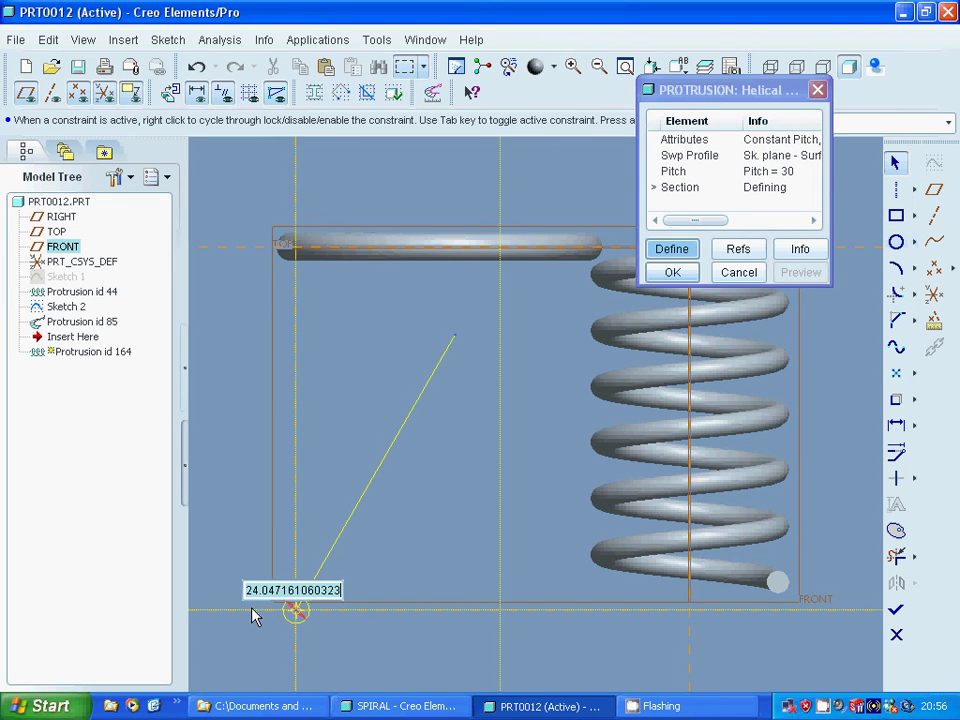
text(2)
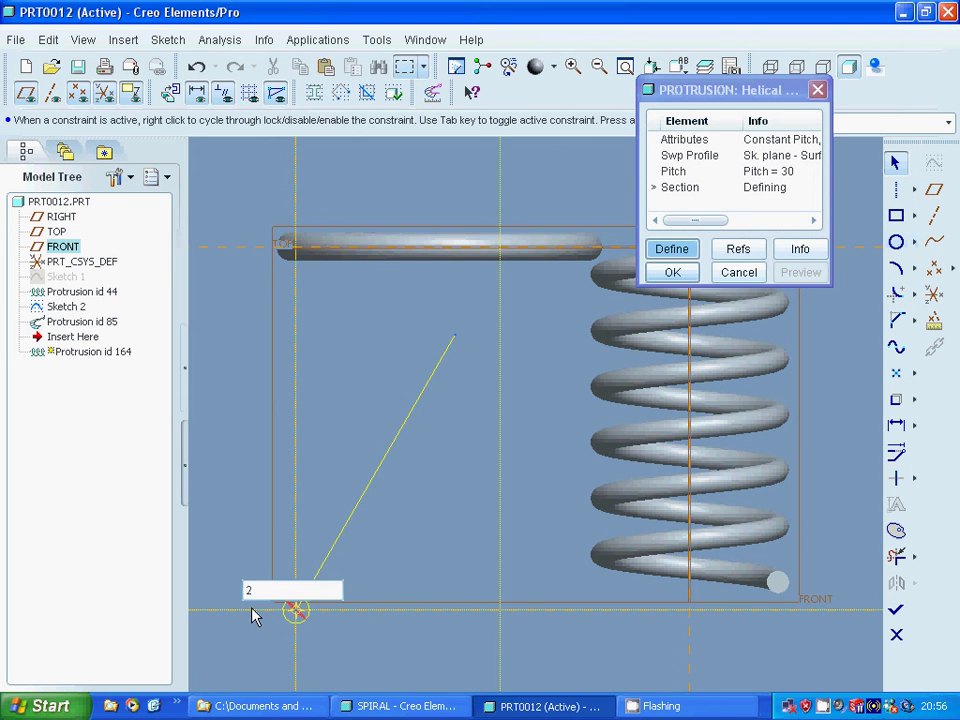
text(0)
key(Return)
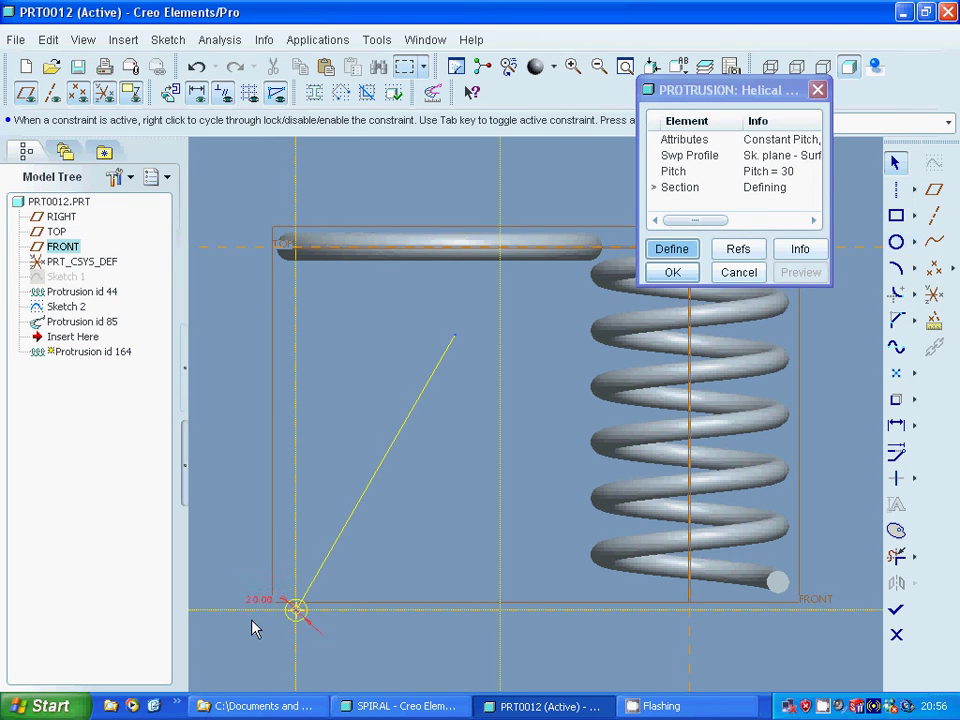
Finish the cross-section, preview the conical helical sweep and complete the feature.
click(900, 610)
click(801, 273)
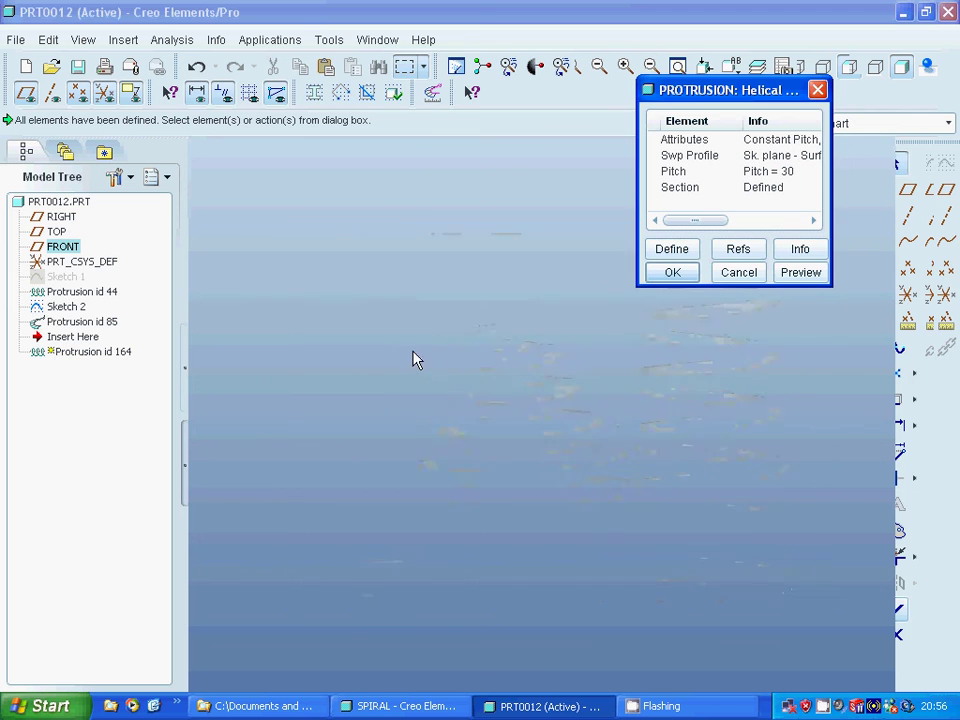
mouse_move(396, 360)
middle_down()
mouse_move(370, 423)
mouse_move(390, 351)
mouse_move(428, 380)
mouse_move(381, 360)
mouse_move(343, 456)
middle_up()
click(773, 272)
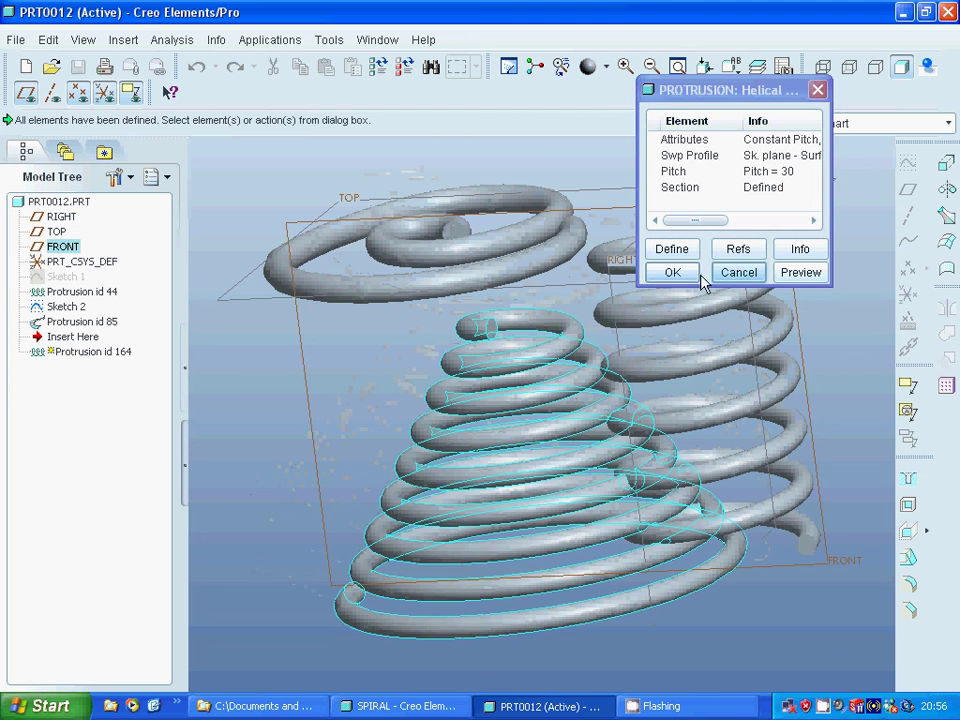
click(671, 272)
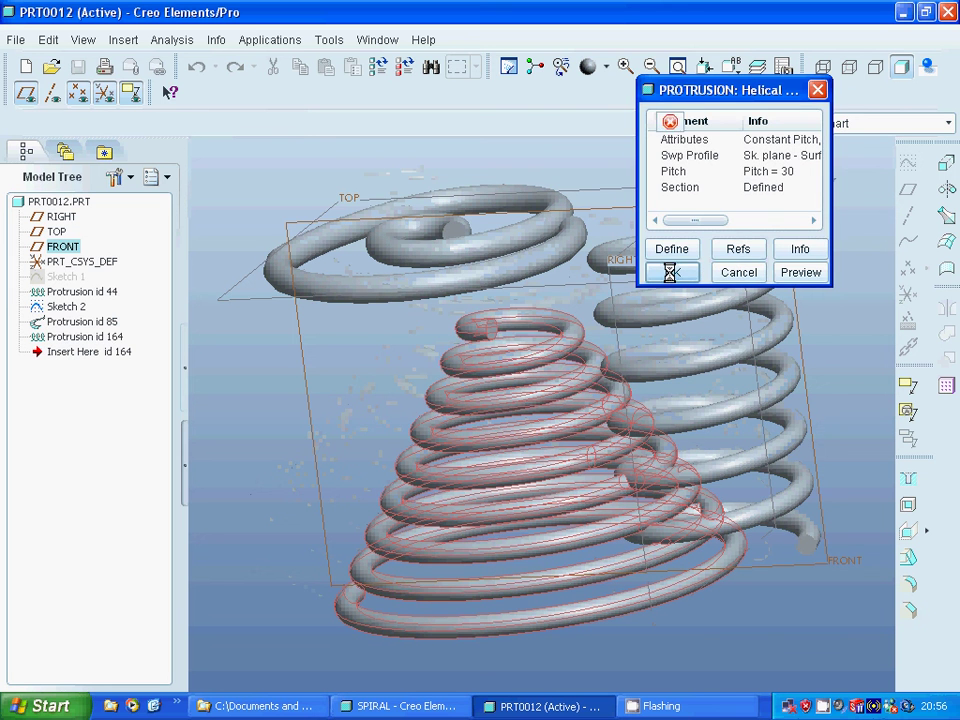
right_click(825, 705)
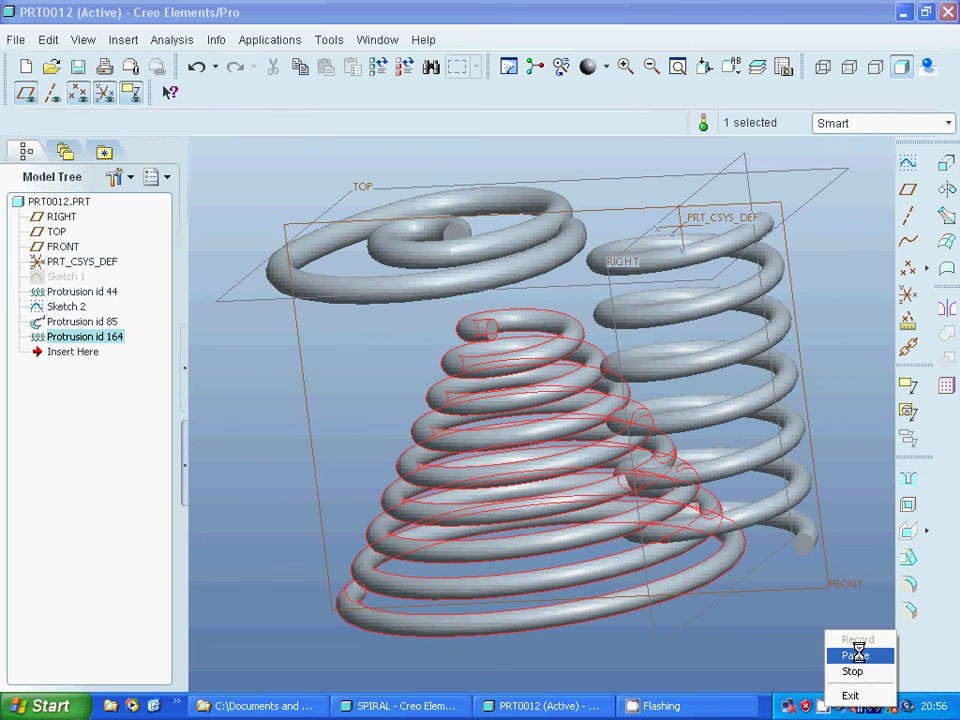